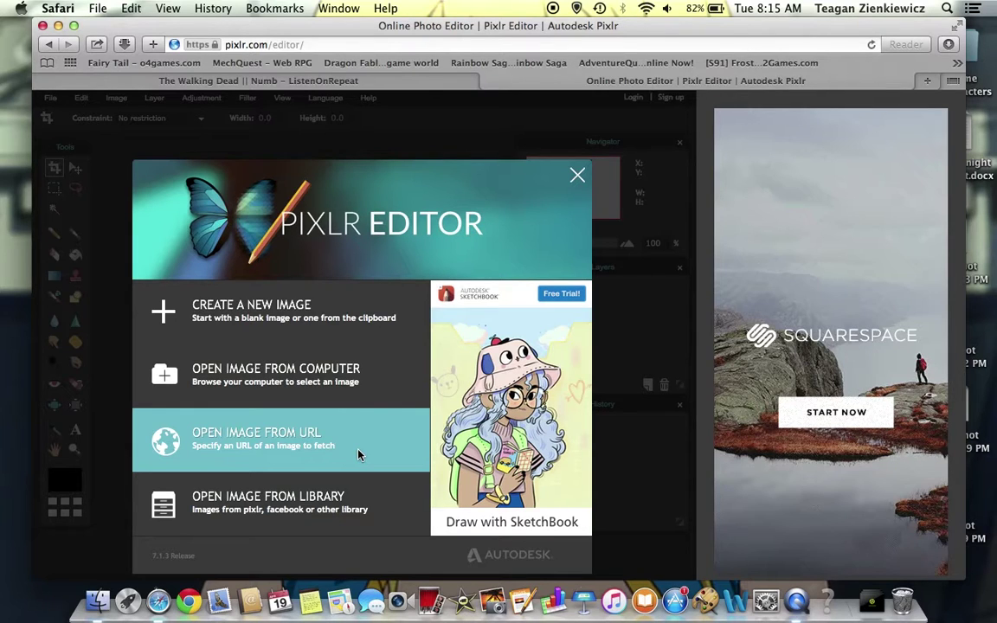
# - Open the image "Screen Shot 2016-04-18 at 8" from the computer's Desktop and make the browser window full screen
pyautogui.click(350, 397)
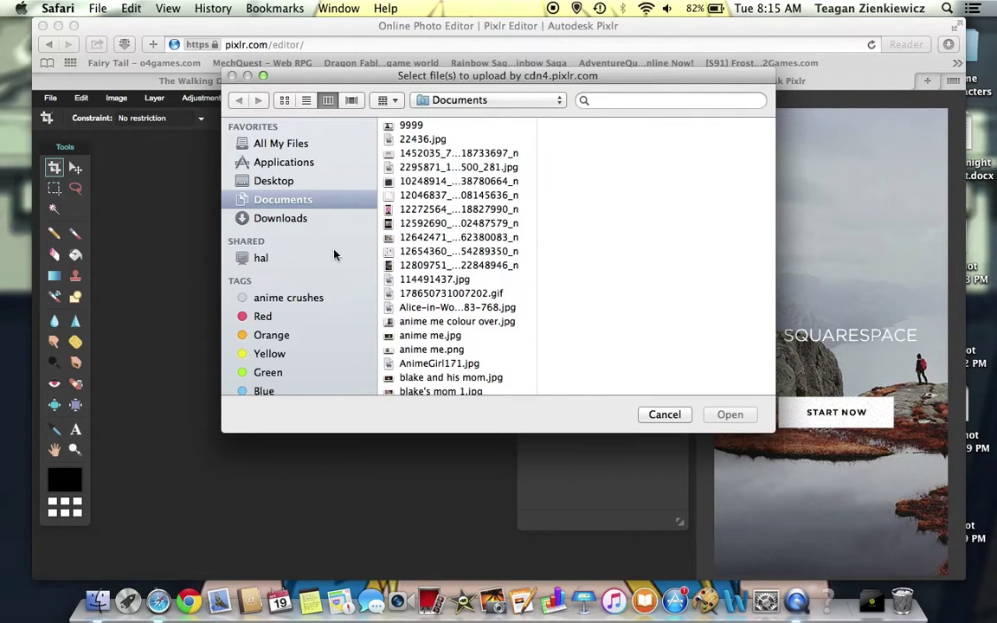
pyautogui.click(277, 181)
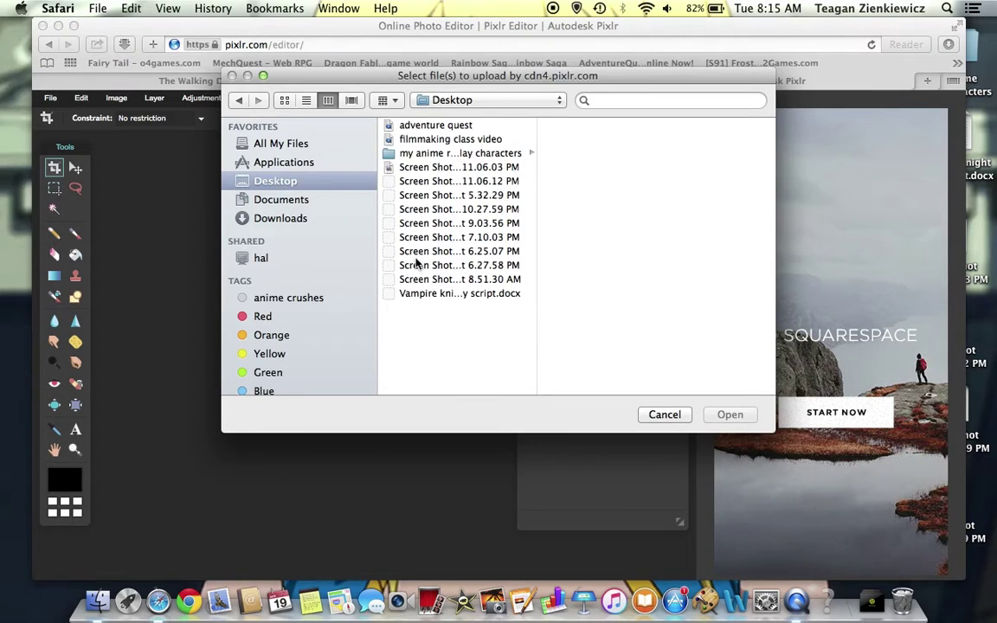
pyautogui.press('Escape')
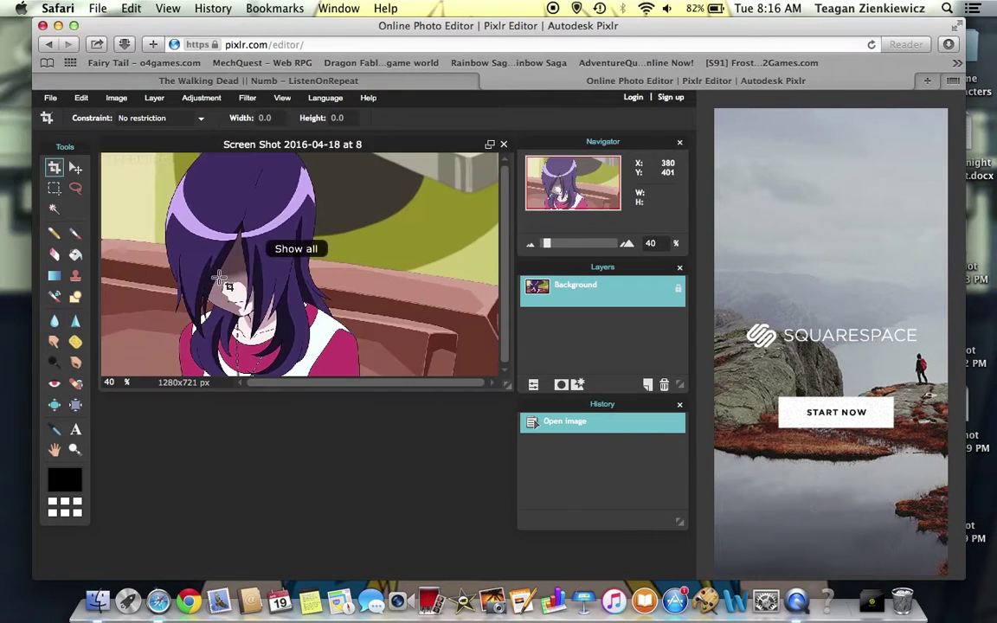
pyautogui.click(957, 27)
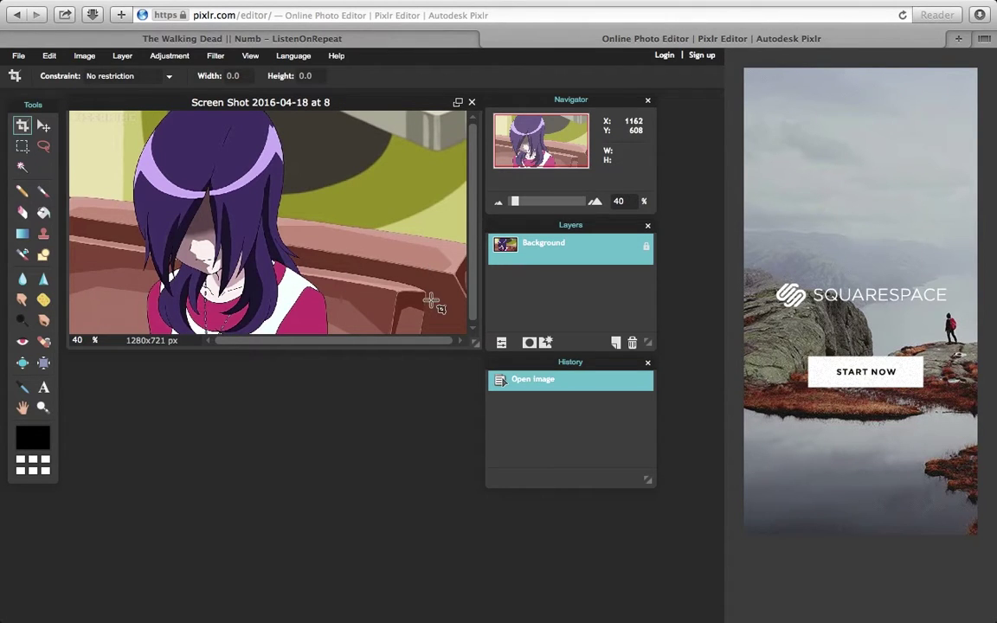
# - Show the layer settings, add a new layer above the Background, and make the Background layer active again
pyautogui.click(501, 345)
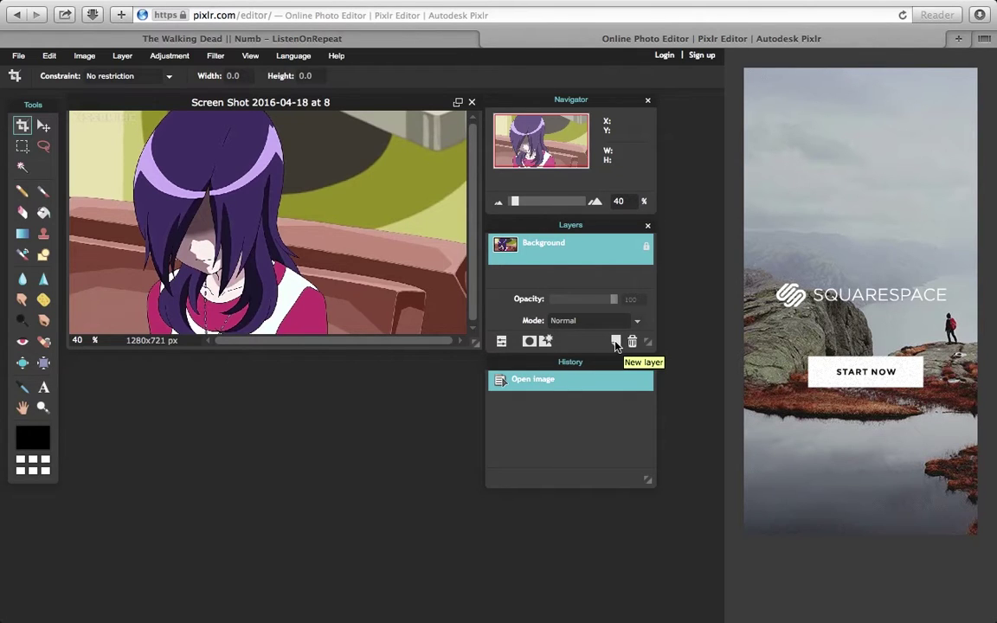
pyautogui.click(616, 343)
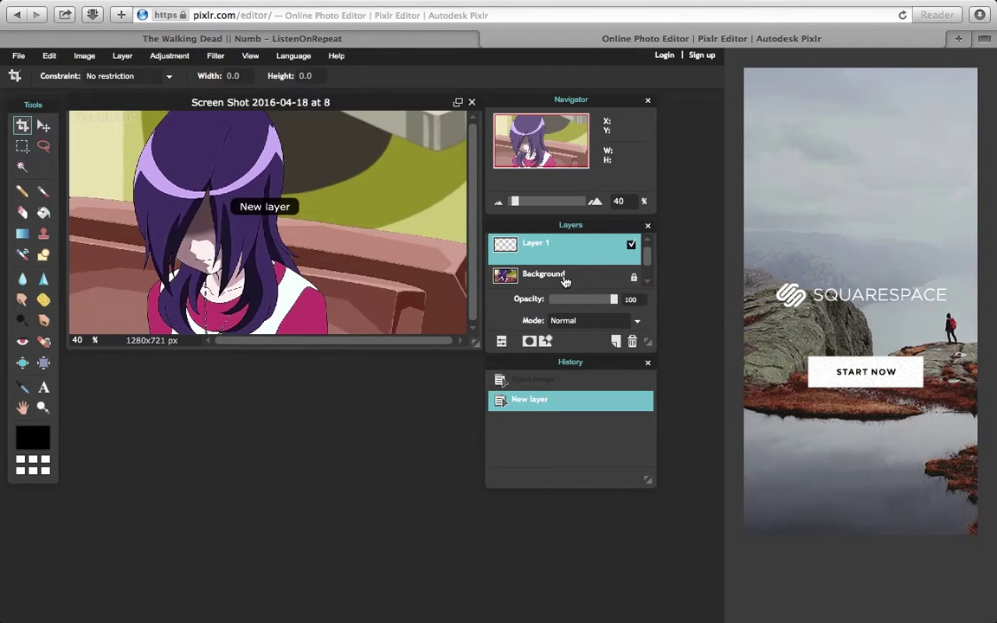
pyautogui.click(565, 278)
# - Select the dark purple hair on the crown with the Wand tool, including the thin strand line
pyautogui.click(23, 170)
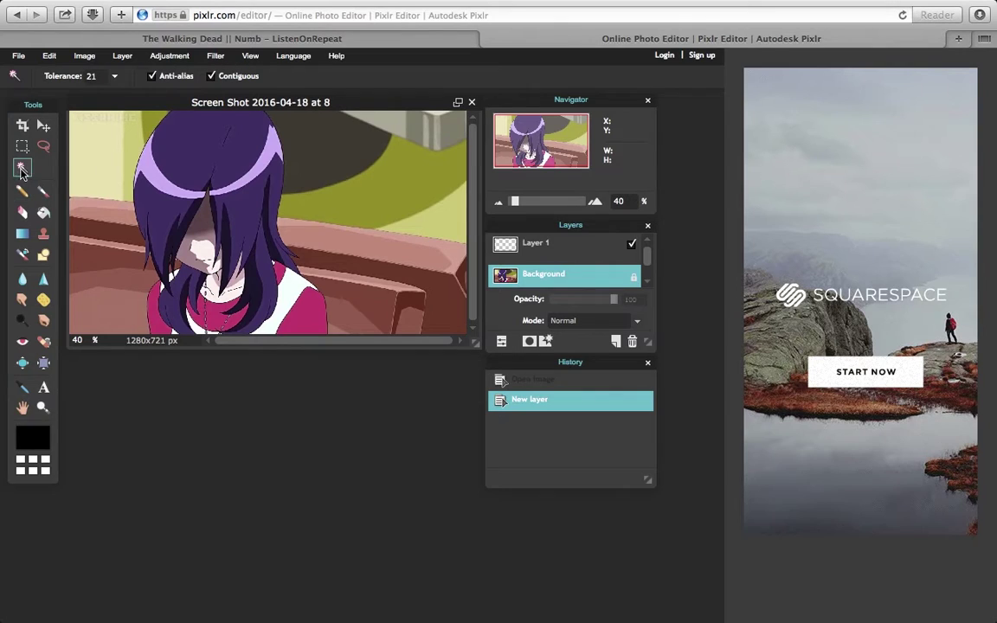
pyautogui.click(171, 147)
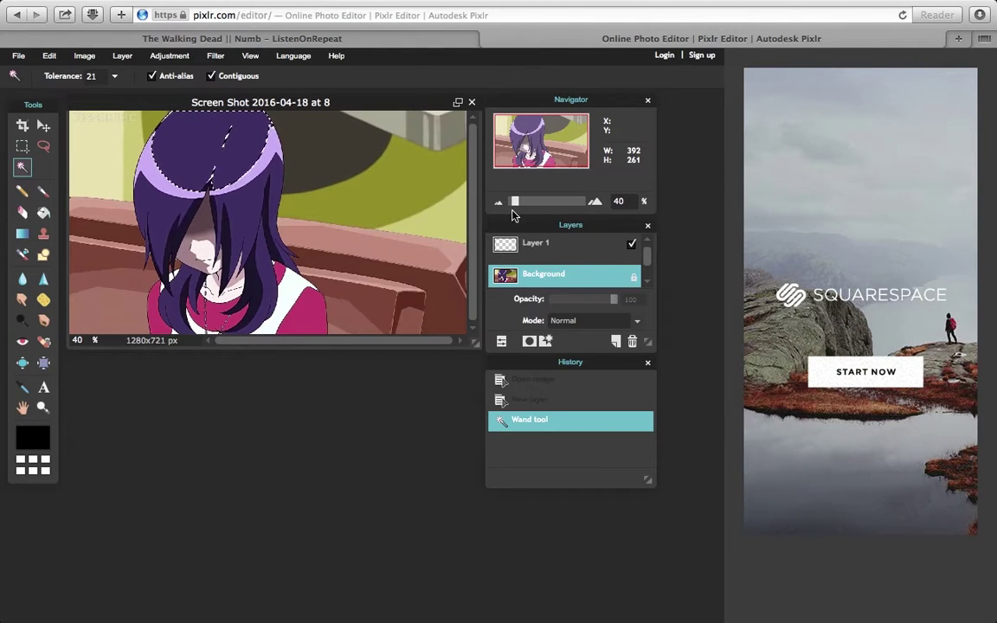
pyautogui.moveTo(515, 201); pyautogui.dragTo(539, 201)
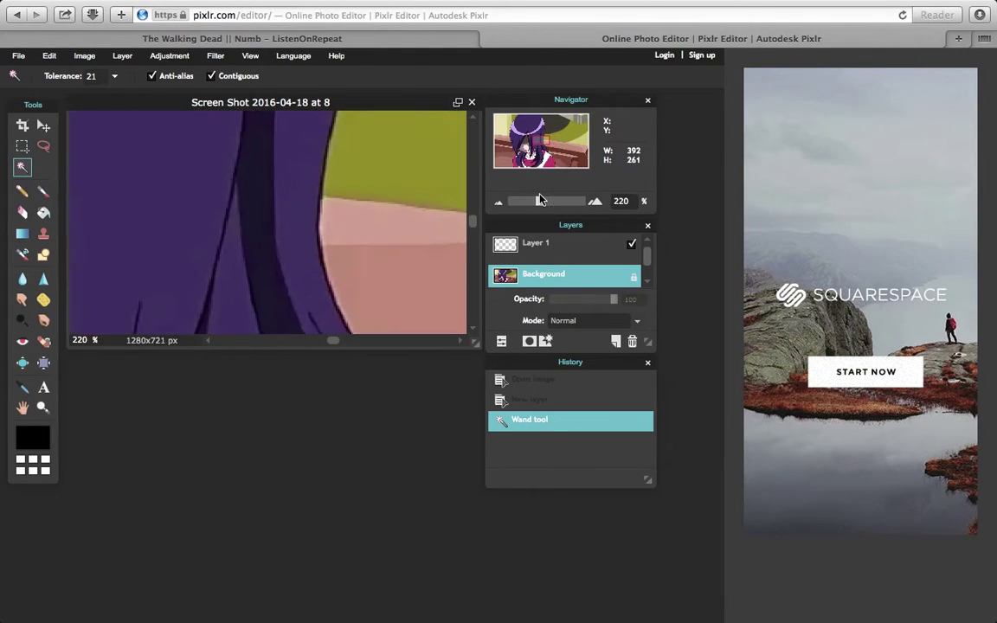
pyautogui.moveTo(531, 122); pyautogui.dragTo(510, 118)
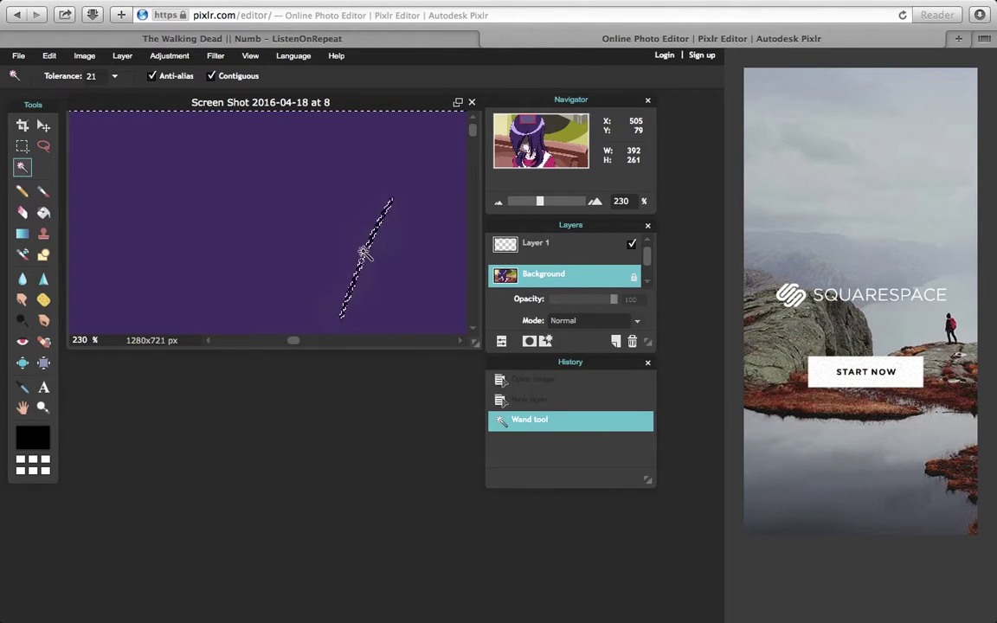
pyautogui.click(328, 229)
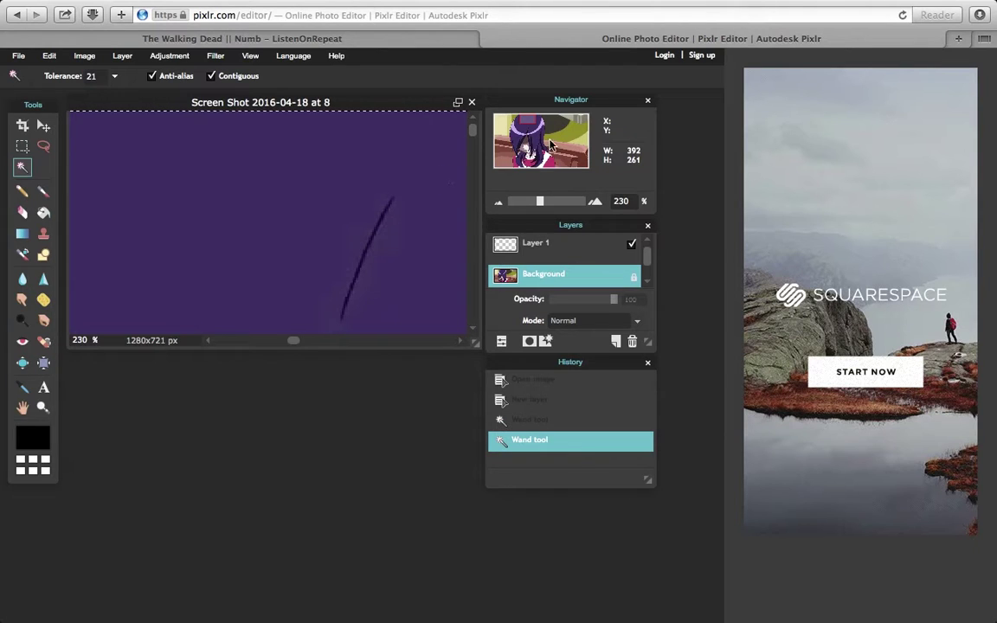
# - Add the light purple hair highlight and the dark hair below its left end to the wand selection
pyautogui.moveTo(524, 123); pyautogui.dragTo(517, 131)
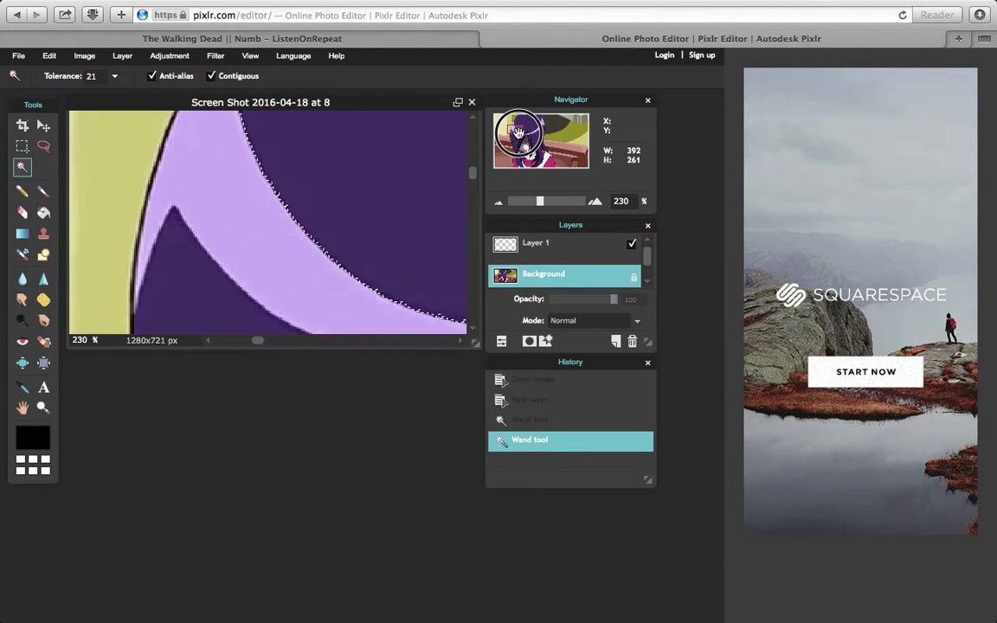
pyautogui.click(283, 249)
pyautogui.click(224, 318)
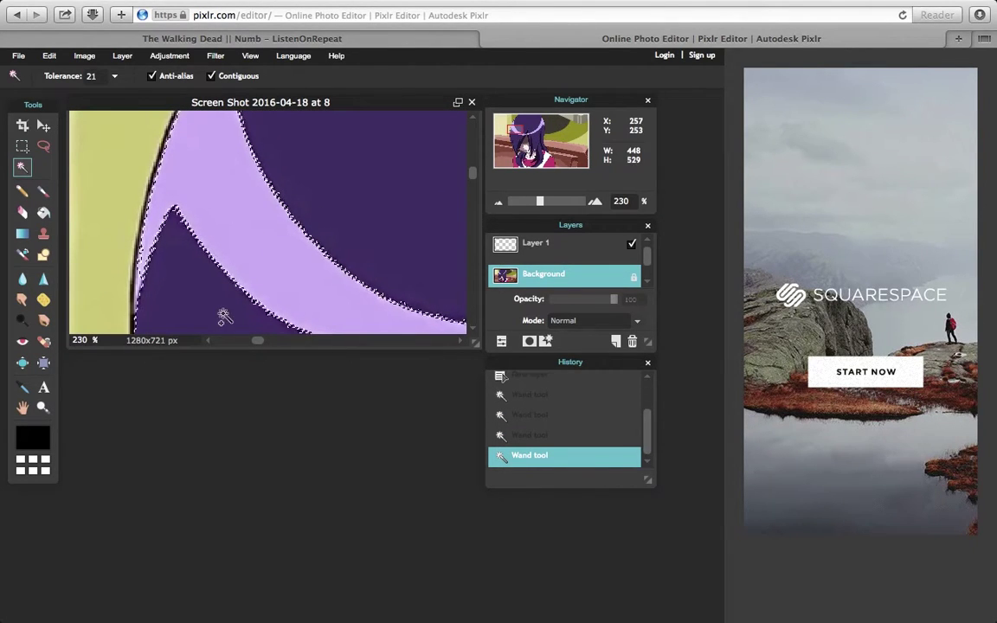
pyautogui.click(142, 282)
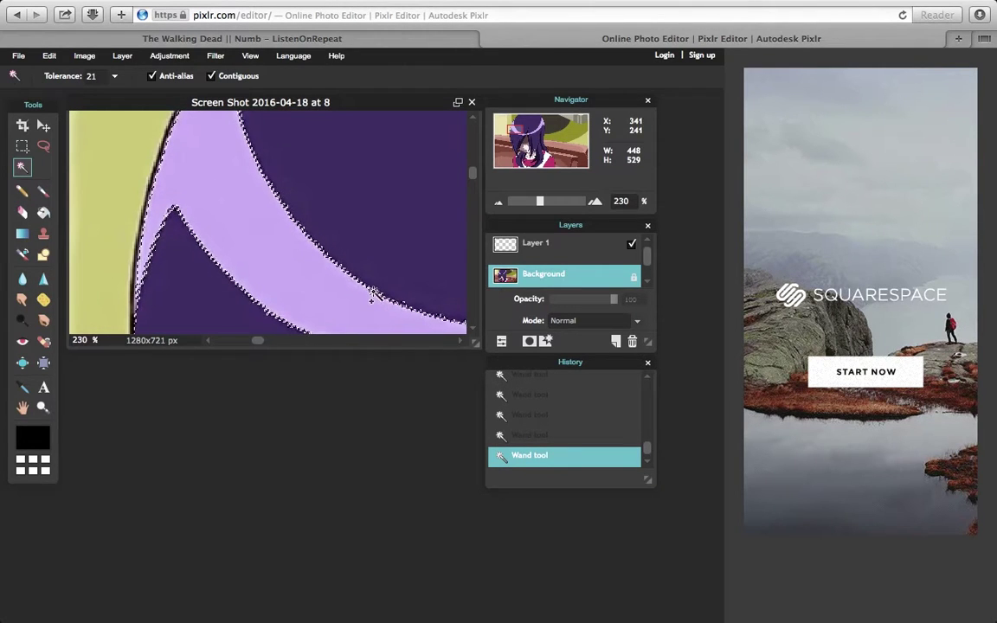
# - Extend the wand selection to the hair locks that hang down the character's left side of the picture over the collar
pyautogui.moveTo(472, 174); pyautogui.dragTo(474, 205)
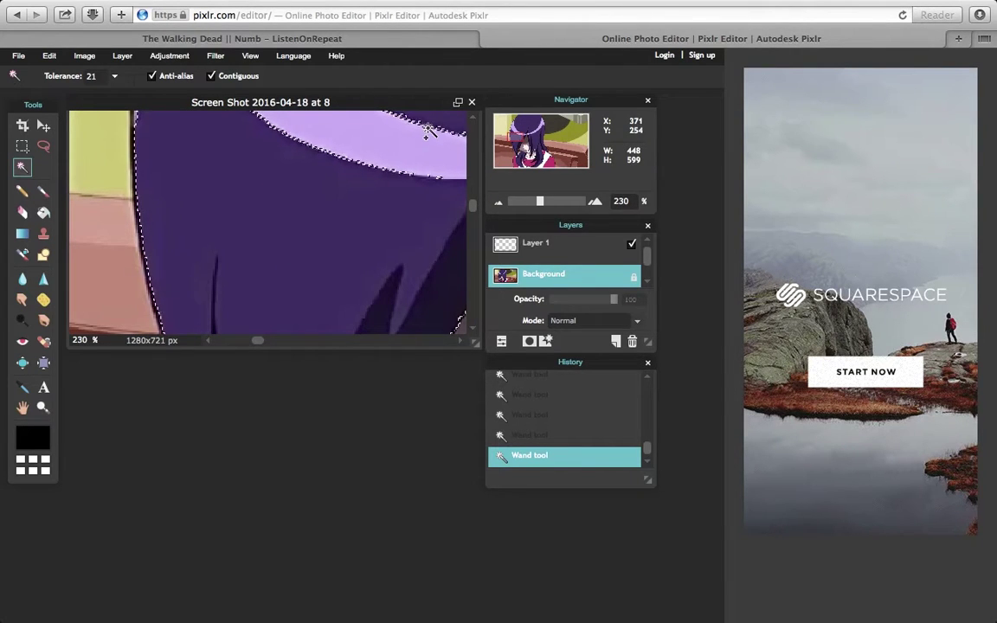
pyautogui.click(517, 145)
pyautogui.moveTo(517, 146); pyautogui.dragTo(517, 155)
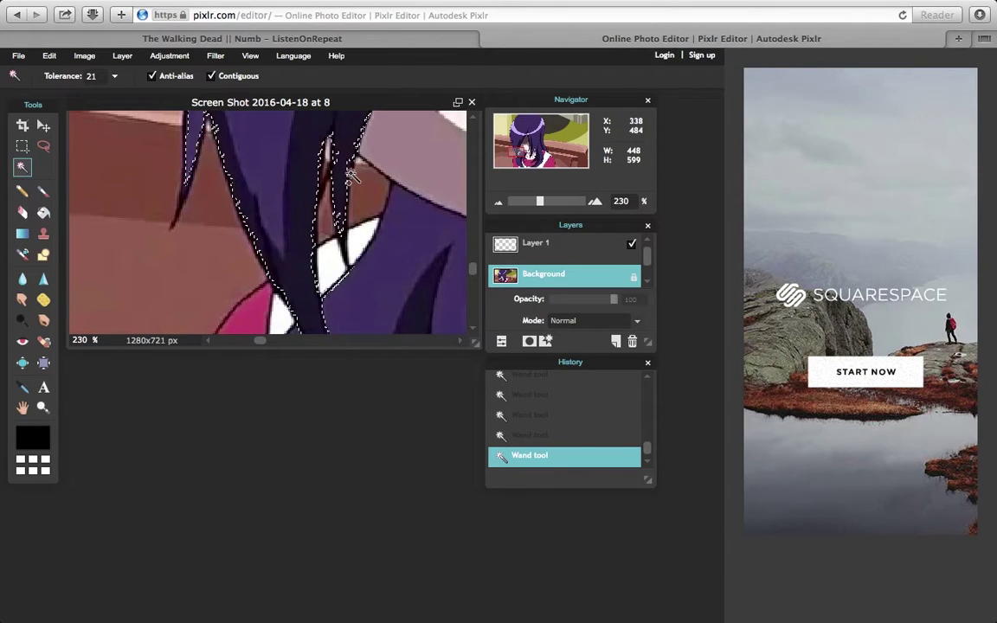
pyautogui.keyDown('shift'); pyautogui.click(414, 226); pyautogui.keyUp('shift')
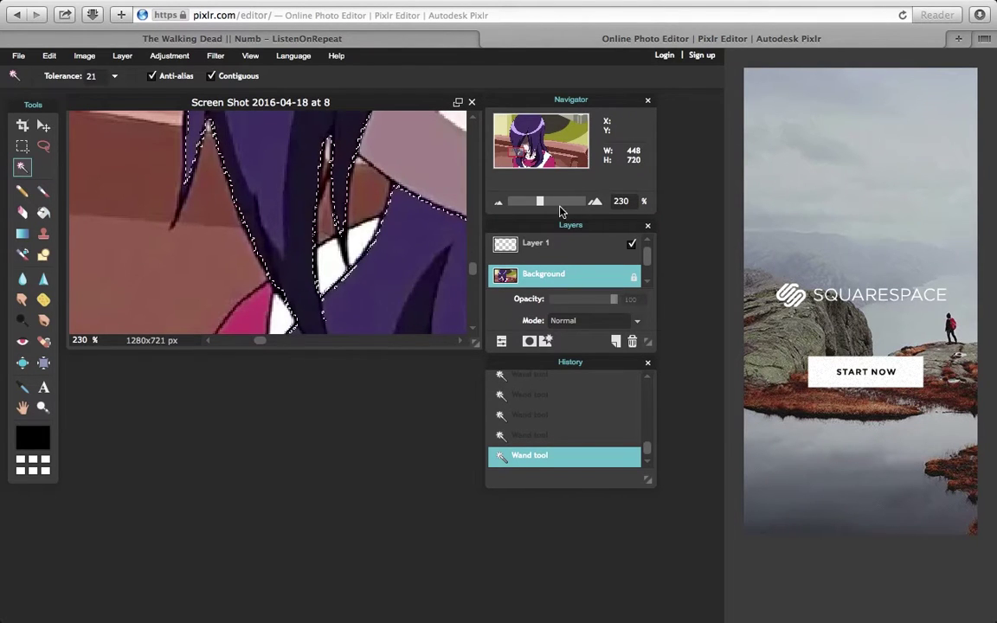
pyautogui.click(518, 154)
pyautogui.keyDown('shift'); pyautogui.click(445, 185); pyautogui.keyUp('shift')
pyautogui.click(523, 166)
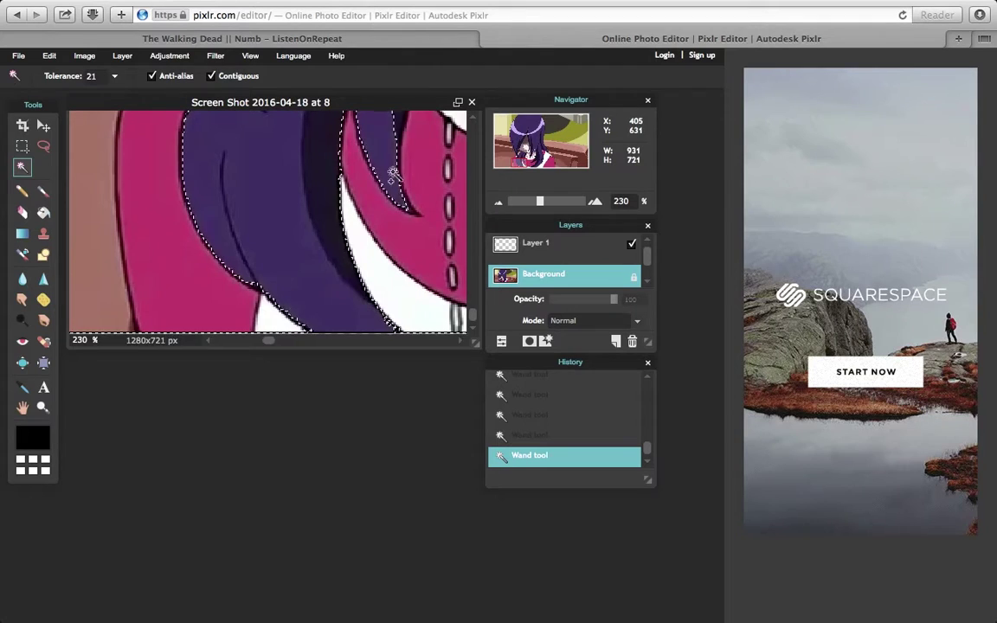
# - Add the dark shadow at the hair parting above the forehead to the wand selection
pyautogui.moveTo(530, 149); pyautogui.dragTo(531, 132)
pyautogui.keyDown('shift'); pyautogui.click(246, 264); pyautogui.keyUp('shift')
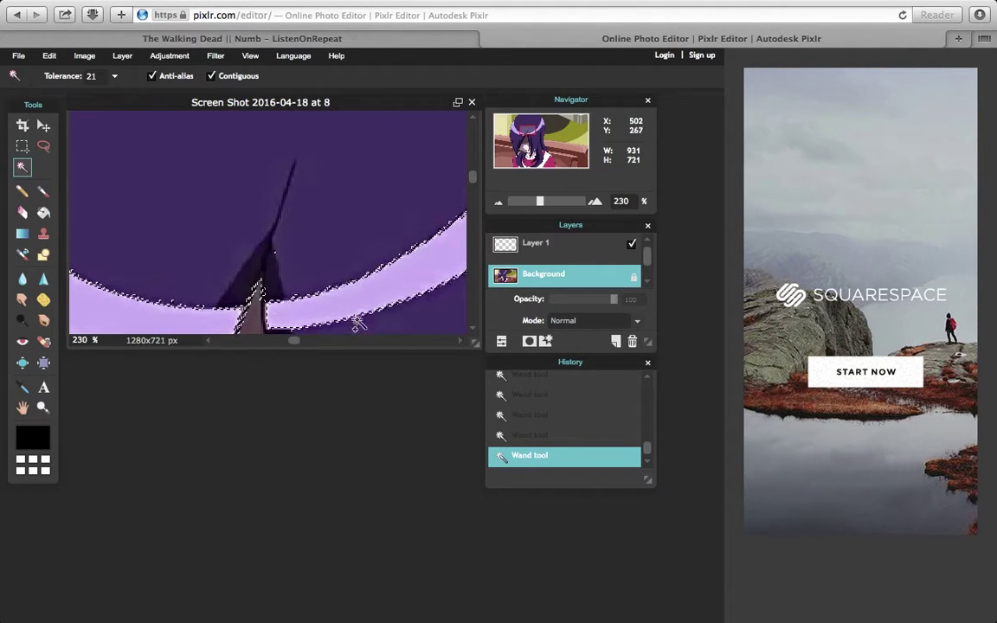
pyautogui.scroll(5, 443, 124)
pyautogui.hscroll(5, 443, 123)
# - Add the strand lines and dark shading of the hair locks on the right of the face to the wand selection
pyautogui.moveTo(539, 122); pyautogui.dragTo(535, 141)
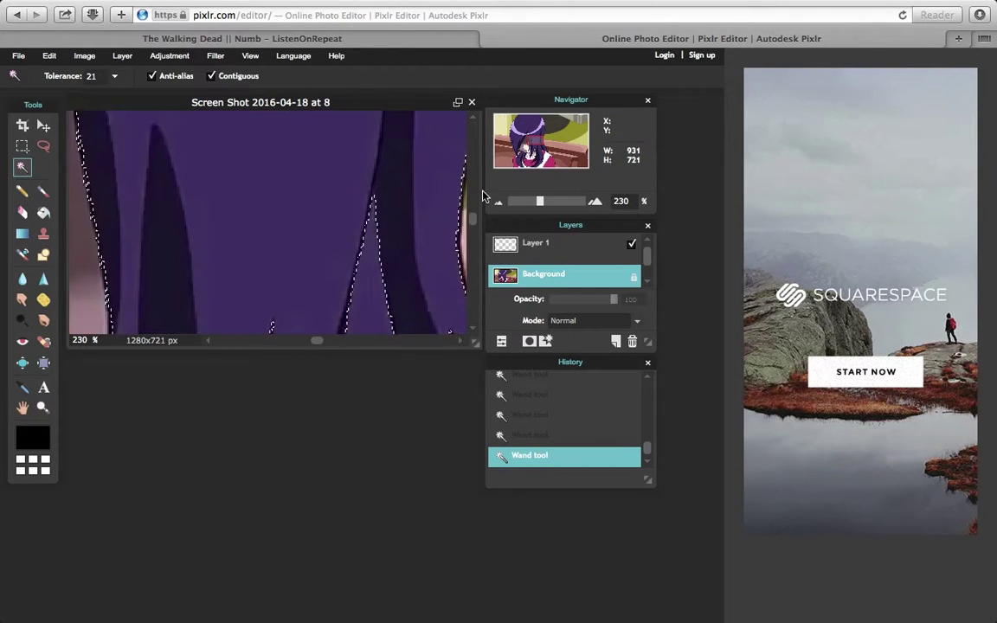
pyautogui.scroll(-5, 329, 186)
pyautogui.hscroll(3, 329, 186)
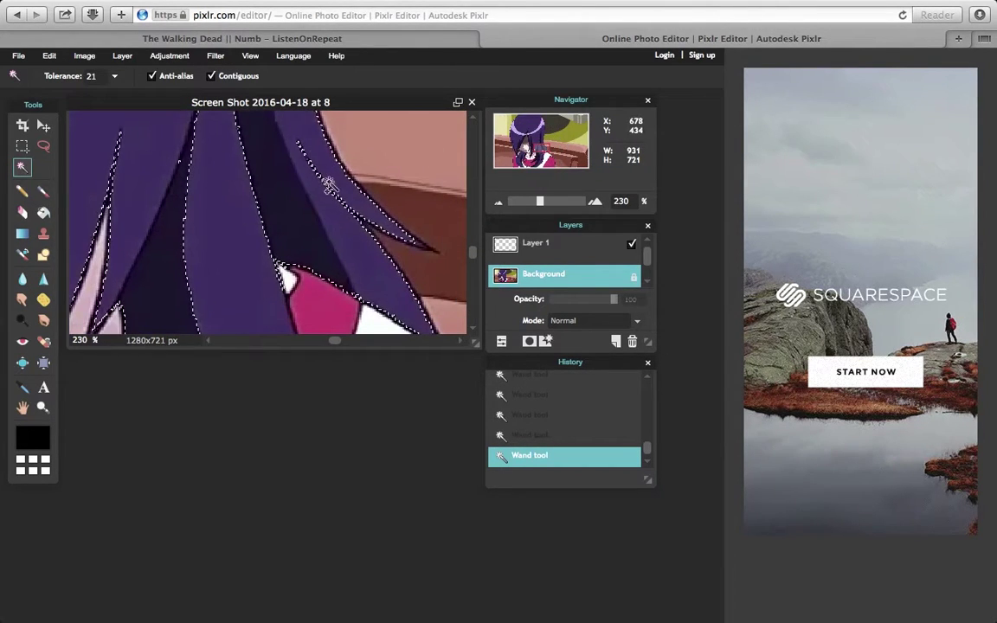
pyautogui.keyDown('shift'); pyautogui.click(338, 200); pyautogui.keyUp('shift')
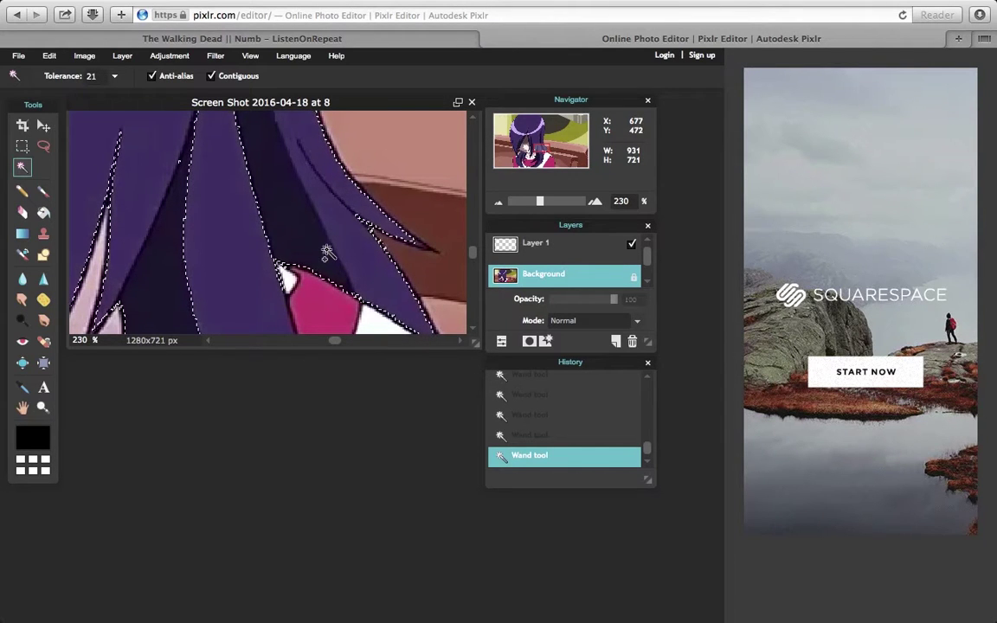
pyautogui.press('super+z')
pyautogui.keyDown('shift'); pyautogui.click(192, 302); pyautogui.keyUp('shift')
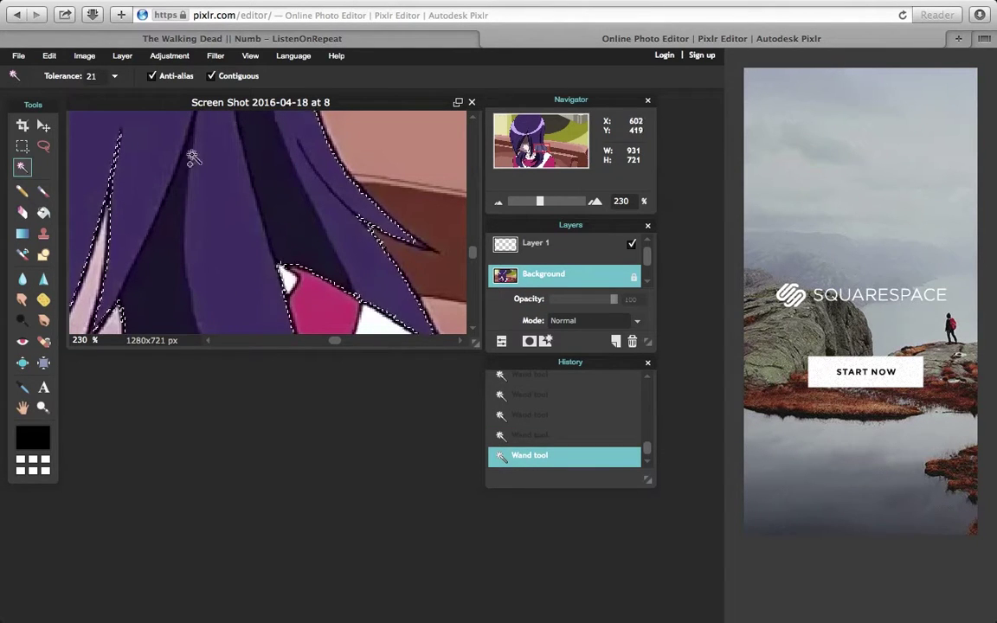
pyautogui.scroll(-10, 327, 245)
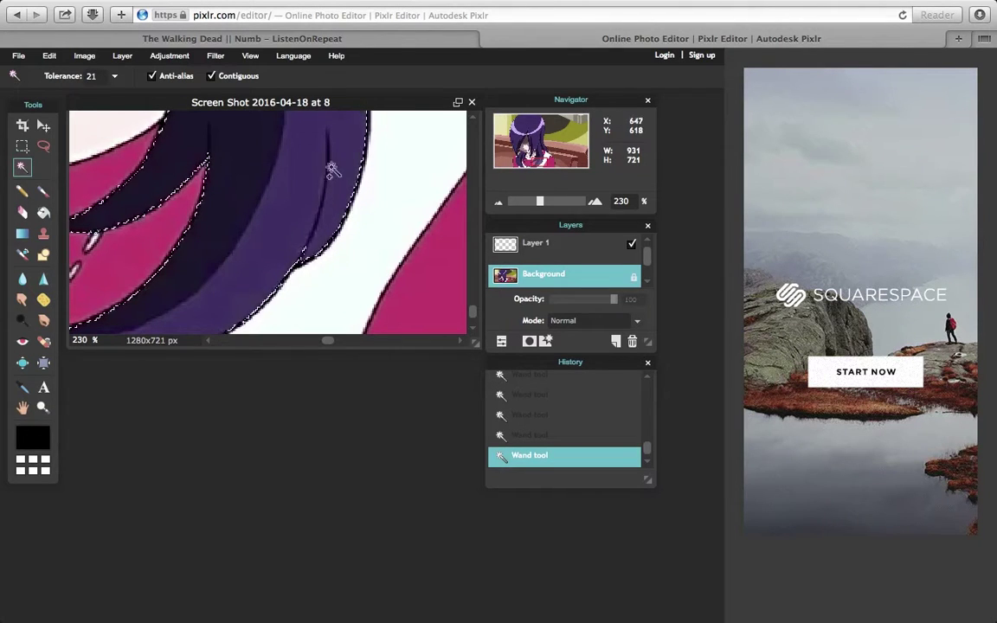
# - Add the unselected edge pixels around the highlight's upper right tip to the wand selection
pyautogui.click(530, 166)
pyautogui.moveTo(529, 166); pyautogui.dragTo(535, 121)
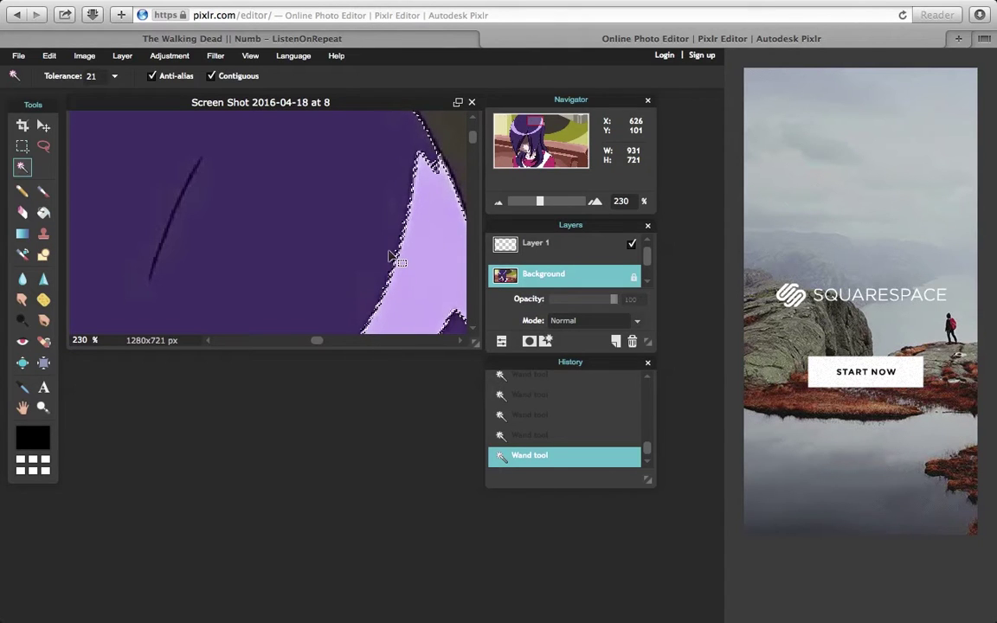
pyautogui.moveTo(538, 201); pyautogui.dragTo(558, 202)
pyautogui.moveTo(538, 123); pyautogui.dragTo(540, 118)
pyautogui.keyDown('shift'); pyautogui.click(395, 198); pyautogui.keyUp('shift')
pyautogui.keyDown('shift'); pyautogui.click(422, 232); pyautogui.keyUp('shift')
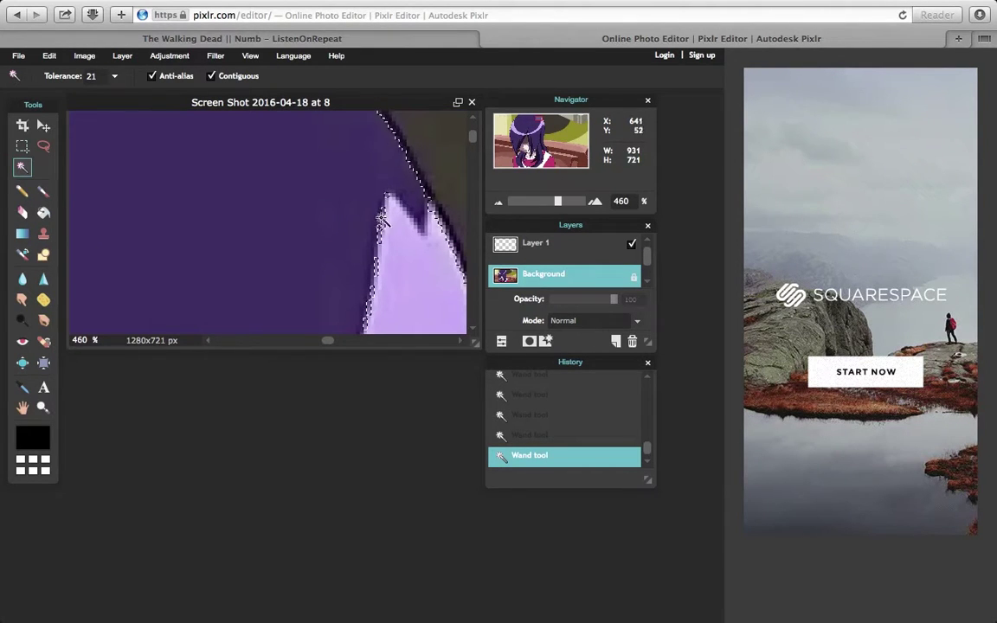
pyautogui.keyDown('shift'); pyautogui.click(380, 240); pyautogui.keyUp('shift')
pyautogui.keyDown('shift'); pyautogui.click(375, 259); pyautogui.keyUp('shift')
pyautogui.keyDown('shift'); pyautogui.click(369, 299); pyautogui.keyUp('shift')
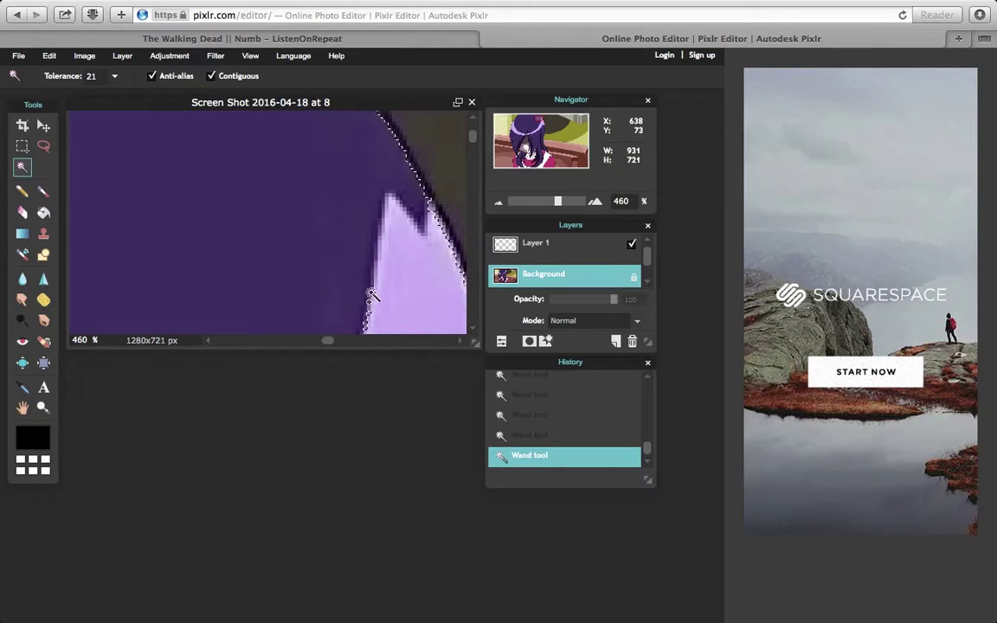
# - Add the unselected edge pixels along the highlight's upper left tip to the wand selection
pyautogui.moveTo(328, 341); pyautogui.dragTo(262, 341)
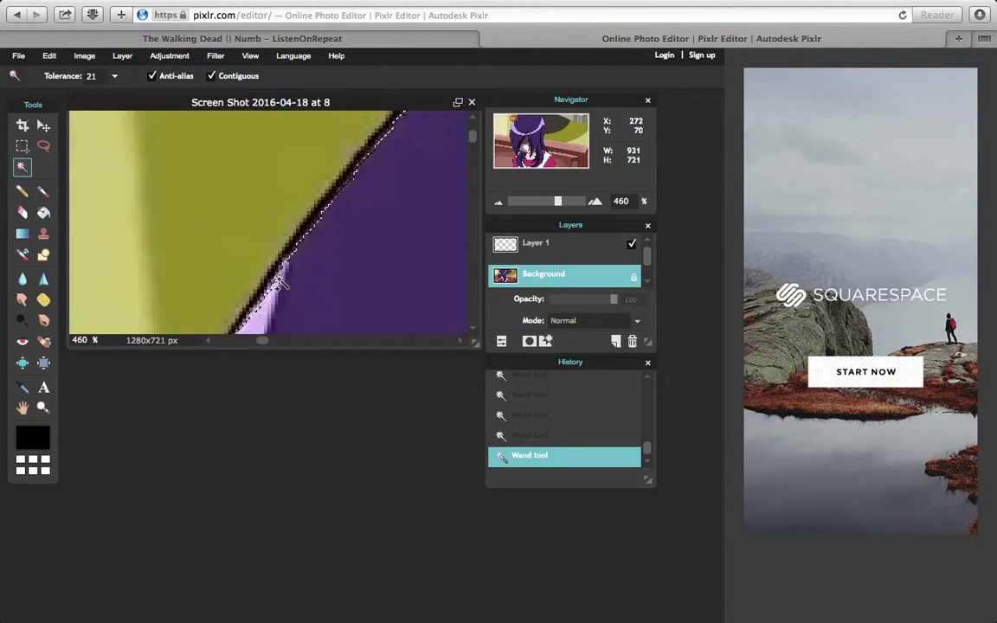
pyautogui.moveTo(473, 135)
pyautogui.mouseDown()
pyautogui.moveTo(472, 164)
pyautogui.moveTo(472, 145)
pyautogui.mouseUp()
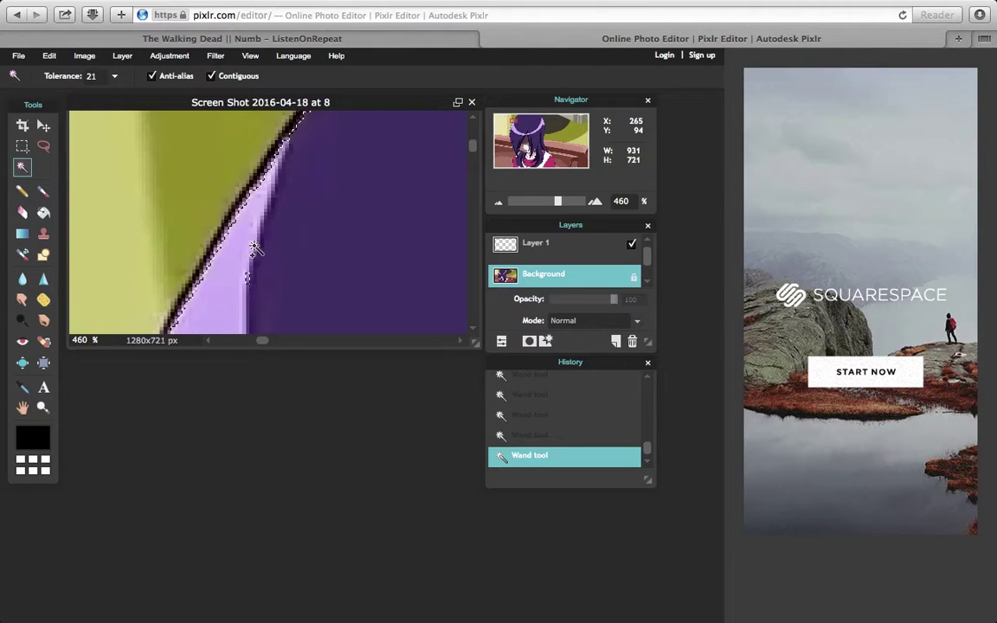
pyautogui.moveTo(531, 201); pyautogui.dragTo(516, 200)
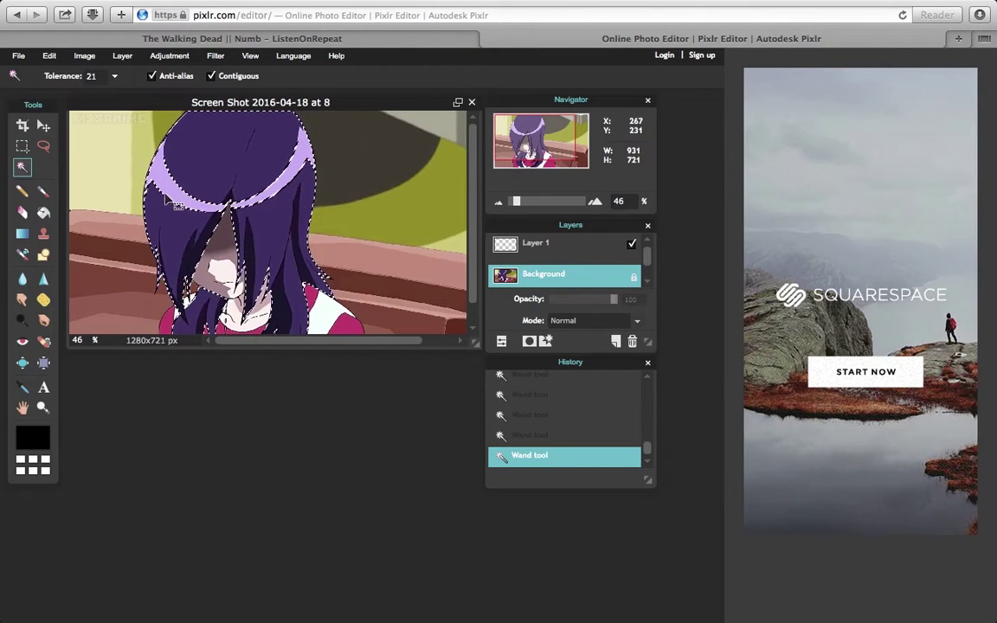
# - Activate Layer 1 and set the main color for the Brush tool to orange ffae00
pyautogui.click(551, 242)
pyautogui.click(516, 201)
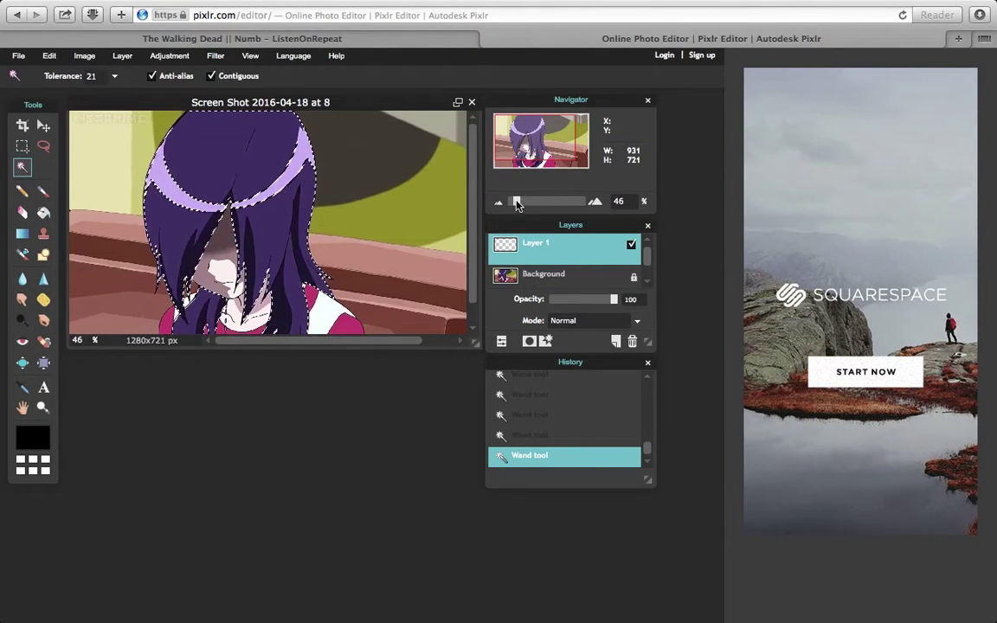
pyautogui.moveTo(517, 201); pyautogui.dragTo(516, 205)
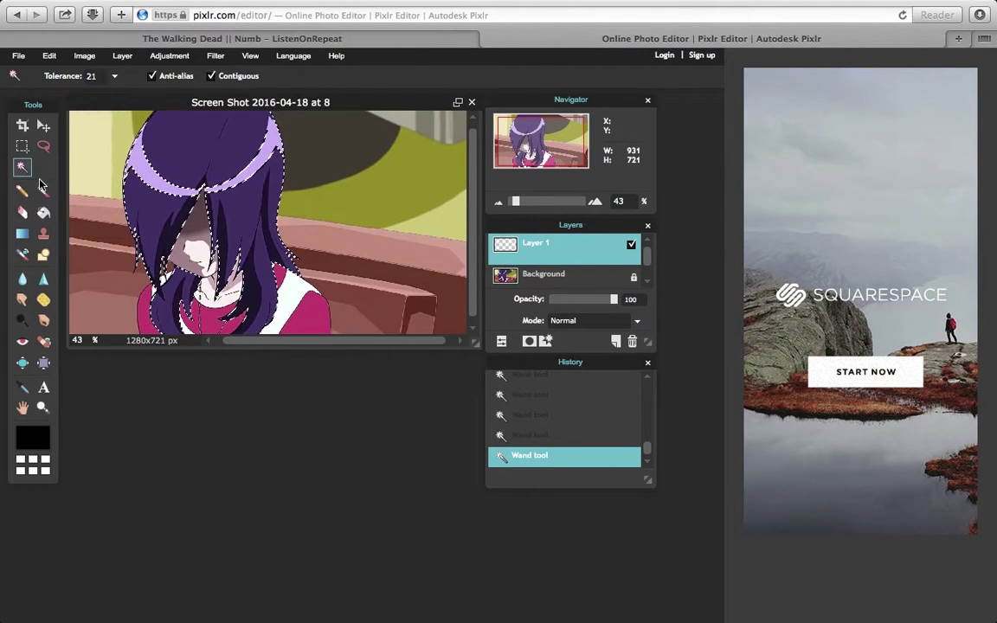
pyautogui.click(44, 191)
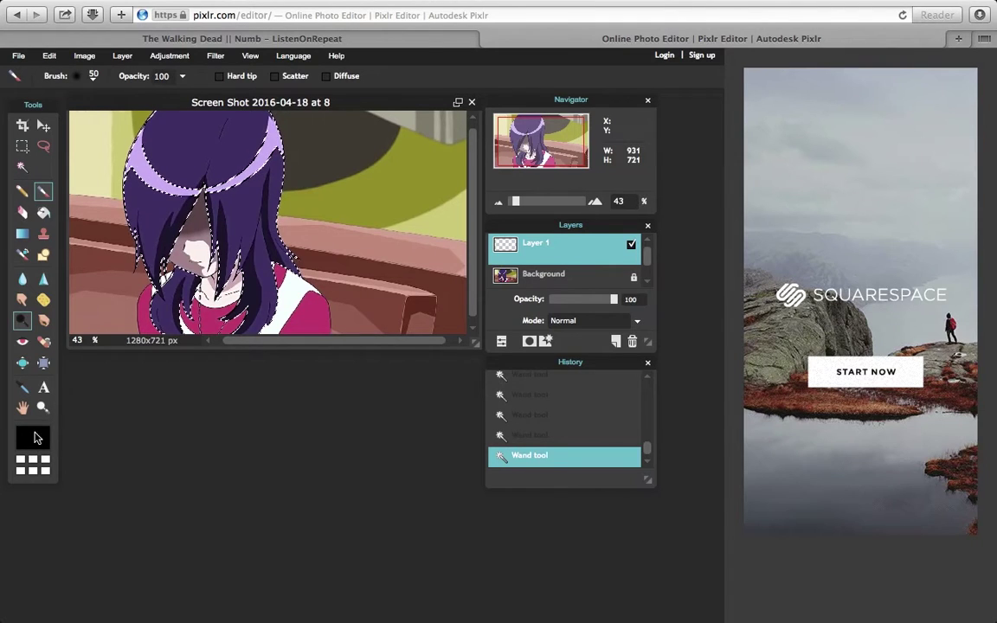
pyautogui.click(39, 439)
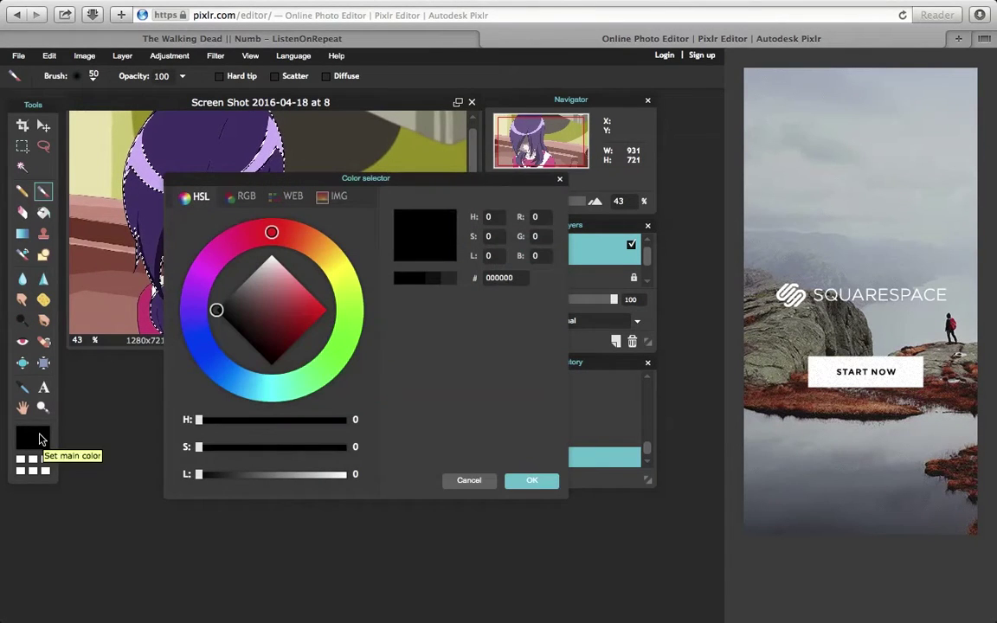
pyautogui.moveTo(368, 184); pyautogui.dragTo(349, 158)
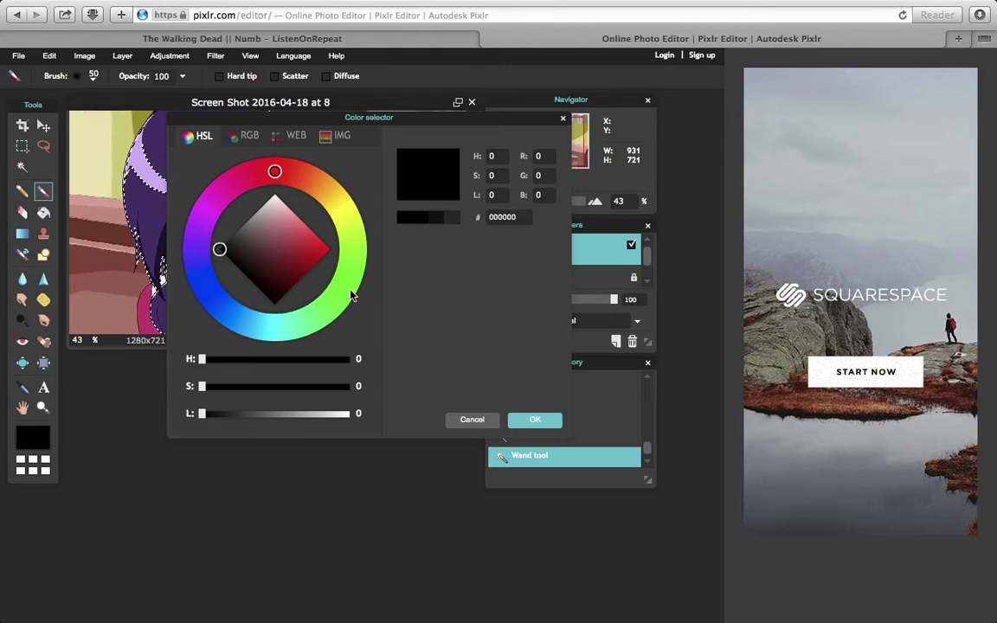
pyautogui.click(254, 326)
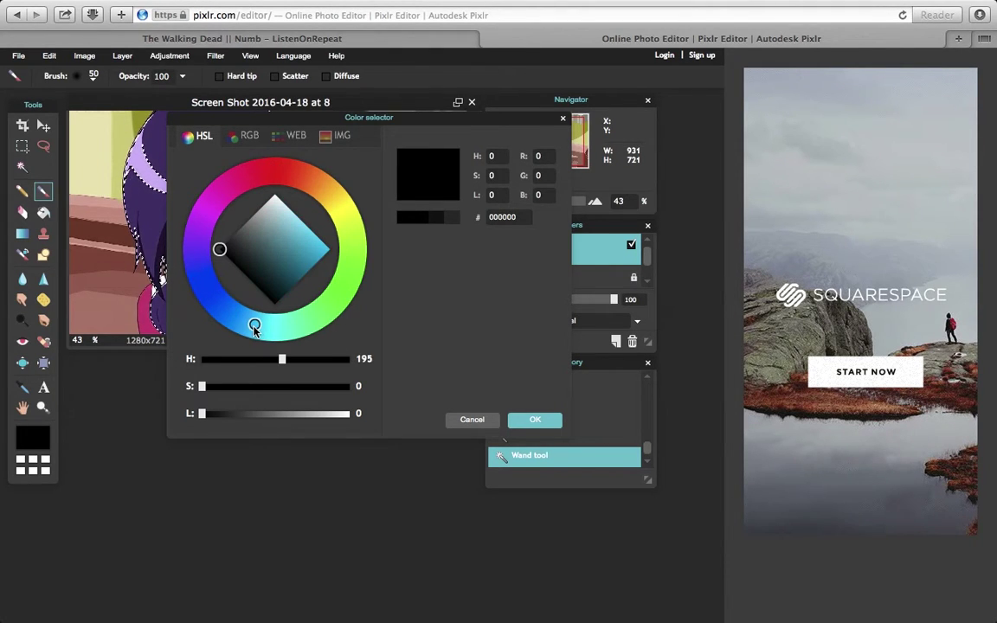
pyautogui.click(326, 191)
pyautogui.moveTo(290, 229); pyautogui.dragTo(351, 258)
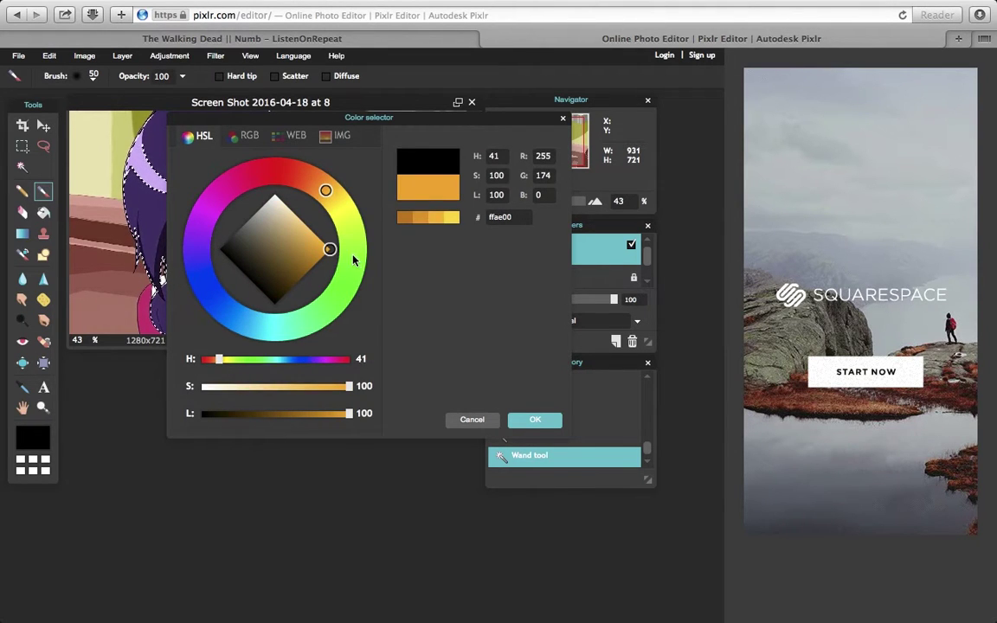
pyautogui.click(523, 428)
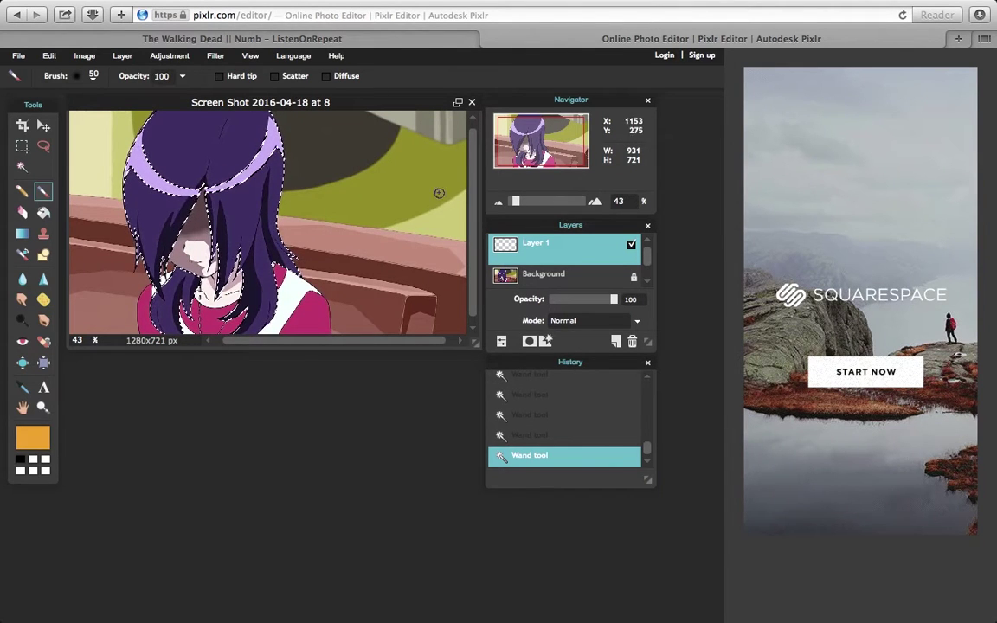
# - Paint the selected hair orange on Layer 1 with the soft size 70 brush
pyautogui.click(95, 76)
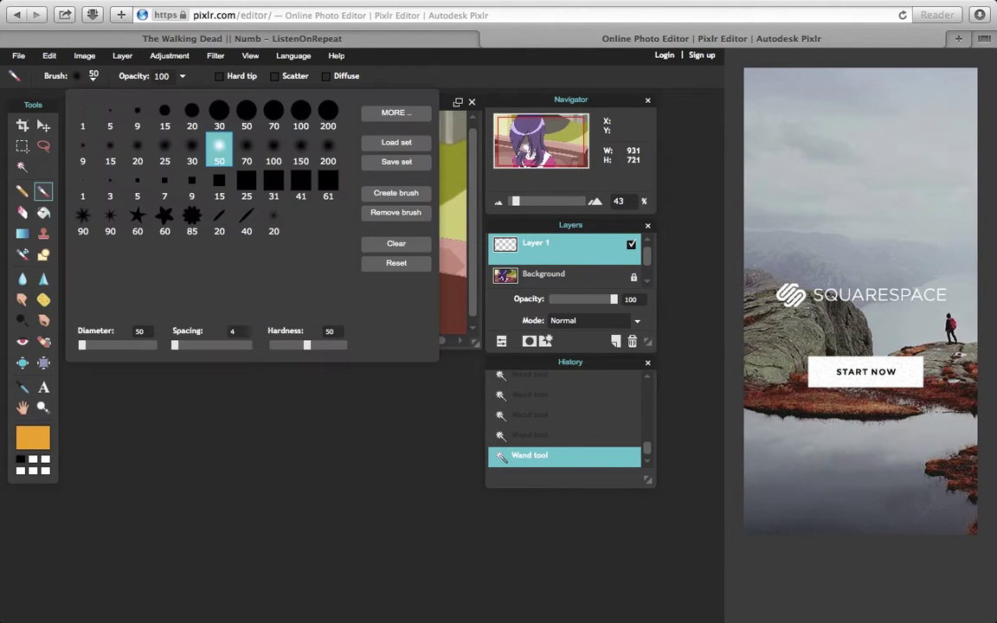
pyautogui.click(248, 148)
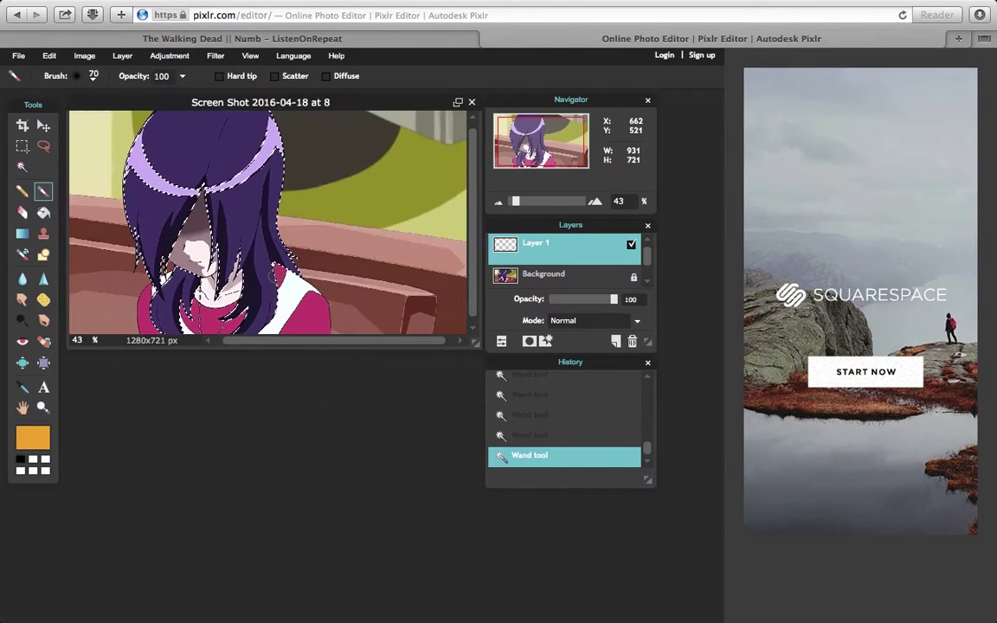
pyautogui.moveTo(209, 154)
pyautogui.mouseDown()
pyautogui.moveTo(212, 113)
pyautogui.moveTo(255, 181)
pyautogui.moveTo(234, 130)
pyautogui.moveTo(247, 178)
pyautogui.moveTo(249, 130)
pyautogui.moveTo(278, 238)
pyautogui.moveTo(238, 259)
pyautogui.moveTo(268, 296)
pyautogui.mouseUp()
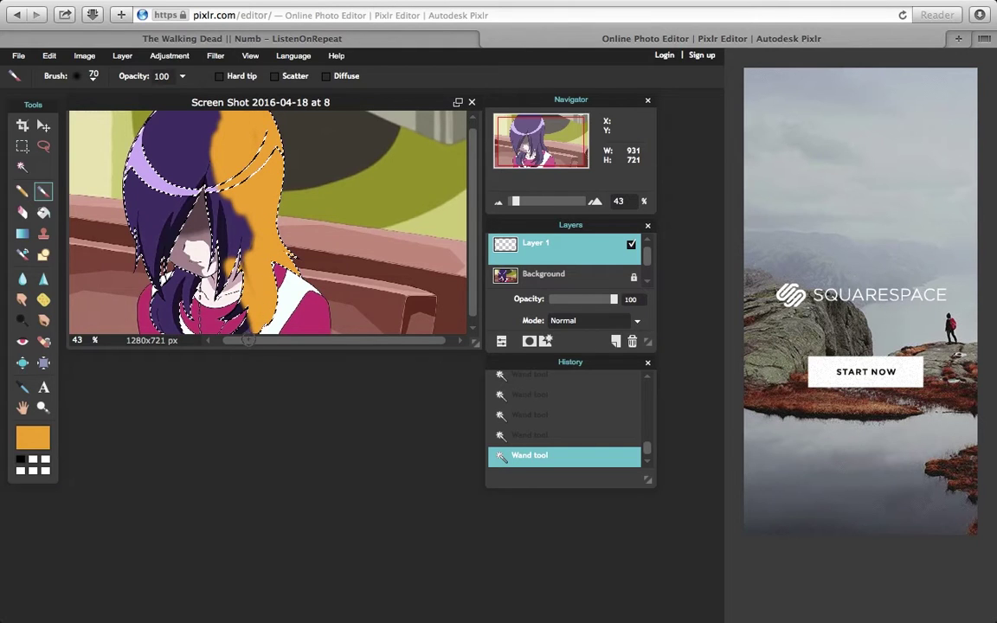
pyautogui.moveTo(213, 323)
pyautogui.mouseDown()
pyautogui.moveTo(214, 216)
pyautogui.moveTo(253, 261)
pyautogui.moveTo(200, 189)
pyautogui.mouseUp()
pyautogui.moveTo(204, 247)
pyautogui.mouseDown()
pyautogui.moveTo(166, 121)
pyautogui.moveTo(215, 123)
pyautogui.mouseUp()
pyautogui.moveTo(190, 163)
pyautogui.mouseDown()
pyautogui.moveTo(157, 284)
pyautogui.moveTo(166, 303)
pyautogui.moveTo(141, 191)
pyautogui.moveTo(142, 281)
pyautogui.moveTo(120, 179)
pyautogui.moveTo(140, 225)
pyautogui.moveTo(141, 128)
pyautogui.moveTo(131, 172)
pyautogui.moveTo(149, 177)
pyautogui.moveTo(147, 216)
pyautogui.moveTo(143, 171)
pyautogui.moveTo(159, 114)
pyautogui.moveTo(136, 174)
pyautogui.moveTo(174, 136)
pyautogui.moveTo(159, 203)
pyautogui.moveTo(171, 132)
pyautogui.moveTo(155, 221)
pyautogui.moveTo(180, 161)
pyautogui.moveTo(176, 200)
pyautogui.mouseUp()
pyautogui.moveTo(157, 263)
pyautogui.mouseDown()
pyautogui.moveTo(169, 260)
pyautogui.moveTo(148, 259)
pyautogui.moveTo(173, 279)
pyautogui.moveTo(164, 333)
pyautogui.moveTo(141, 282)
pyautogui.moveTo(171, 345)
pyautogui.mouseUp()
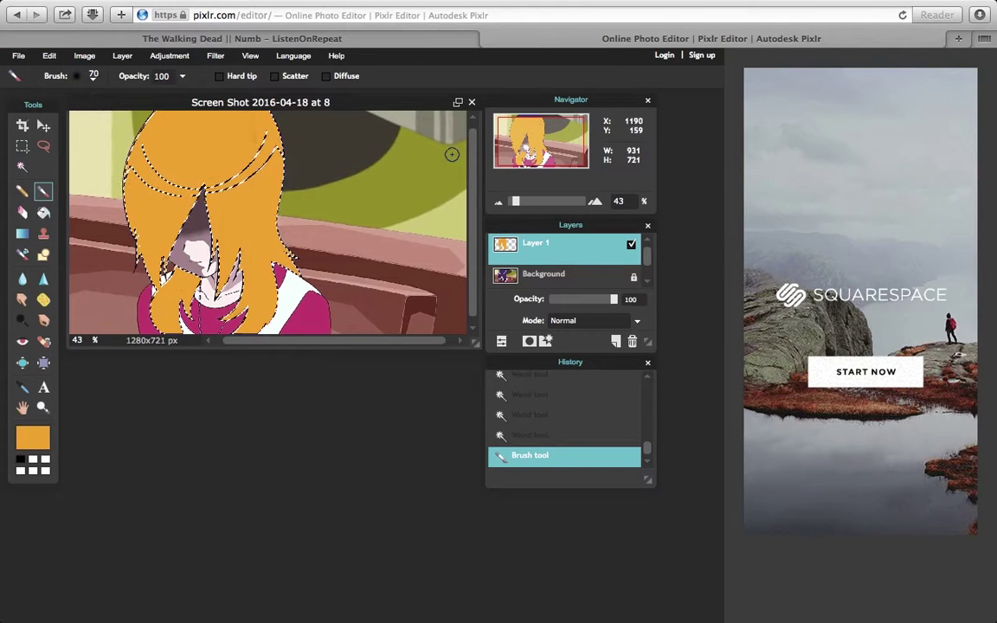
# - Paint the remaining purple strip at the crown of the head orange
pyautogui.moveTo(538, 151); pyautogui.dragTo(549, 163)
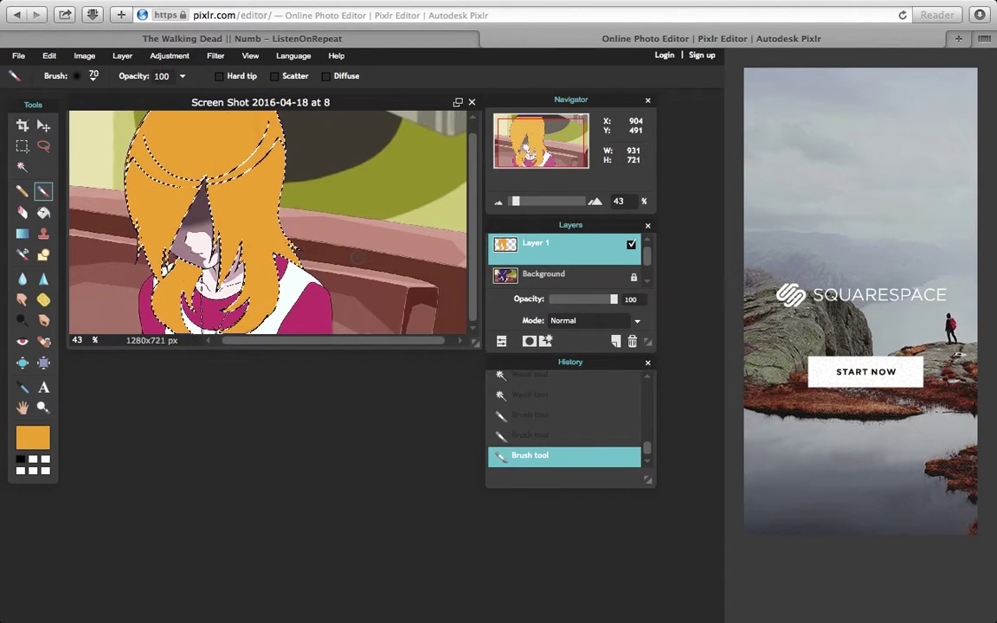
pyautogui.moveTo(519, 144); pyautogui.dragTo(520, 124)
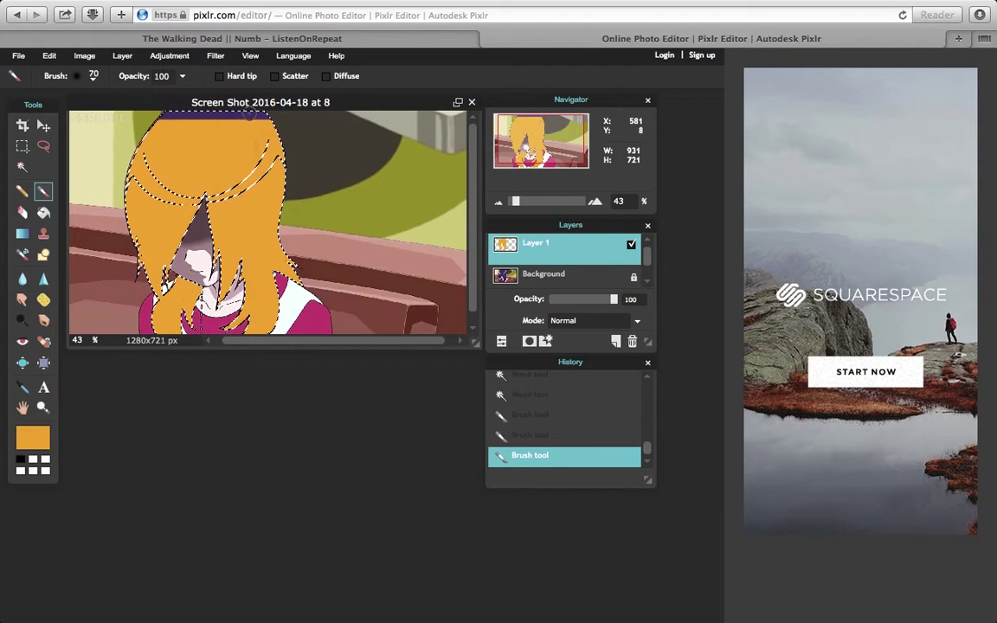
pyautogui.moveTo(270, 117)
pyautogui.mouseDown()
pyautogui.moveTo(155, 117)
pyautogui.moveTo(264, 118)
pyautogui.mouseUp()
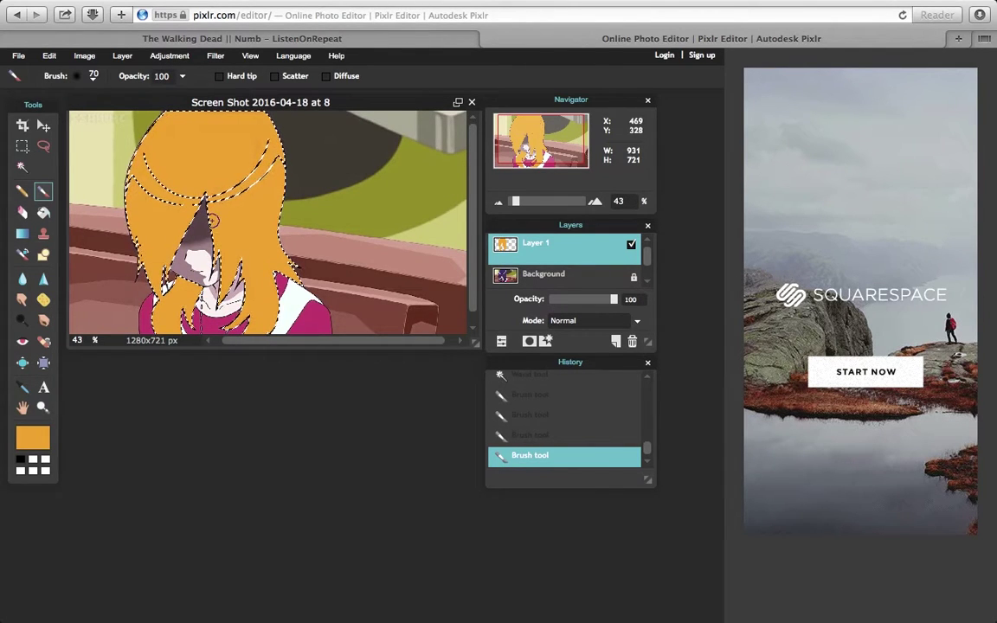
# - Set Layer 1's blend mode to Hardlight and its opacity to 74
pyautogui.click(582, 322)
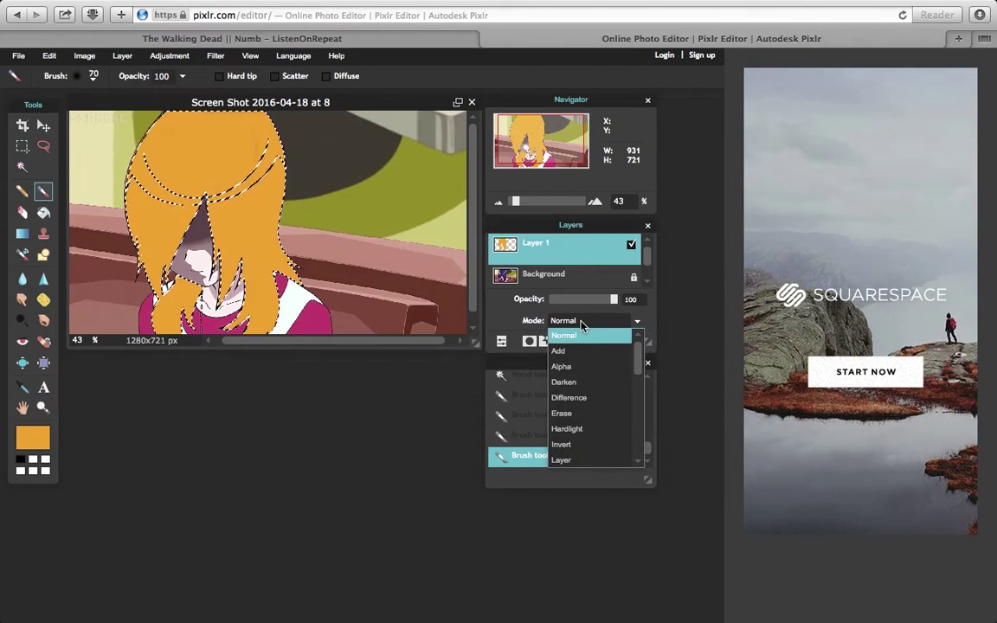
pyautogui.click(595, 430)
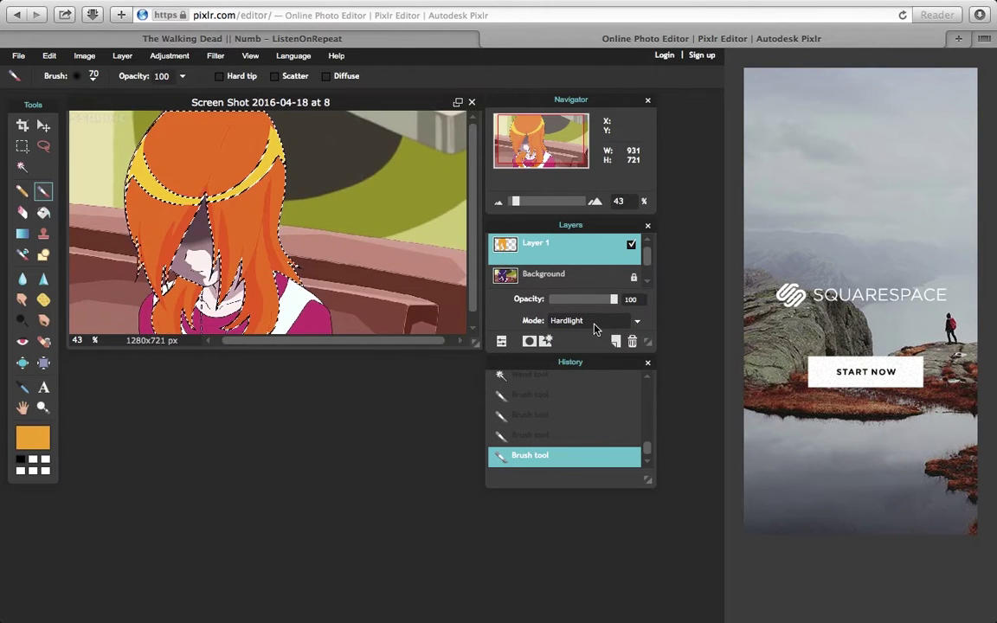
pyautogui.click(597, 300)
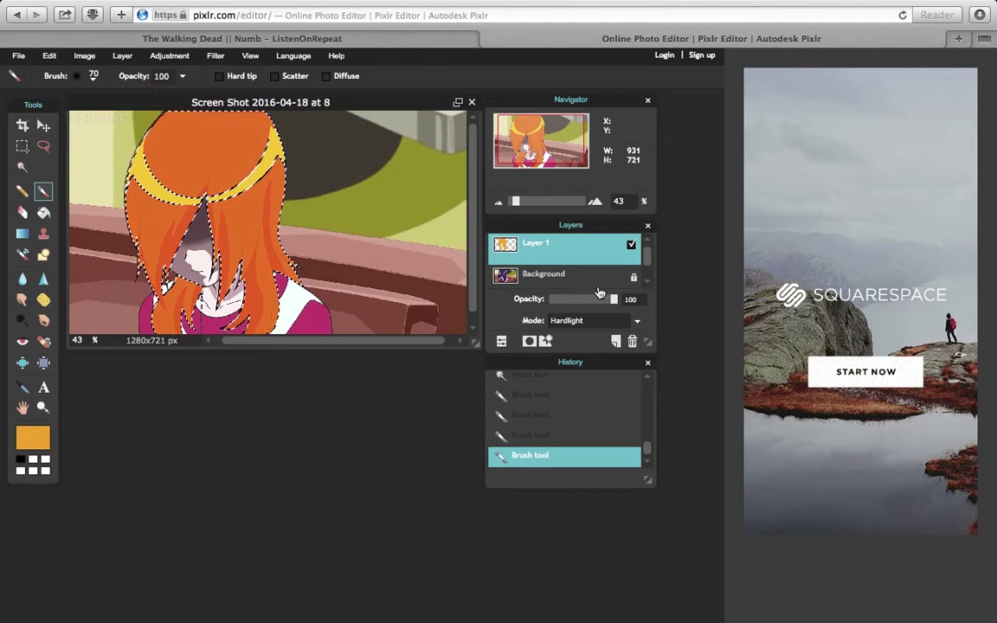
pyautogui.click(597, 301)
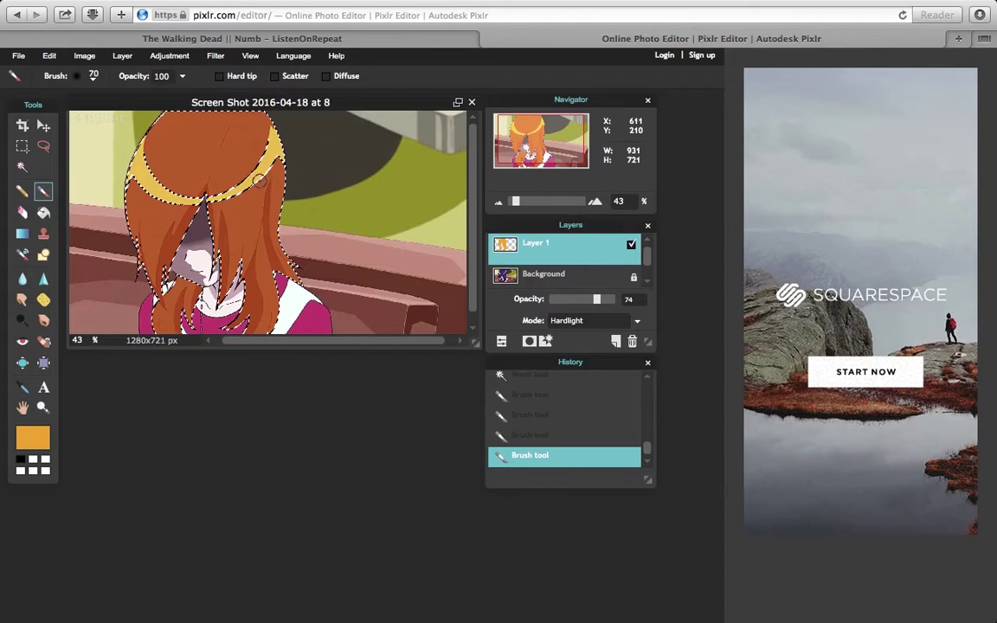
# - Deselect the hair selection
pyautogui.click(23, 168)
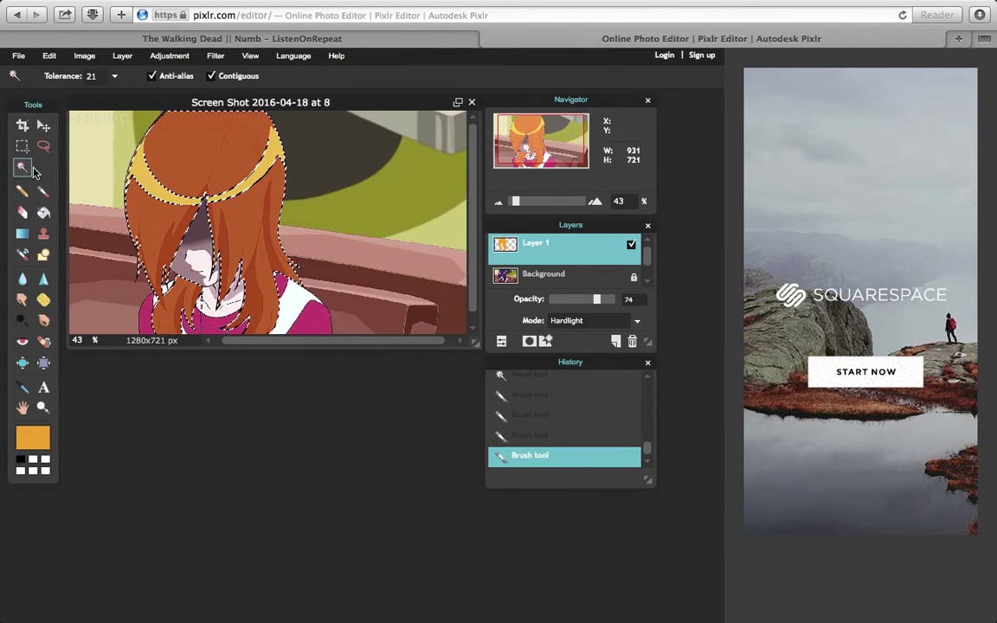
pyautogui.rightClick(160, 170)
pyautogui.click(177, 188)
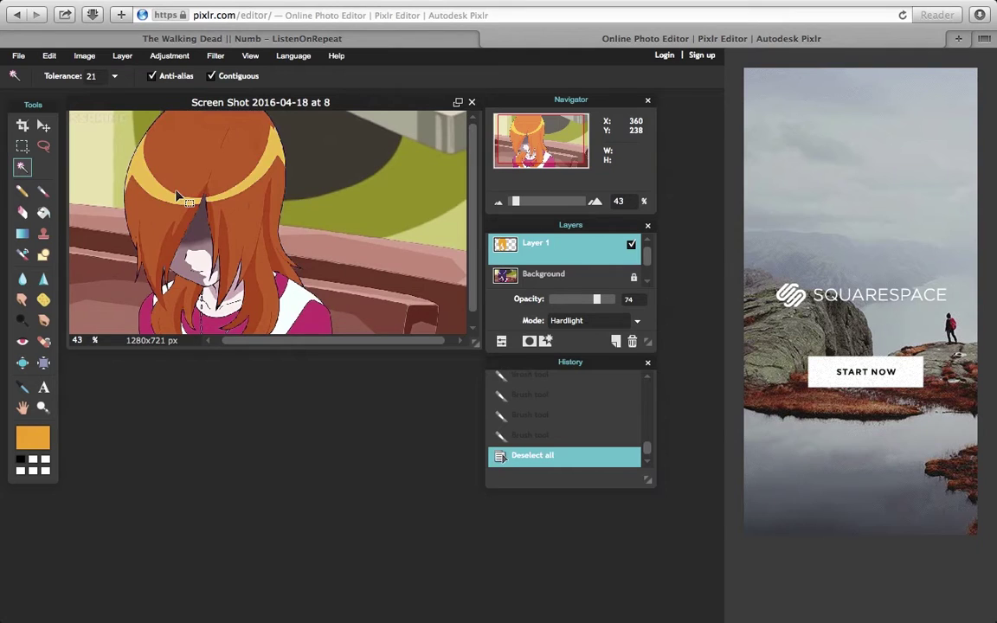
# - Paint over the purple edge pixels around the hair highlight's upper right tip with the soft size 15 brush
pyautogui.click(43, 190)
pyautogui.click(90, 76)
pyautogui.click(110, 147)
pyautogui.moveTo(517, 201); pyautogui.dragTo(537, 200)
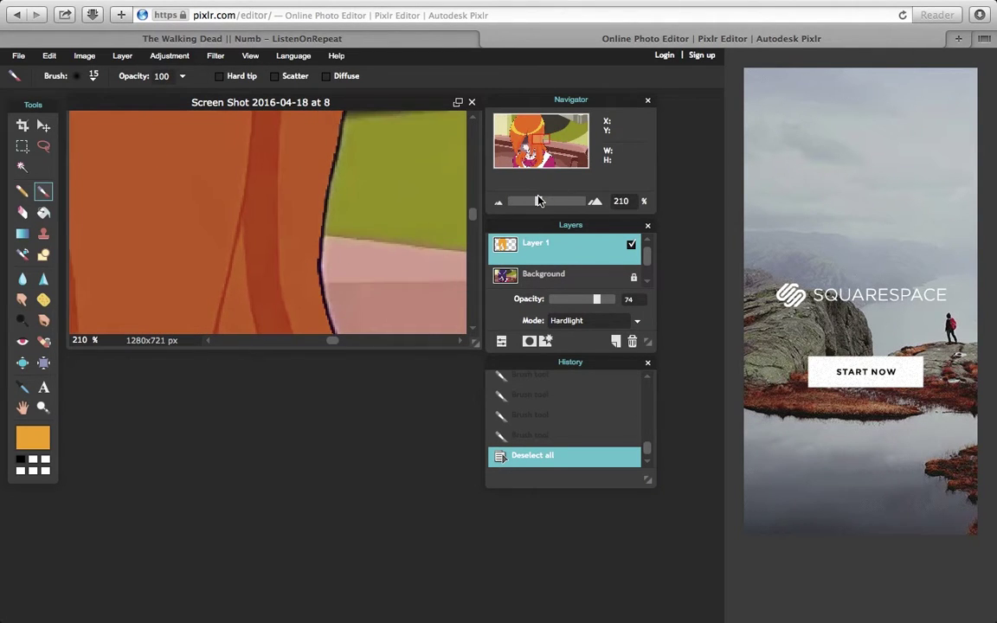
pyautogui.moveTo(533, 134); pyautogui.dragTo(534, 116)
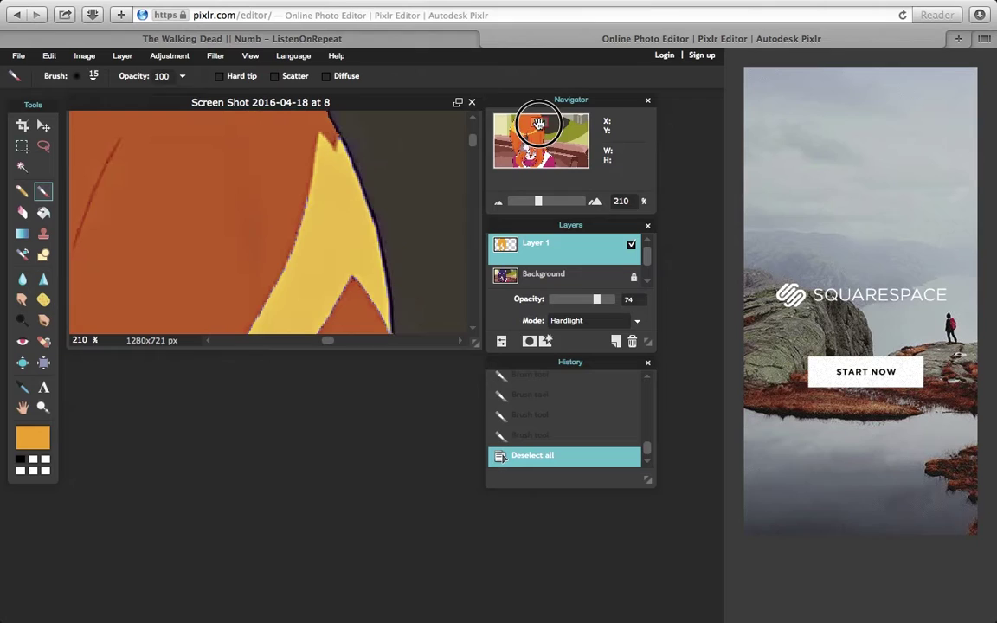
pyautogui.moveTo(317, 206)
pyautogui.mouseDown()
pyautogui.moveTo(281, 296)
pyautogui.moveTo(260, 312)
pyautogui.moveTo(297, 226)
pyautogui.mouseUp()
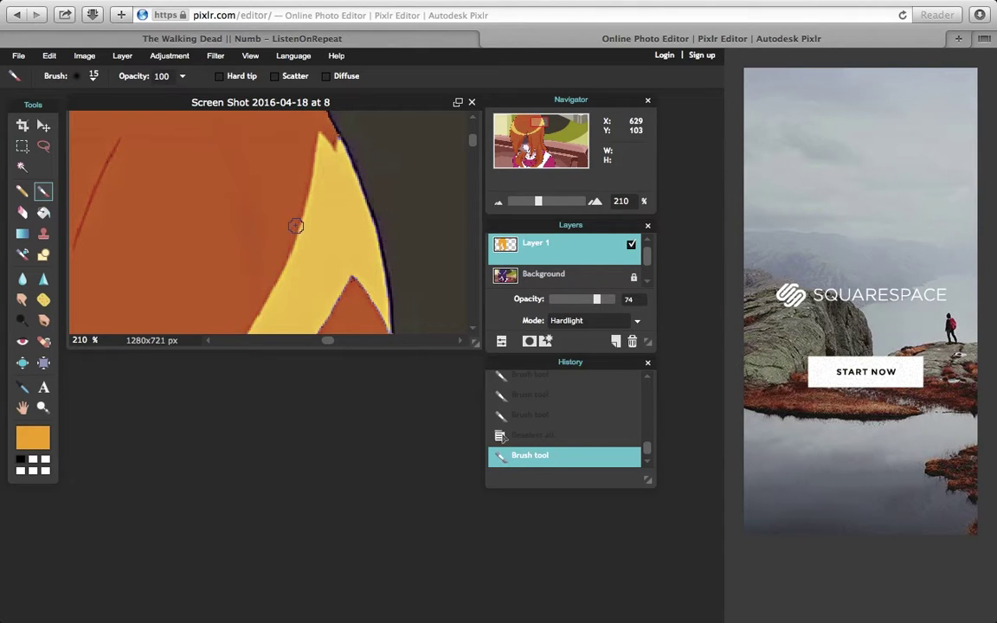
pyautogui.moveTo(315, 156); pyautogui.dragTo(329, 144)
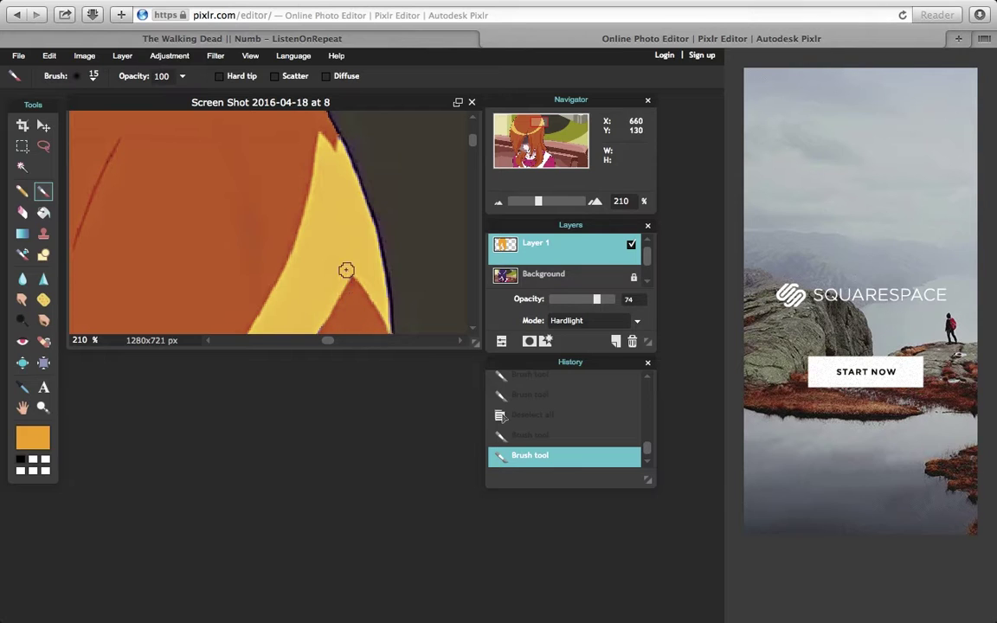
# - Paint over the purple edge pixels around the left end of the hair highlight
pyautogui.moveTo(329, 341)
pyautogui.mouseDown()
pyautogui.moveTo(245, 343)
pyautogui.moveTo(297, 341)
pyautogui.mouseUp()
pyautogui.moveTo(516, 128); pyautogui.dragTo(537, 103)
pyautogui.moveTo(336, 340); pyautogui.dragTo(249, 341)
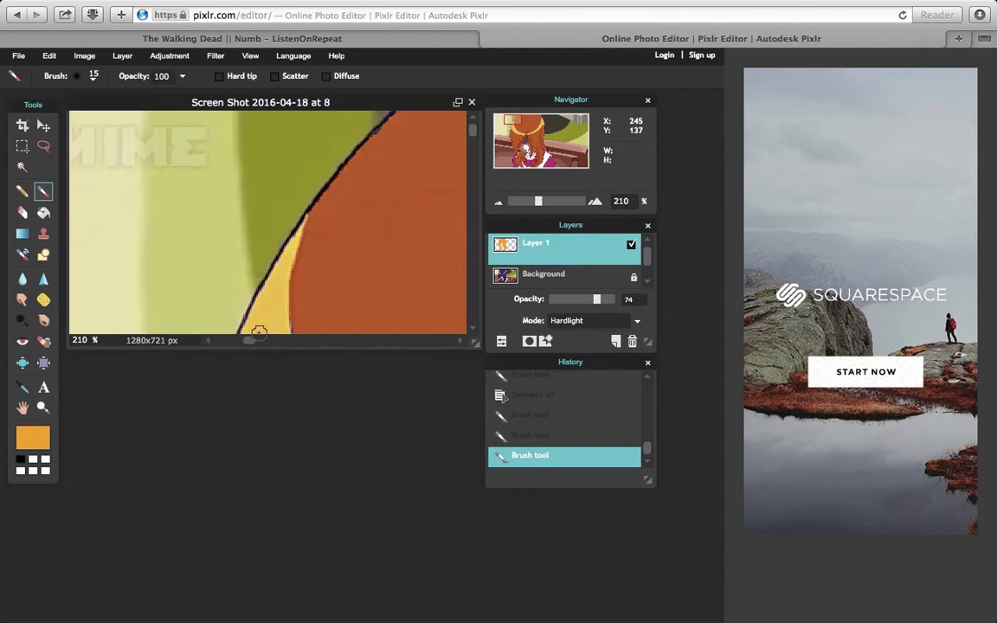
pyautogui.scroll(-5, 468, 149)
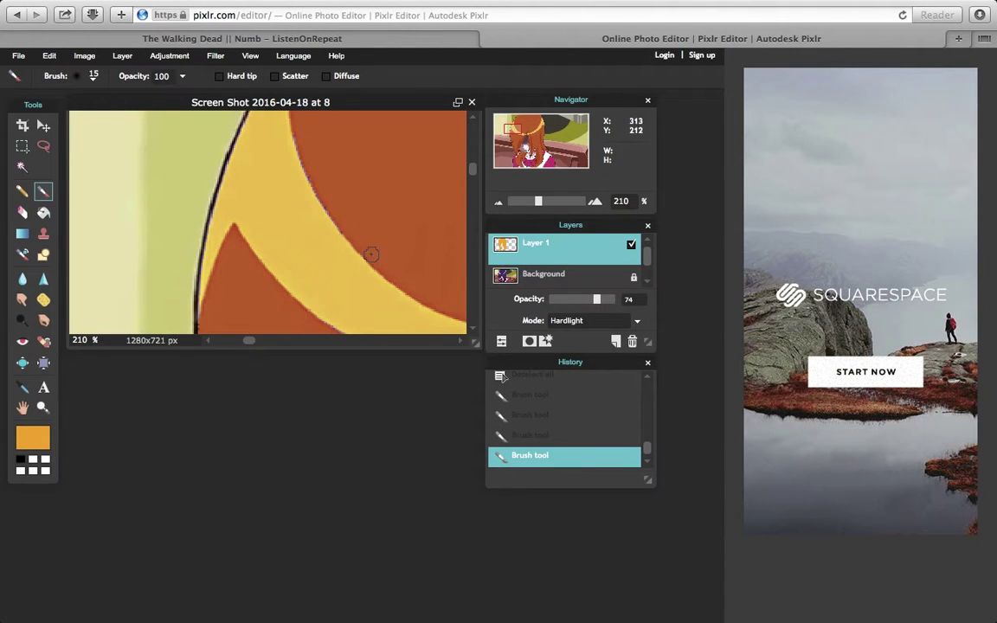
# - Paint over the purple edge pixels along the highlight band from the left curve past the parting to the right side
pyautogui.moveTo(253, 345); pyautogui.dragTo(276, 343)
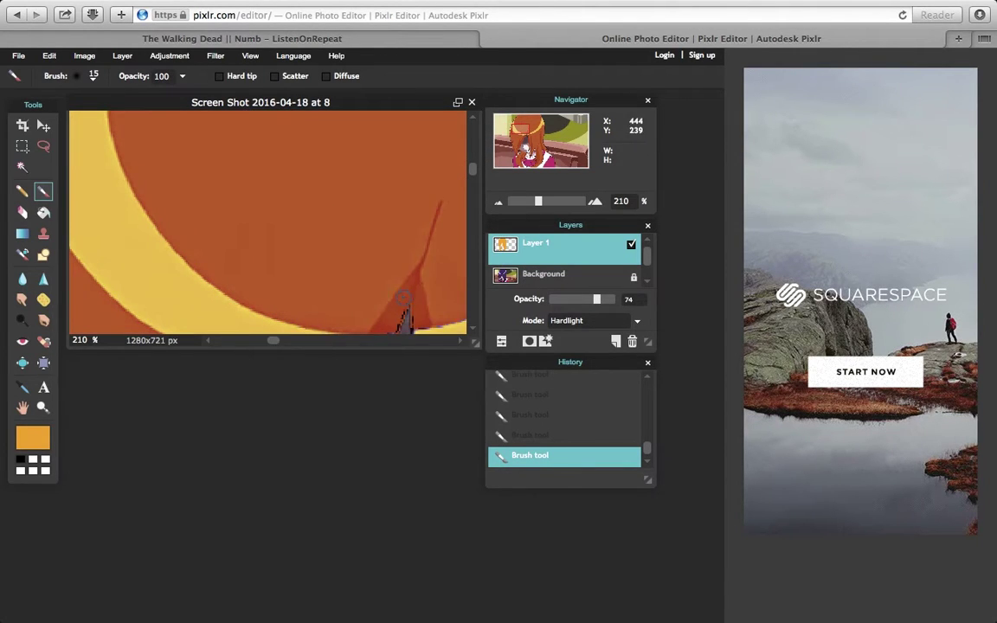
pyautogui.moveTo(271, 340); pyautogui.dragTo(297, 342)
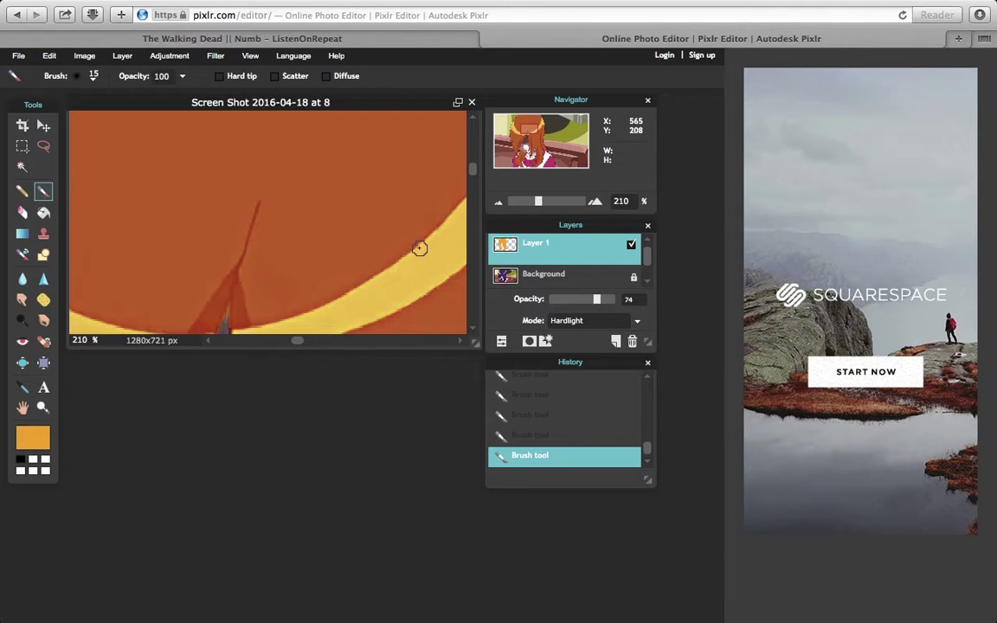
pyautogui.moveTo(299, 344); pyautogui.dragTo(323, 338)
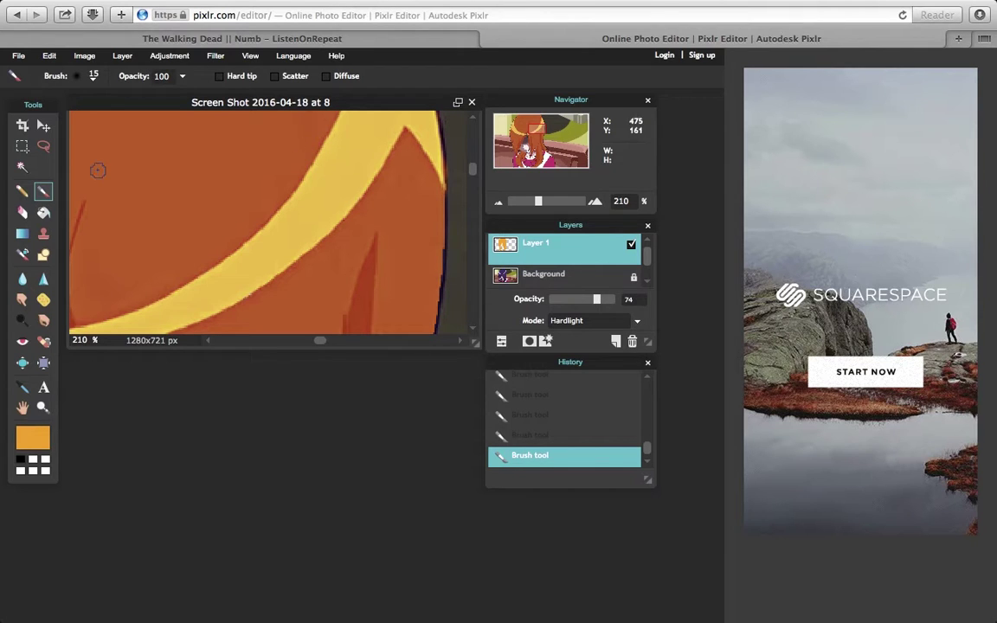
# - Erase stray paint on Layer 1 with the Eraser set to the soft size 15 brush
pyautogui.click(23, 213)
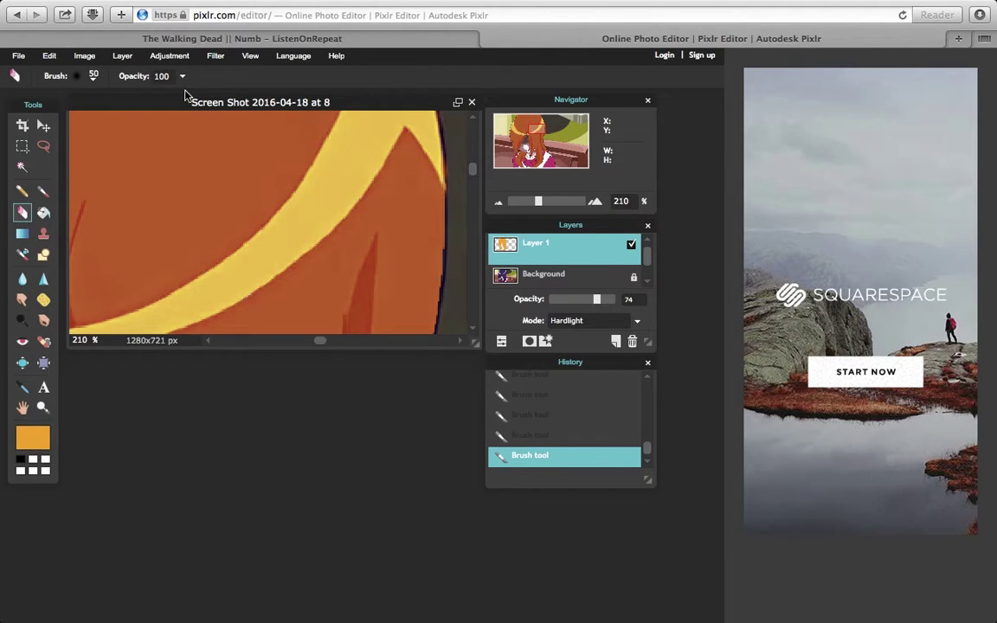
pyautogui.click(93, 79)
pyautogui.click(108, 153)
# - Brush orange over the hair's right outer edge and the purple pixels along the highlight's lower edge
pyautogui.click(43, 190)
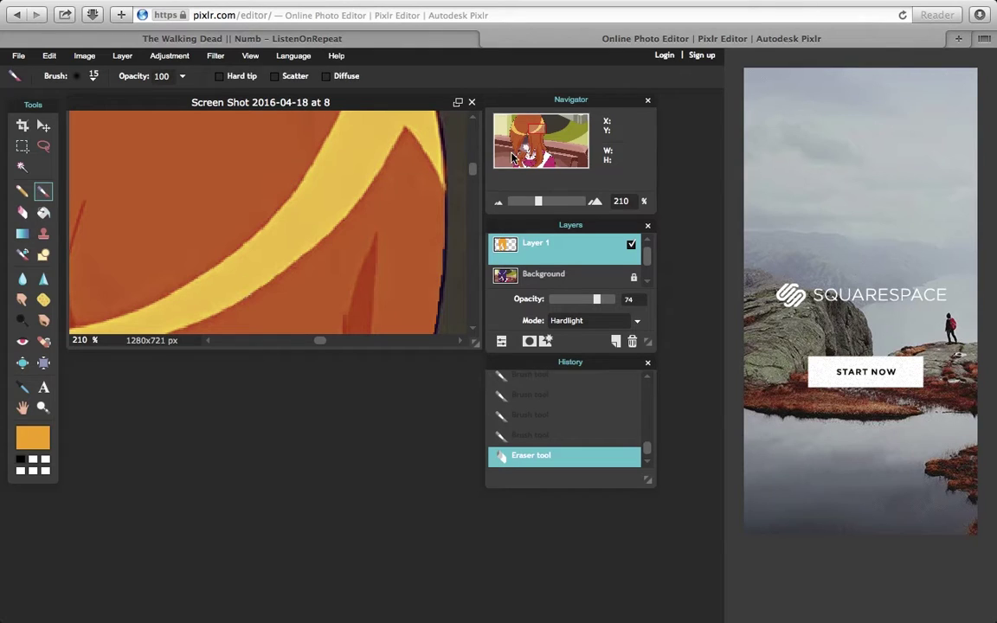
pyautogui.moveTo(477, 169); pyautogui.dragTo(472, 191)
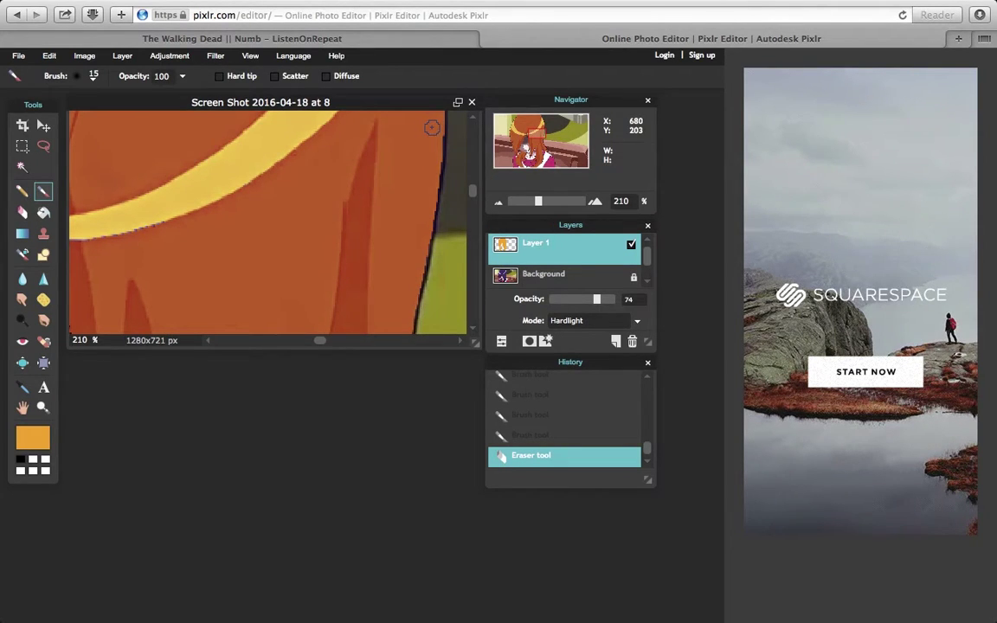
pyautogui.moveTo(435, 129)
pyautogui.mouseDown()
pyautogui.moveTo(433, 190)
pyautogui.moveTo(406, 213)
pyautogui.mouseUp()
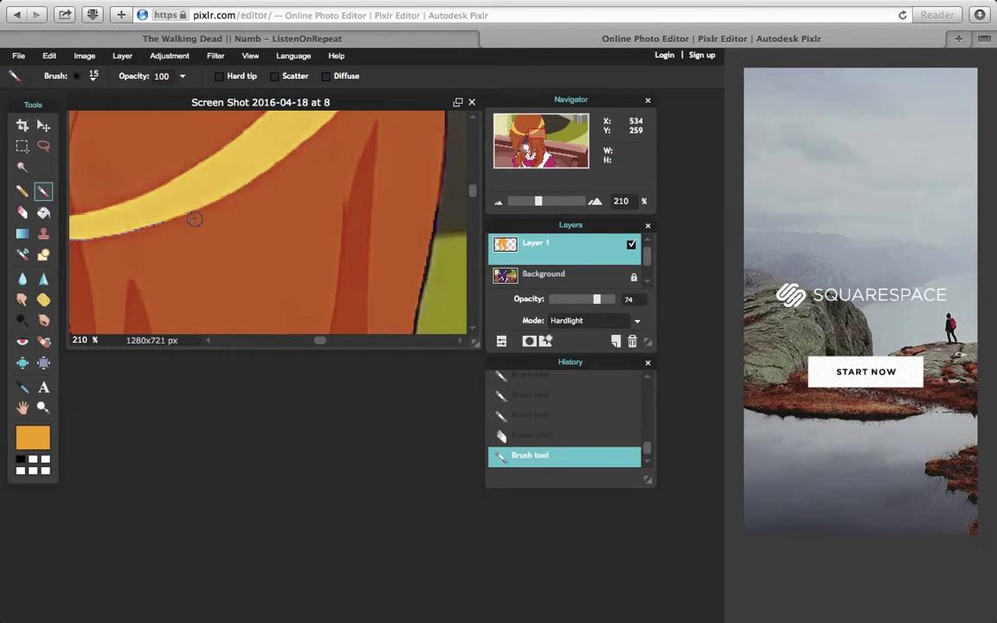
pyautogui.moveTo(87, 246); pyautogui.dragTo(212, 201)
pyautogui.moveTo(422, 243); pyautogui.dragTo(413, 349)
# - Erase stray orange beyond the hair's right outer edge and brush orange along both sides of the dark gap below the parting
pyautogui.click(24, 217)
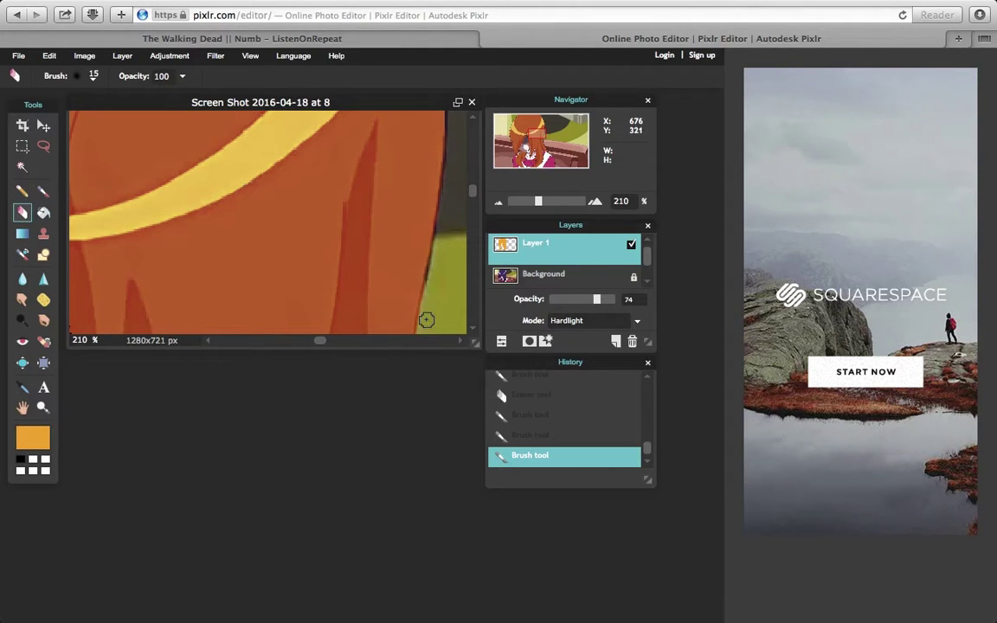
pyautogui.moveTo(427, 320); pyautogui.dragTo(424, 327)
pyautogui.click(43, 195)
pyautogui.moveTo(322, 342); pyautogui.dragTo(298, 337)
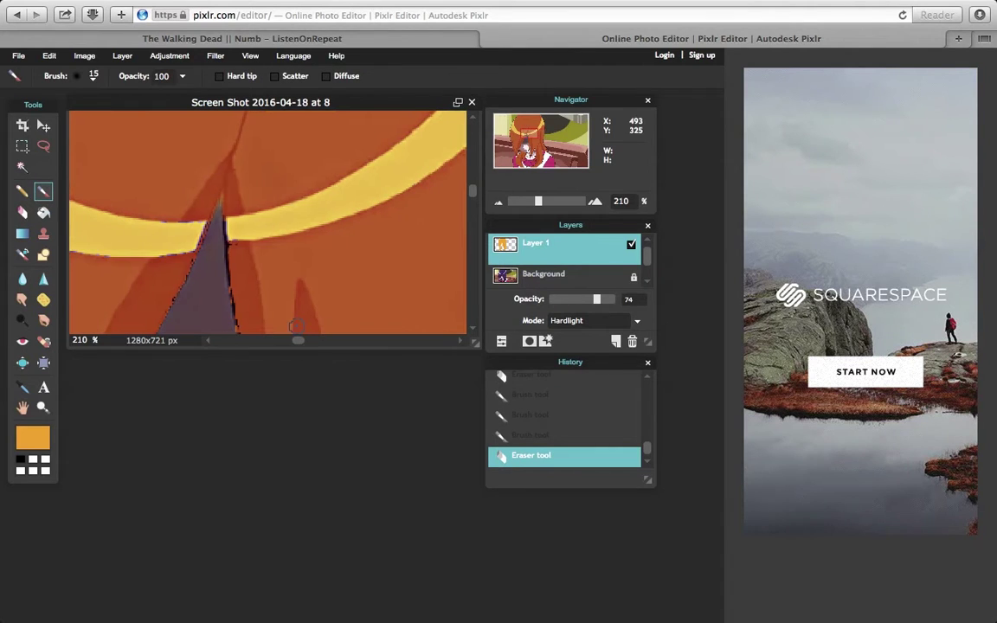
pyautogui.moveTo(229, 221); pyautogui.dragTo(237, 258)
pyautogui.moveTo(235, 278); pyautogui.dragTo(240, 284)
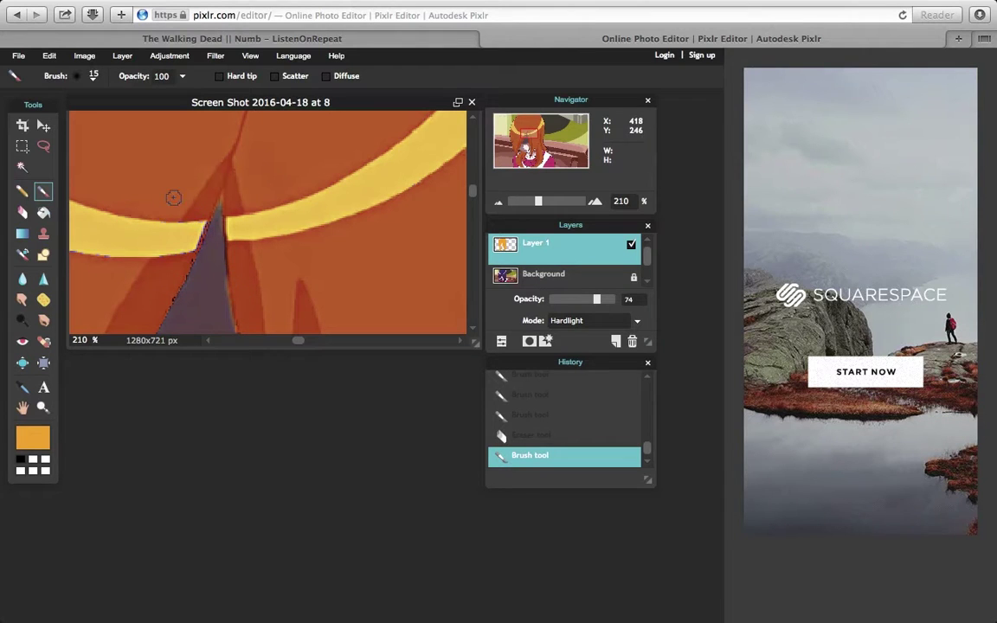
pyautogui.moveTo(182, 267); pyautogui.dragTo(161, 320)
pyautogui.moveTo(204, 228)
pyautogui.mouseDown()
pyautogui.moveTo(176, 298)
pyautogui.moveTo(228, 276)
pyautogui.moveTo(241, 335)
pyautogui.mouseUp()
# - Set the Eraser to size 9 and erase the stray orange inside the dark gap below the parting
pyautogui.click(20, 213)
pyautogui.click(93, 77)
pyautogui.click(258, 403)
pyautogui.moveTo(220, 213)
pyautogui.mouseDown()
pyautogui.moveTo(233, 329)
pyautogui.moveTo(192, 277)
pyautogui.moveTo(173, 230)
pyautogui.mouseUp()
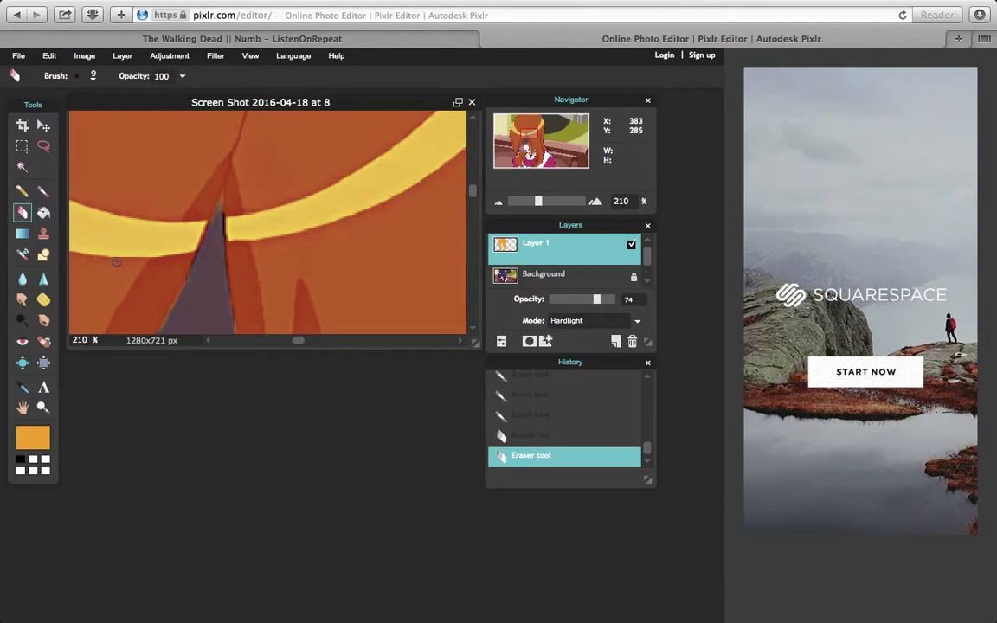
# - Brush orange along the lower edge of the highlight's left curve and down the hair's left outer edge
pyautogui.click(44, 191)
pyautogui.moveTo(233, 236)
pyautogui.mouseDown()
pyautogui.moveTo(229, 218)
pyautogui.moveTo(194, 259)
pyautogui.mouseUp()
pyautogui.moveTo(300, 341); pyautogui.dragTo(261, 341)
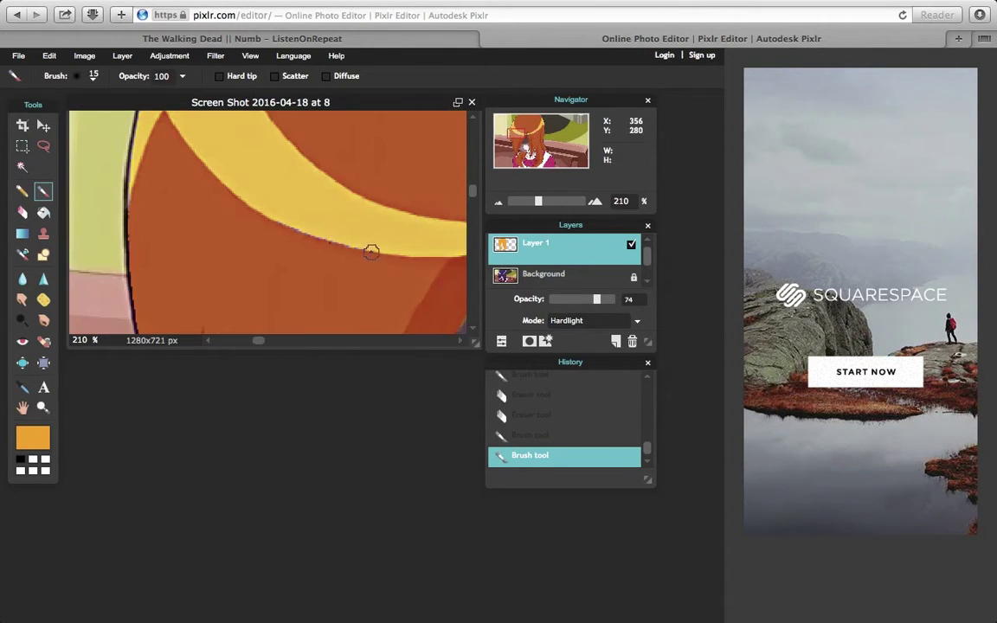
pyautogui.scroll(-5, 467, 200)
pyautogui.moveTo(169, 284)
pyautogui.mouseDown()
pyautogui.moveTo(190, 320)
pyautogui.moveTo(136, 184)
pyautogui.moveTo(185, 310)
pyautogui.mouseUp()
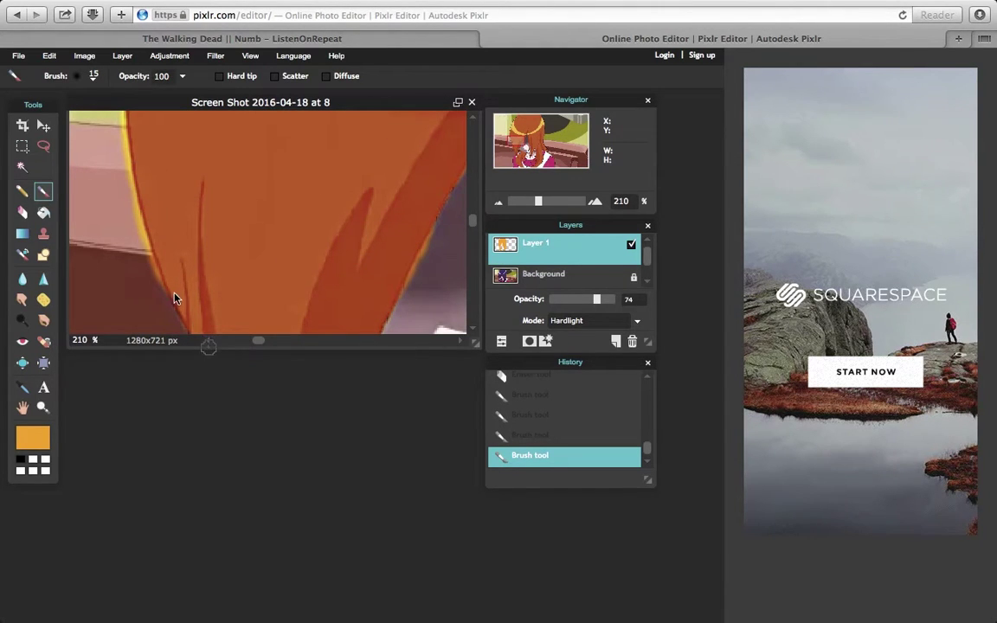
# - Erase the orange overspill outside the left hair section's outer edge and its inner edge beside the face
pyautogui.click(24, 213)
pyautogui.moveTo(122, 116); pyautogui.dragTo(151, 258)
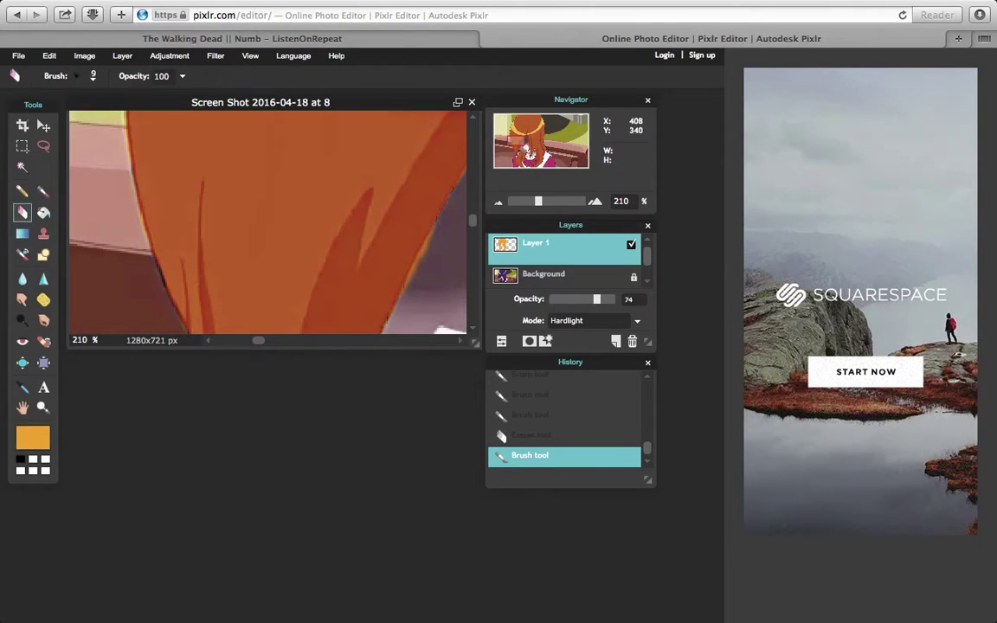
pyautogui.moveTo(407, 291)
pyautogui.mouseDown()
pyautogui.moveTo(433, 227)
pyautogui.moveTo(473, 234)
pyautogui.mouseUp()
# - Leave full-screen mode, brush orange over the dark lower edges of the left hair section, and erase the overspill
pyautogui.click(43, 192)
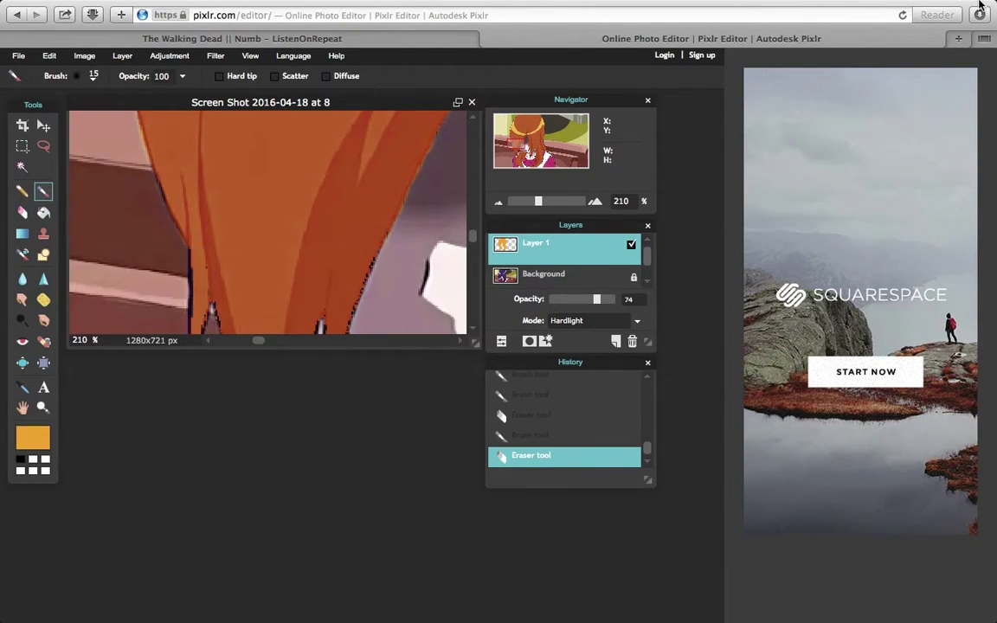
pyautogui.click(976, 8)
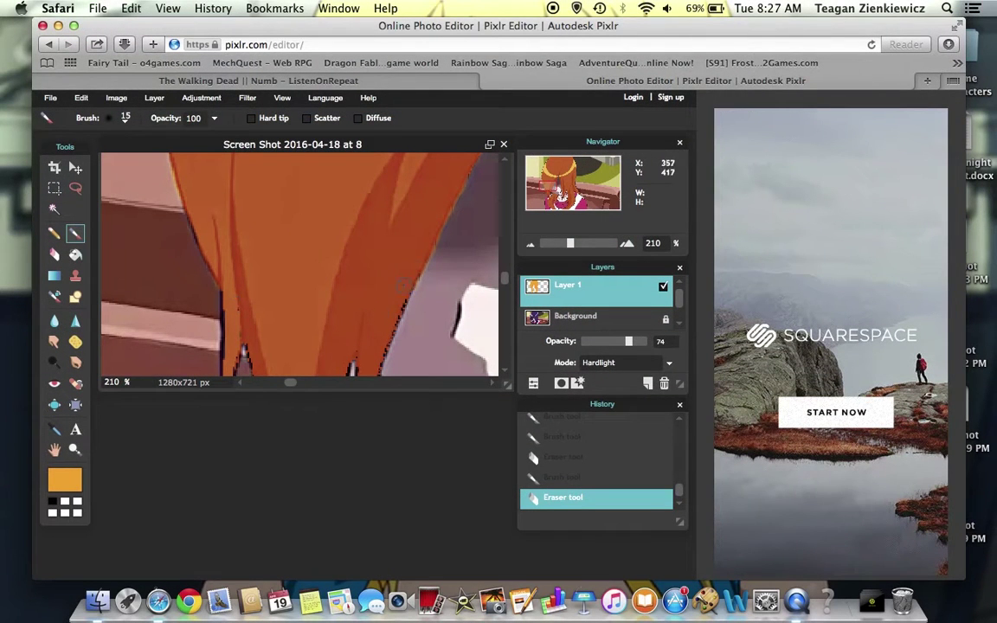
pyautogui.moveTo(225, 299)
pyautogui.mouseDown()
pyautogui.moveTo(228, 382)
pyautogui.moveTo(253, 365)
pyautogui.mouseUp()
pyautogui.press('e')
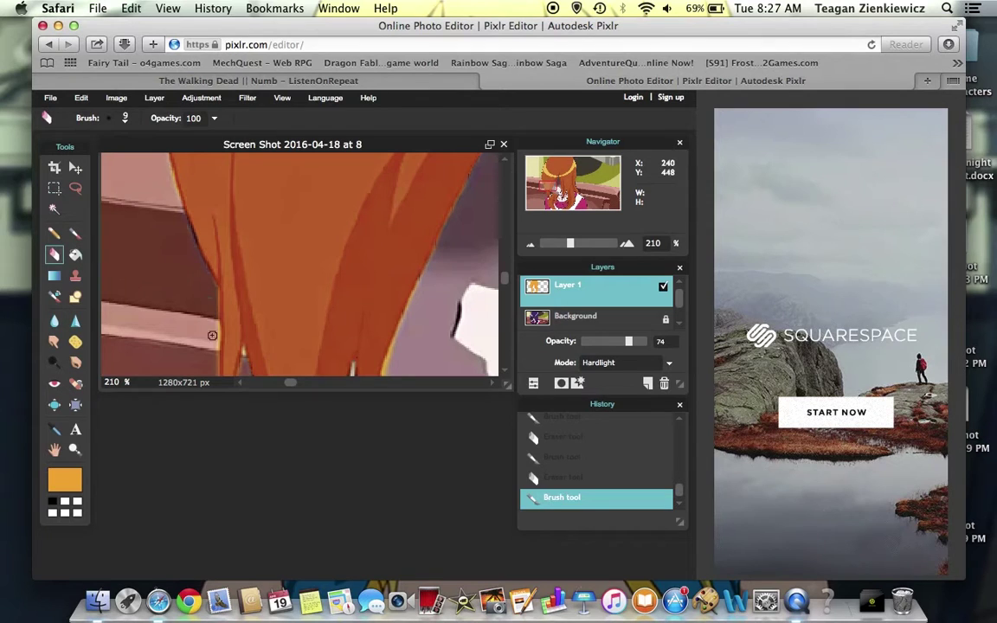
pyautogui.click(198, 353)
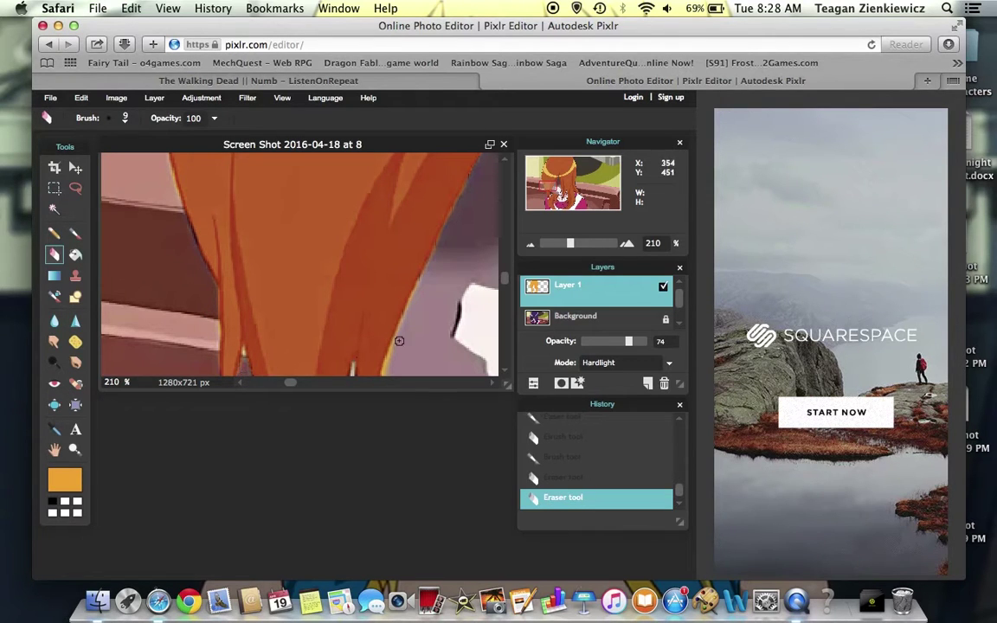
# - Brush orange over the dark edges around the narrow gaps between the locks beside the face and erase the overspill
pyautogui.click(83, 237)
pyautogui.moveTo(296, 382); pyautogui.dragTo(343, 382)
pyautogui.click(366, 334)
pyautogui.moveTo(378, 348); pyautogui.dragTo(378, 369)
pyautogui.moveTo(251, 347)
pyautogui.mouseDown()
pyautogui.moveTo(235, 278)
pyautogui.moveTo(212, 264)
pyautogui.moveTo(180, 138)
pyautogui.moveTo(223, 242)
pyautogui.moveTo(226, 368)
pyautogui.moveTo(254, 367)
pyautogui.mouseUp()
pyautogui.click(55, 254)
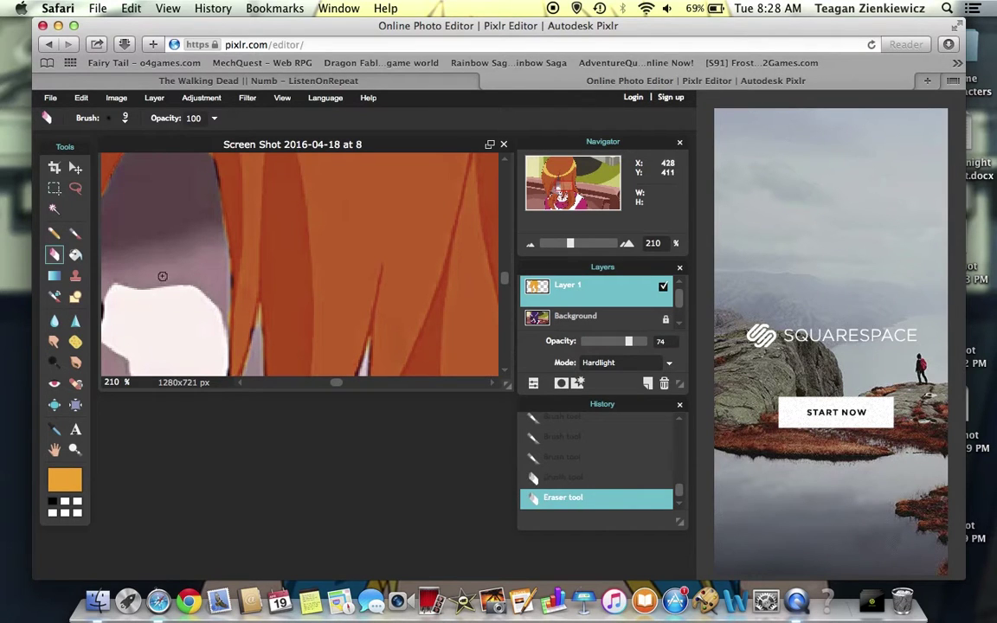
# - Brush orange down the hair edge beside the face and the flared right outer edge, erasing the overspill on the bench
pyautogui.click(76, 234)
pyautogui.moveTo(222, 169); pyautogui.dragTo(242, 339)
pyautogui.moveTo(337, 383); pyautogui.dragTo(365, 383)
pyautogui.moveTo(414, 335); pyautogui.dragTo(417, 378)
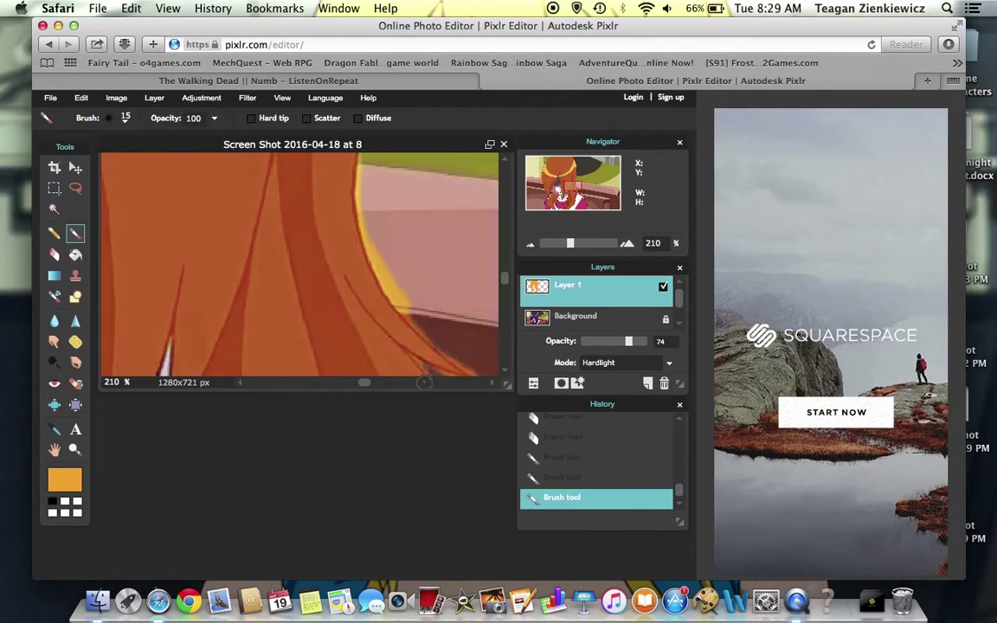
pyautogui.click(54, 254)
pyautogui.moveTo(364, 154)
pyautogui.mouseDown()
pyautogui.moveTo(357, 206)
pyautogui.moveTo(380, 271)
pyautogui.moveTo(472, 374)
pyautogui.moveTo(429, 372)
pyautogui.moveTo(409, 353)
pyautogui.mouseUp()
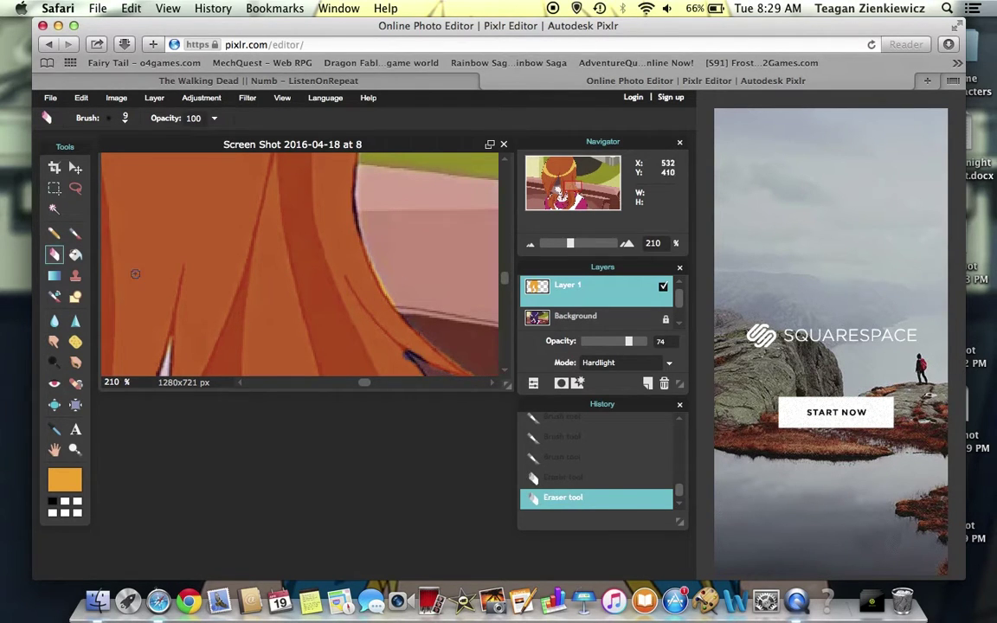
# - Set the Brush to size 9, paint the remaining dark pixels along the flared right edge, and erase the overspill
pyautogui.click(76, 232)
pyautogui.click(125, 122)
pyautogui.click(114, 184)
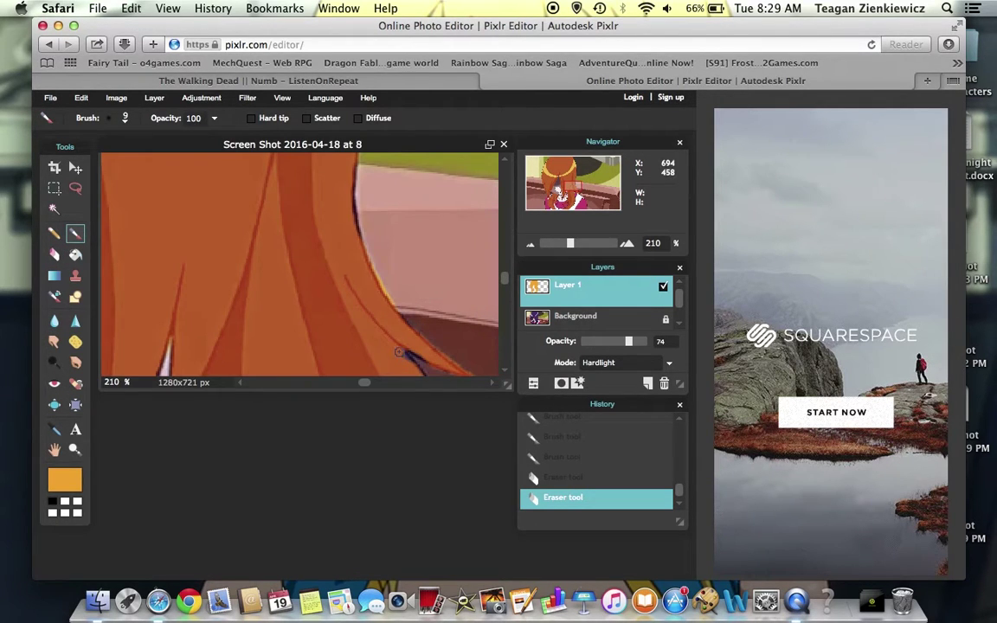
pyautogui.moveTo(378, 292); pyautogui.dragTo(396, 314)
pyautogui.moveTo(425, 356); pyautogui.dragTo(398, 341)
pyautogui.moveTo(349, 197); pyautogui.dragTo(362, 250)
pyautogui.moveTo(352, 159); pyautogui.dragTo(352, 220)
pyautogui.click(55, 255)
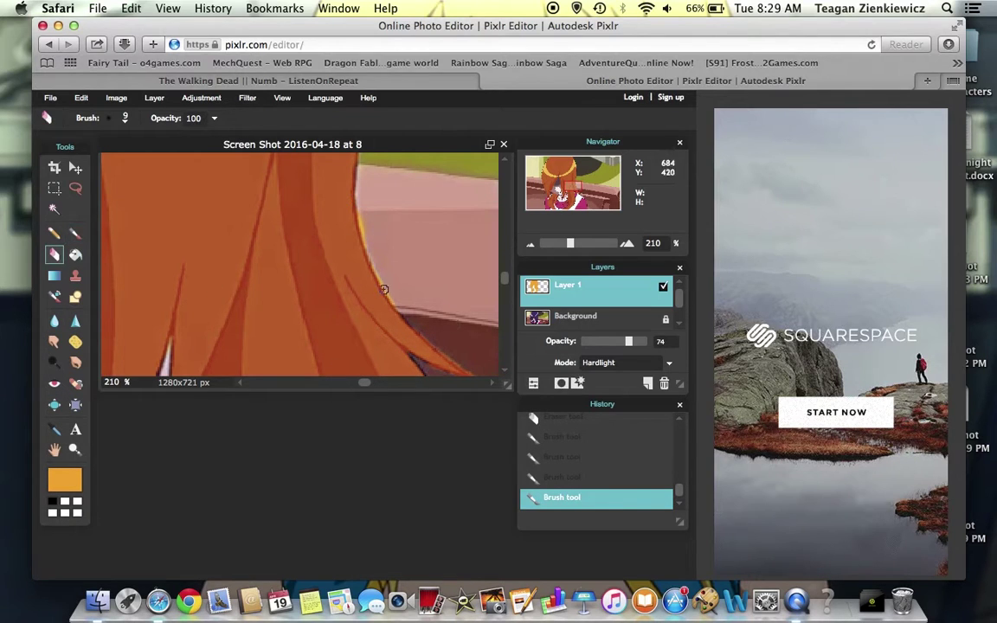
pyautogui.moveTo(373, 255); pyautogui.dragTo(359, 222)
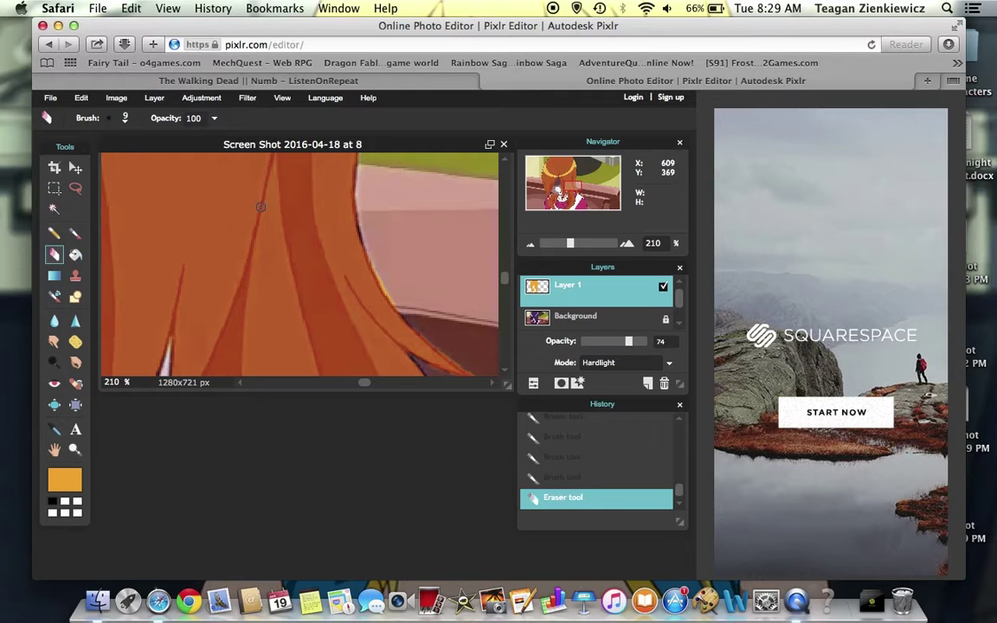
# - Brush orange over the dark edges of the lower right hair tips and the locks around them
pyautogui.click(75, 234)
pyautogui.click(356, 247)
pyautogui.moveTo(572, 184)
pyautogui.mouseDown()
pyautogui.moveTo(561, 182)
pyautogui.moveTo(573, 196)
pyautogui.mouseUp()
pyautogui.click(356, 270)
pyautogui.click(345, 257)
pyautogui.moveTo(294, 275)
pyautogui.mouseDown()
pyautogui.moveTo(427, 333)
pyautogui.moveTo(367, 241)
pyautogui.moveTo(420, 318)
pyautogui.moveTo(438, 261)
pyautogui.mouseUp()
pyautogui.click(437, 261)
pyautogui.moveTo(292, 279); pyautogui.dragTo(321, 374)
pyautogui.moveTo(141, 271)
pyautogui.mouseDown()
pyautogui.moveTo(113, 344)
pyautogui.moveTo(149, 372)
pyautogui.mouseUp()
pyautogui.moveTo(119, 251); pyautogui.dragTo(99, 322)
# - Erase the orange overspill around the lower right hair tips and neighbouring locks
pyautogui.click(55, 255)
pyautogui.moveTo(120, 286); pyautogui.dragTo(104, 355)
pyautogui.moveTo(139, 335); pyautogui.dragTo(119, 363)
pyautogui.moveTo(143, 328); pyautogui.dragTo(148, 348)
pyautogui.moveTo(298, 287)
pyautogui.mouseDown()
pyautogui.moveTo(328, 382)
pyautogui.moveTo(365, 385)
pyautogui.moveTo(332, 384)
pyautogui.mouseUp()
pyautogui.click(380, 325)
# - Brush orange along the thin pointed locks beside the chin and erase the yellow overspill on the skin
pyautogui.click(74, 234)
pyautogui.moveTo(251, 258); pyautogui.dragTo(235, 284)
pyautogui.moveTo(283, 259); pyautogui.dragTo(282, 341)
pyautogui.moveTo(352, 319)
pyautogui.mouseDown()
pyautogui.moveTo(331, 374)
pyautogui.moveTo(357, 373)
pyautogui.mouseUp()
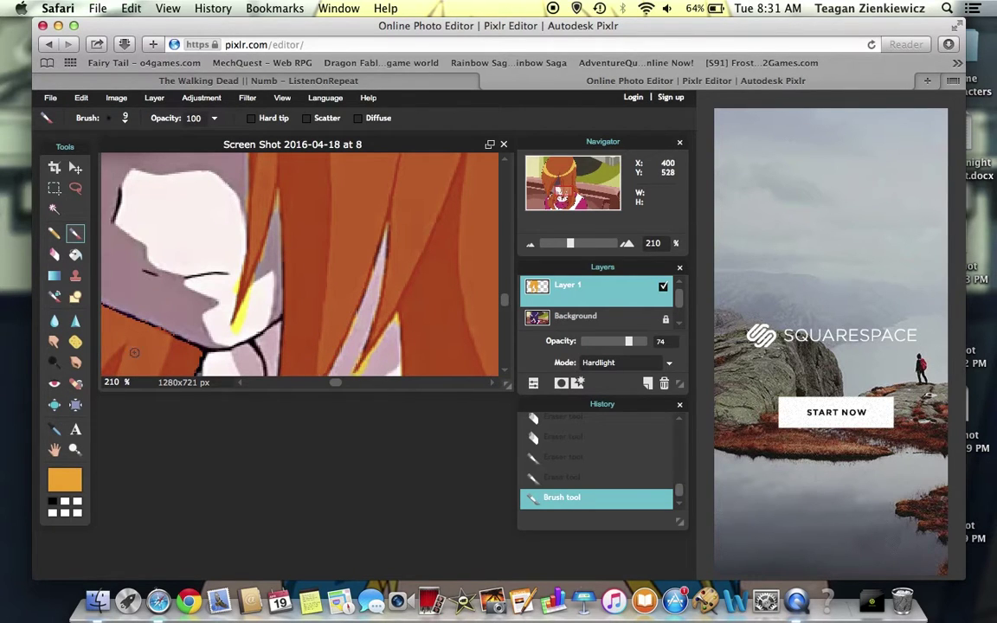
pyautogui.click(54, 253)
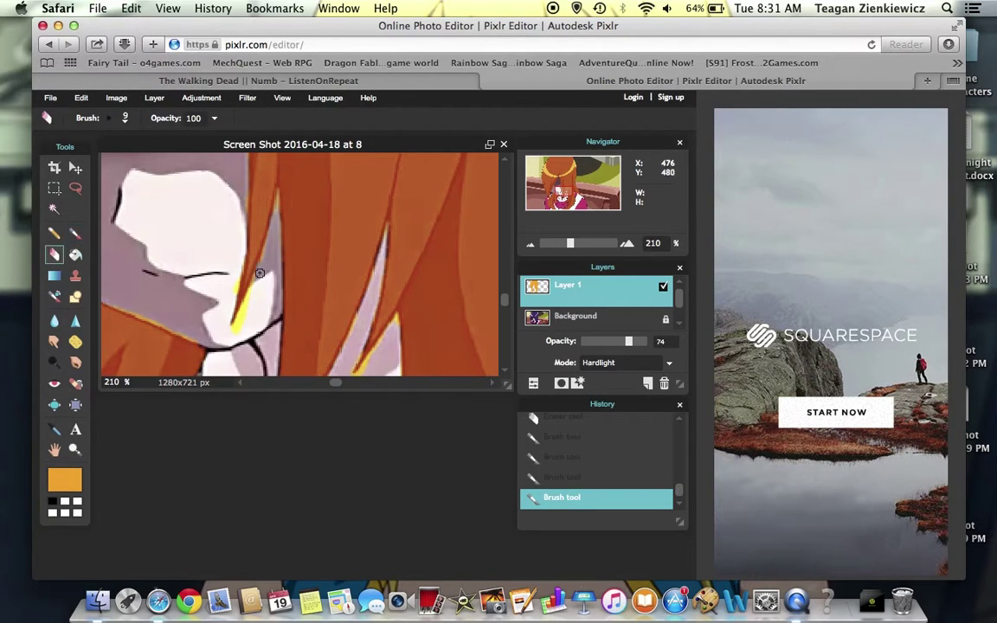
pyautogui.click(395, 336)
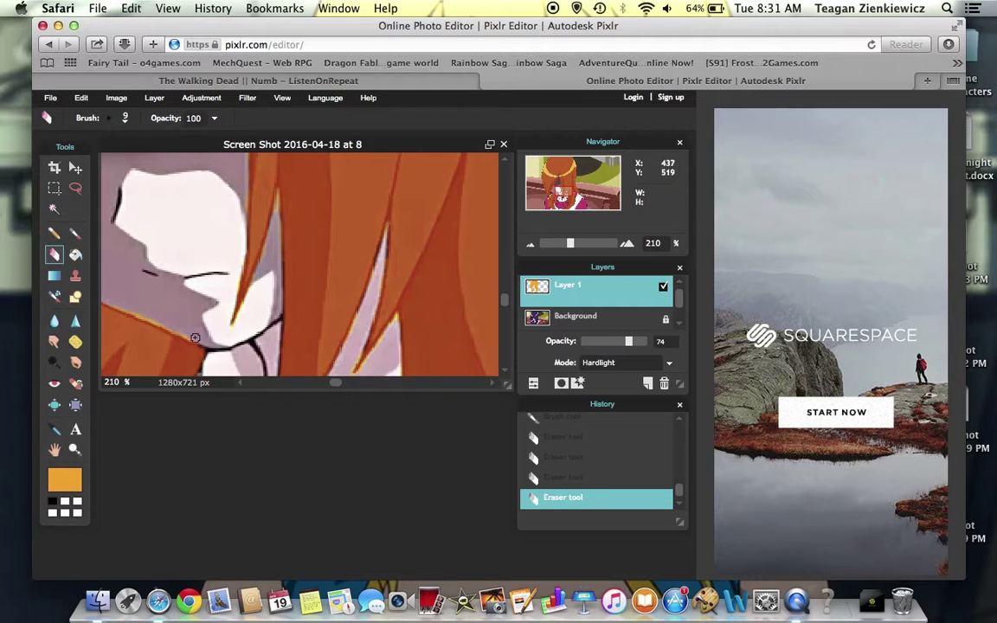
# - Brush orange over the dark edges of the locks to the left of the chin
pyautogui.click(74, 233)
pyautogui.moveTo(335, 384); pyautogui.dragTo(314, 383)
pyautogui.moveTo(163, 264); pyautogui.dragTo(163, 372)
pyautogui.moveTo(103, 327); pyautogui.dragTo(115, 373)
pyautogui.moveTo(181, 260)
pyautogui.mouseDown()
pyautogui.moveTo(192, 372)
pyautogui.moveTo(192, 334)
pyautogui.mouseUp()
pyautogui.moveTo(229, 290); pyautogui.dragTo(202, 363)
# - Erase the orange overspill around the locks to the left of the chin
pyautogui.click(53, 255)
pyautogui.moveTo(178, 250); pyautogui.dragTo(174, 318)
pyautogui.moveTo(222, 279); pyautogui.dragTo(227, 283)
# - Brush orange over the remaining dark edge of the far left locks and erase the overspill beside them
pyautogui.moveTo(504, 299)
pyautogui.mouseDown()
pyautogui.moveTo(503, 316)
pyautogui.moveTo(504, 300)
pyautogui.mouseUp()
pyautogui.moveTo(321, 383); pyautogui.dragTo(300, 384)
pyautogui.click(75, 234)
pyautogui.moveTo(224, 240)
pyautogui.mouseDown()
pyautogui.moveTo(215, 260)
pyautogui.moveTo(263, 338)
pyautogui.moveTo(235, 270)
pyautogui.moveTo(203, 261)
pyautogui.moveTo(182, 292)
pyautogui.moveTo(227, 307)
pyautogui.mouseUp()
pyautogui.click(55, 255)
pyautogui.moveTo(181, 230); pyautogui.dragTo(176, 281)
# - Brush orange along the edges of the lower left hair curl over the pink sleeve
pyautogui.click(75, 234)
pyautogui.moveTo(505, 299); pyautogui.dragTo(505, 337)
pyautogui.moveTo(481, 261)
pyautogui.mouseDown()
pyautogui.moveTo(491, 370)
pyautogui.moveTo(426, 260)
pyautogui.moveTo(413, 327)
pyautogui.moveTo(373, 347)
pyautogui.mouseUp()
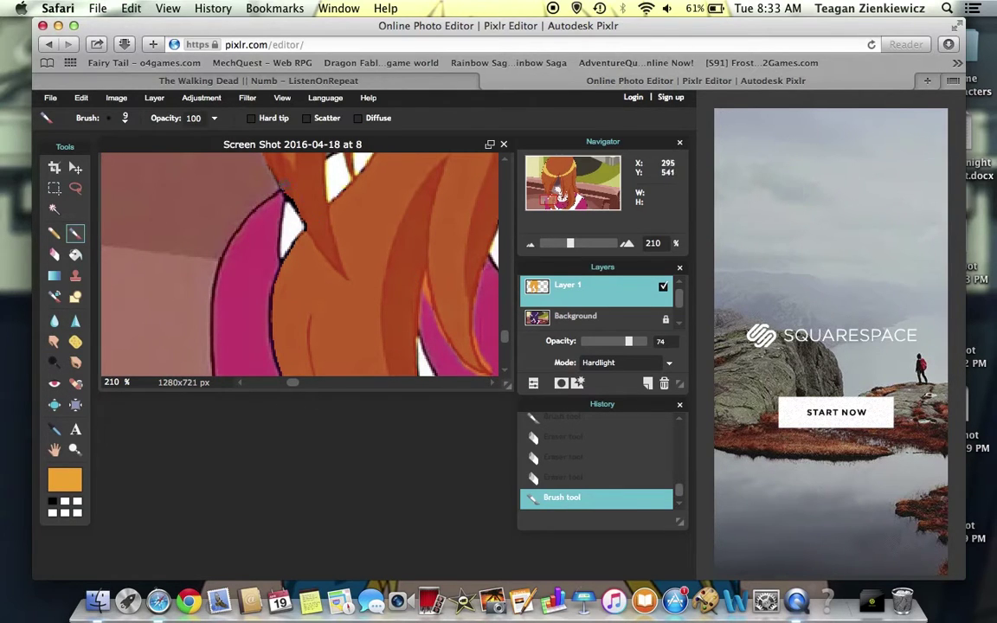
pyautogui.moveTo(298, 243)
pyautogui.mouseDown()
pyautogui.moveTo(277, 319)
pyautogui.moveTo(273, 302)
pyautogui.moveTo(281, 376)
pyautogui.mouseUp()
# - Erase the orange overspill from the white gaps and pink clothing around the lower left hair curl
pyautogui.click(55, 255)
pyautogui.moveTo(329, 167); pyautogui.dragTo(330, 199)
pyautogui.moveTo(426, 290); pyautogui.dragTo(422, 307)
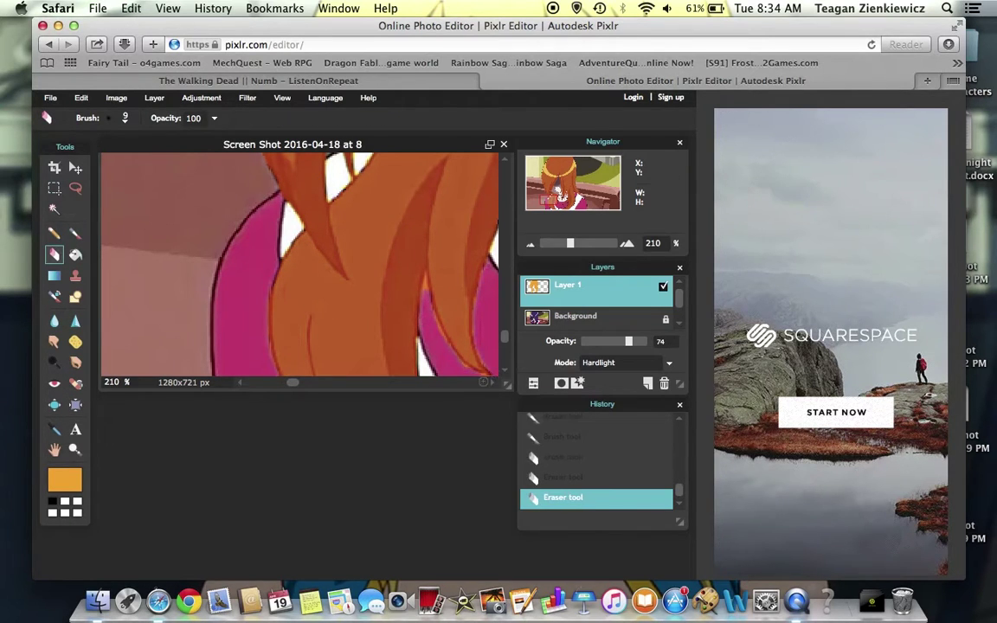
# - Brush orange along the edges of the locks hanging over the neck and erase the overspill at their tips
pyautogui.press('b')
pyautogui.hscroll(10, 357, 194)
pyautogui.moveTo(427, 161)
pyautogui.mouseDown()
pyautogui.moveTo(399, 296)
pyautogui.moveTo(321, 357)
pyautogui.moveTo(383, 362)
pyautogui.moveTo(431, 313)
pyautogui.mouseUp()
pyautogui.moveTo(264, 164)
pyautogui.mouseDown()
pyautogui.moveTo(290, 251)
pyautogui.moveTo(310, 166)
pyautogui.moveTo(350, 206)
pyautogui.mouseUp()
pyautogui.press('e')
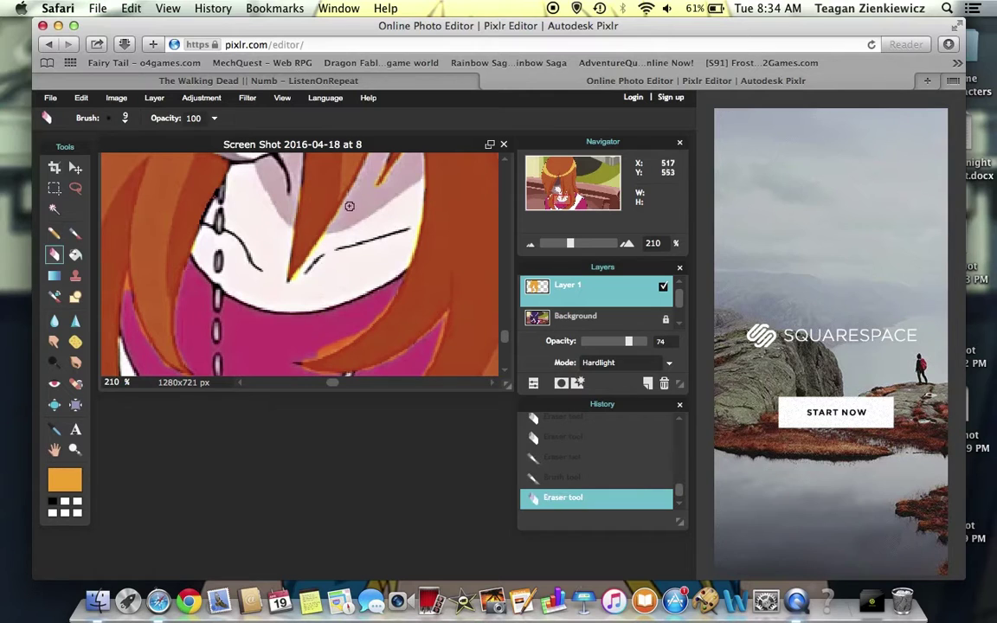
pyautogui.moveTo(319, 250); pyautogui.dragTo(289, 286)
# - Brush orange down the right hair section's outer edge against the white collar and erase the overspill
pyautogui.moveTo(376, 325)
pyautogui.mouseDown()
pyautogui.moveTo(296, 358)
pyautogui.moveTo(336, 383)
pyautogui.moveTo(361, 383)
pyautogui.mouseUp()
pyautogui.click(70, 236)
pyautogui.moveTo(406, 190)
pyautogui.mouseDown()
pyautogui.moveTo(411, 242)
pyautogui.moveTo(395, 353)
pyautogui.mouseUp()
pyautogui.click(55, 255)
pyautogui.moveTo(412, 188)
pyautogui.mouseDown()
pyautogui.moveTo(414, 289)
pyautogui.moveTo(391, 381)
pyautogui.mouseUp()
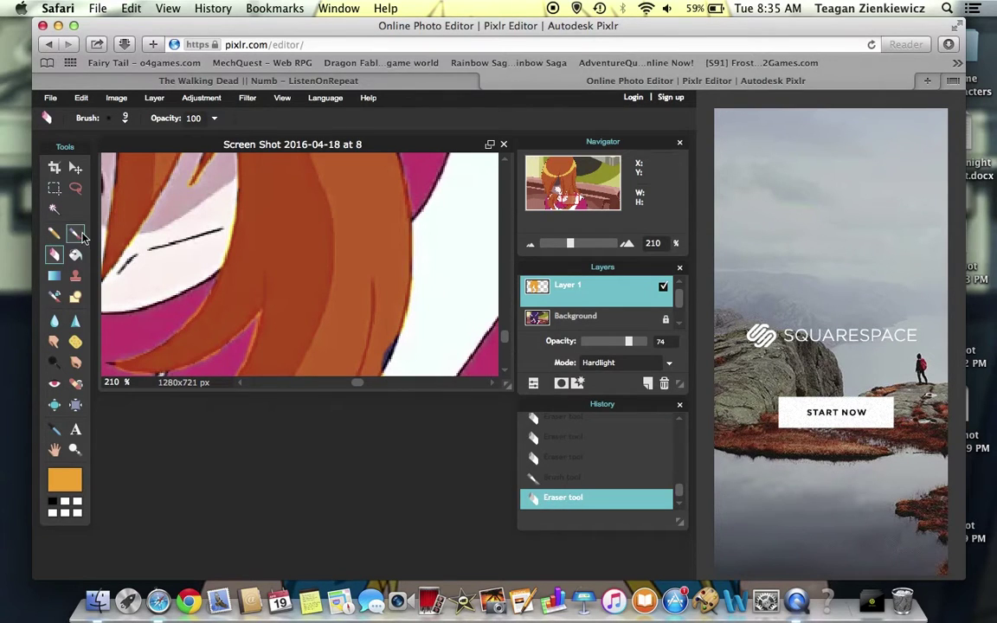
# - Brush orange around the outer and inner edges of the lower right curl and erase the overspill on the clothing
pyautogui.click(77, 233)
pyautogui.moveTo(392, 334)
pyautogui.mouseDown()
pyautogui.moveTo(382, 362)
pyautogui.moveTo(382, 351)
pyautogui.mouseUp()
pyautogui.scroll(-5, 506, 336)
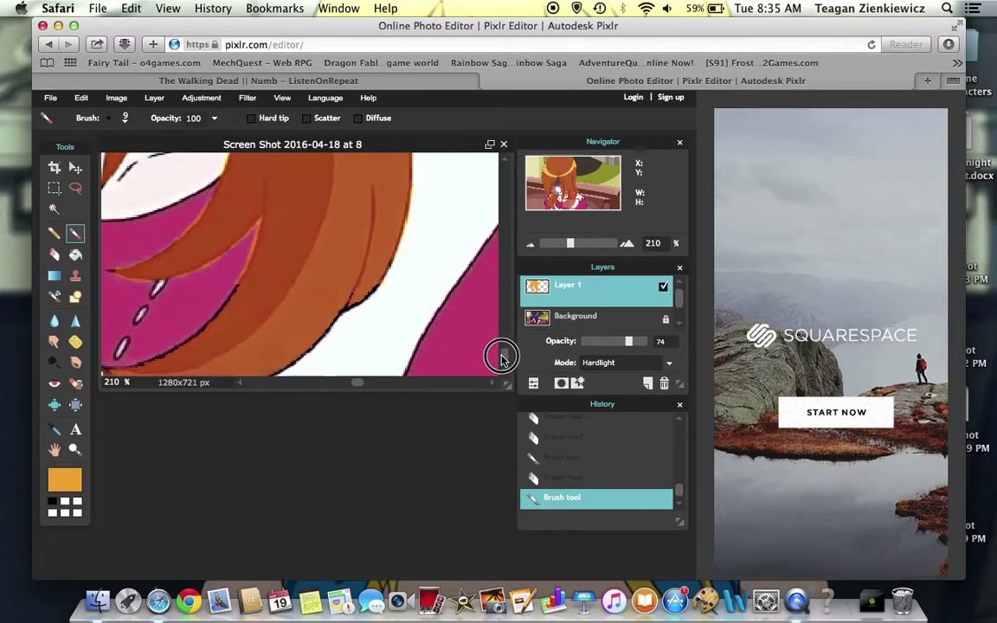
pyautogui.press('e')
pyautogui.press('b')
pyautogui.moveTo(390, 256); pyautogui.dragTo(248, 374)
pyautogui.moveTo(239, 272)
pyautogui.mouseDown()
pyautogui.moveTo(144, 355)
pyautogui.moveTo(112, 369)
pyautogui.moveTo(197, 372)
pyautogui.mouseUp()
pyautogui.press('e')
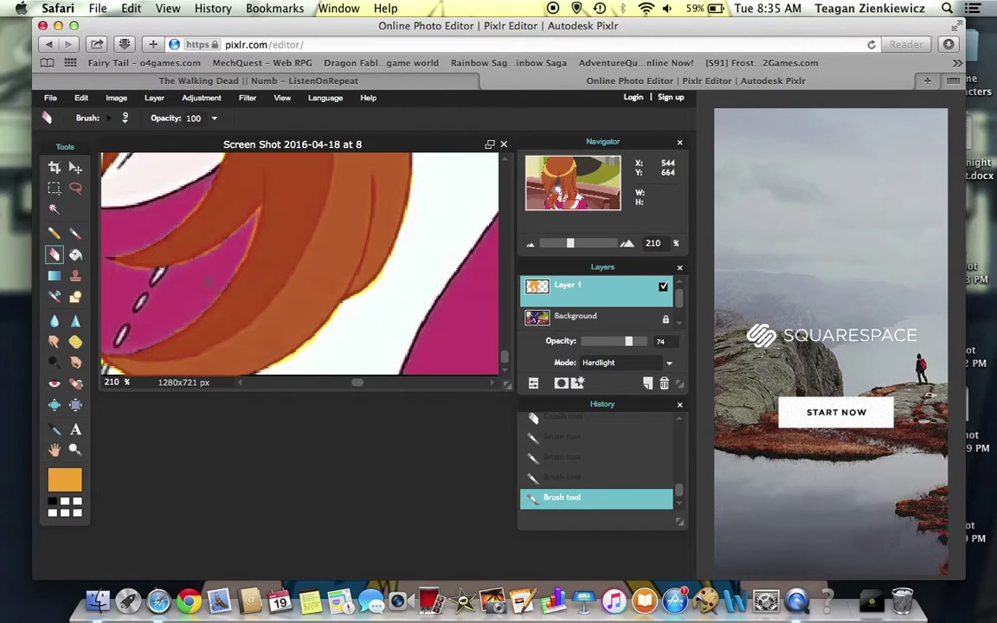
pyautogui.moveTo(364, 295)
pyautogui.mouseDown()
pyautogui.moveTo(273, 371)
pyautogui.moveTo(104, 369)
pyautogui.mouseUp()
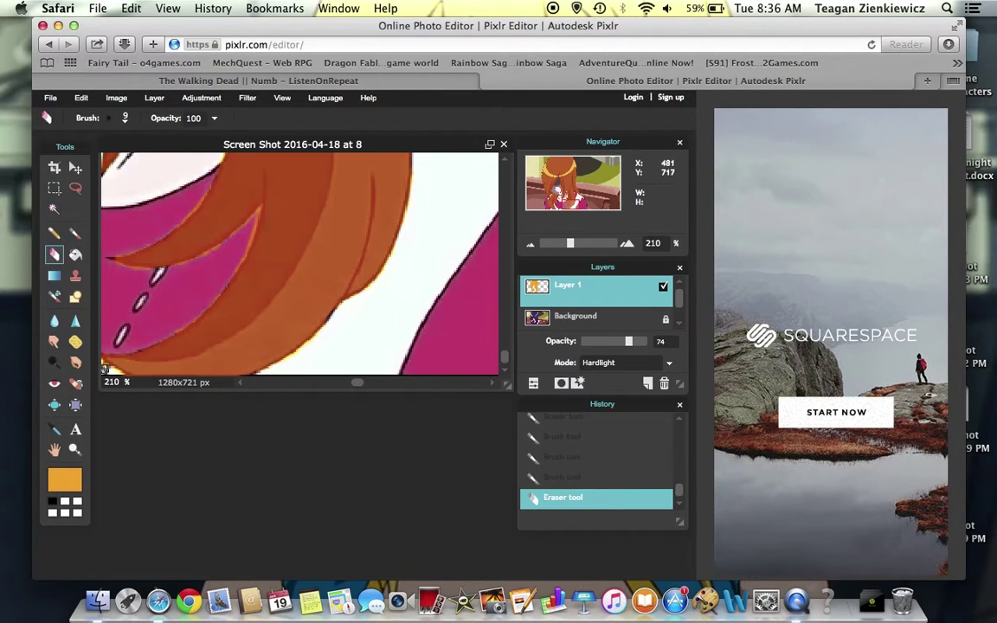
# - Brush orange along the lower left curl's edges down to the image's bottom and erase the overspill
pyautogui.click(76, 237)
pyautogui.moveTo(324, 318); pyautogui.dragTo(329, 303)
pyautogui.moveTo(360, 383); pyautogui.dragTo(308, 383)
pyautogui.moveTo(333, 267); pyautogui.dragTo(383, 377)
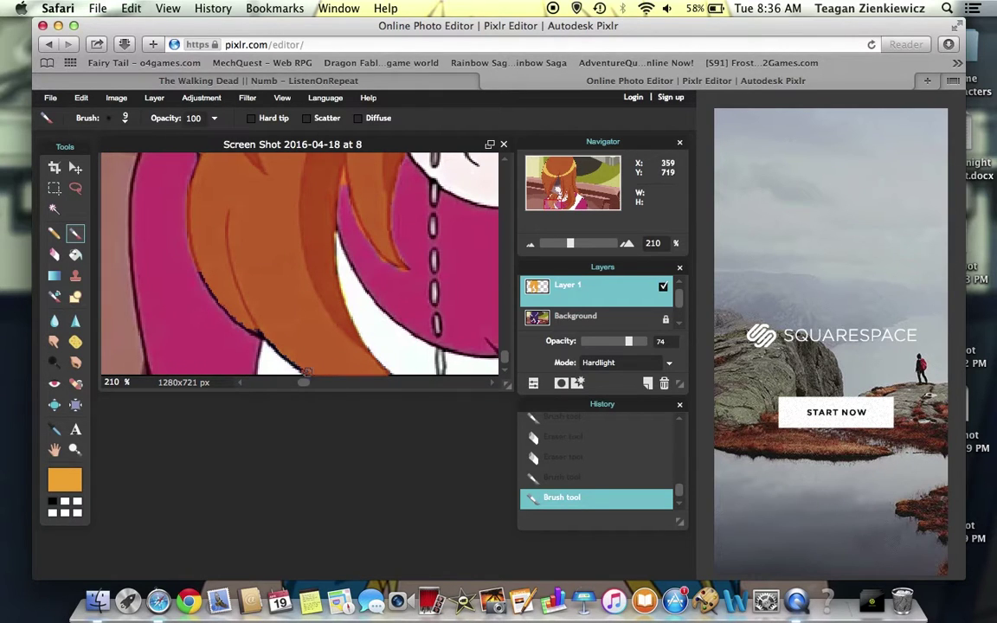
pyautogui.click(54, 254)
pyautogui.moveTo(221, 318); pyautogui.dragTo(258, 359)
# - Undo the last eraser stroke along the hair's right outer edge
pyautogui.moveTo(570, 243); pyautogui.dragTo(547, 249)
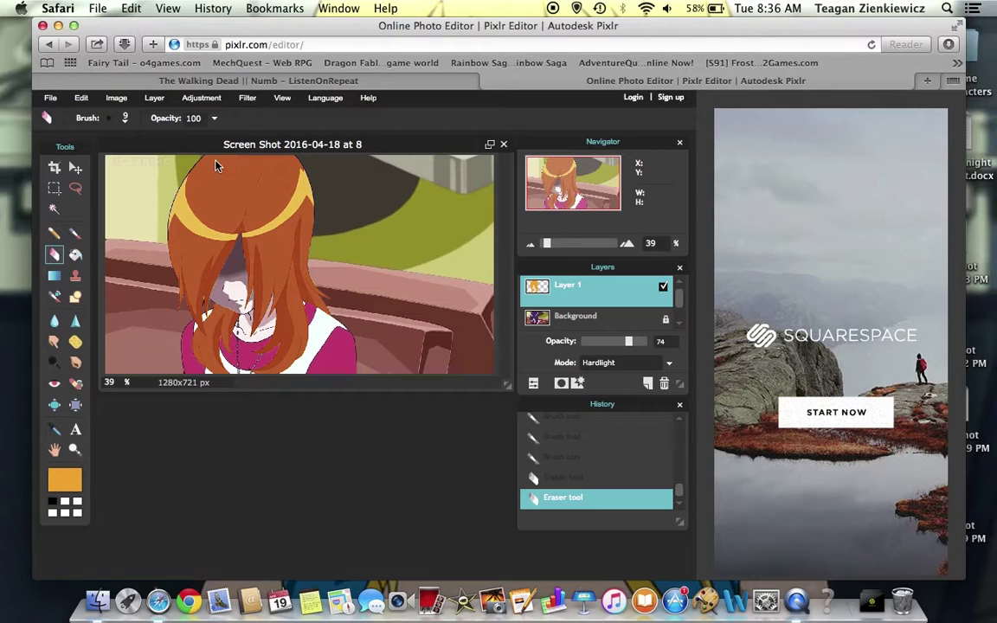
pyautogui.moveTo(553, 250); pyautogui.dragTo(572, 244)
pyautogui.moveTo(575, 184); pyautogui.dragTo(575, 177)
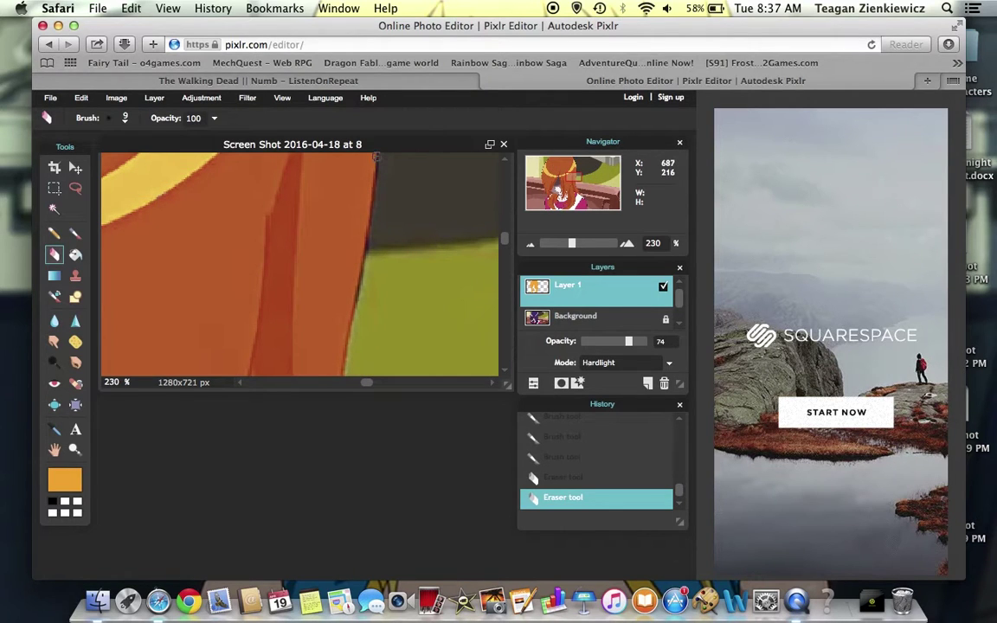
pyautogui.press('super+z')
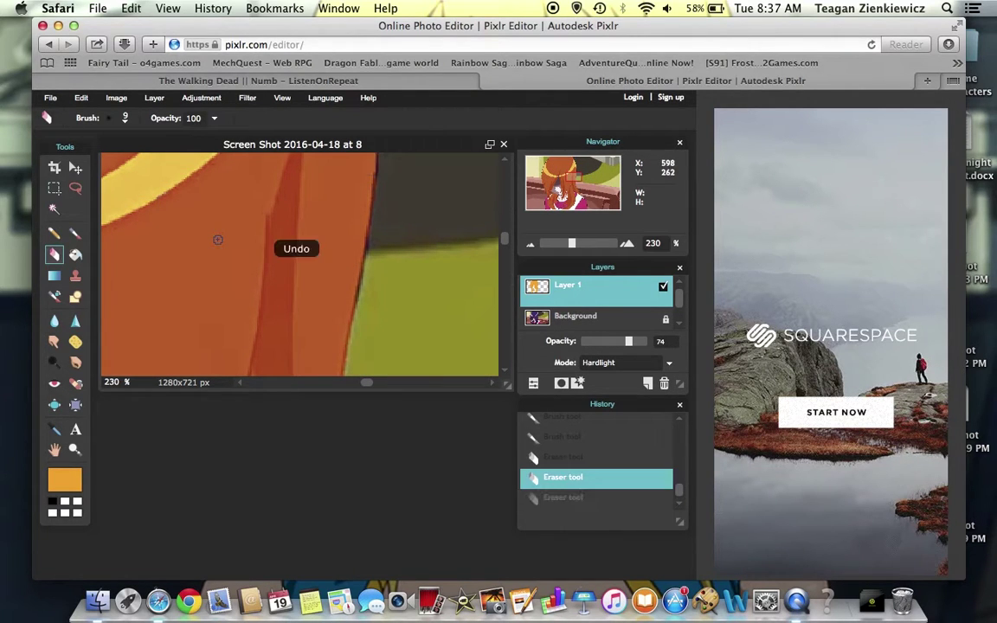
# - Brush orange over the dark outline on the hair's right outer edge up to the crown
pyautogui.press('b')
pyautogui.moveTo(335, 138); pyautogui.dragTo(311, 280)
pyautogui.moveTo(578, 180); pyautogui.dragTo(579, 168)
pyautogui.moveTo(386, 162); pyautogui.dragTo(400, 346)
pyautogui.moveTo(576, 169); pyautogui.dragTo(578, 167)
pyautogui.moveTo(302, 155)
pyautogui.mouseDown()
pyautogui.moveTo(344, 205)
pyautogui.moveTo(364, 251)
pyautogui.moveTo(335, 203)
pyautogui.mouseUp()
# - Brush orange along the outline on the upper left of the head and erase the overspill
pyautogui.moveTo(578, 163); pyautogui.dragTo(551, 162)
pyautogui.moveTo(380, 157)
pyautogui.mouseDown()
pyautogui.moveTo(238, 338)
pyautogui.moveTo(219, 389)
pyautogui.mouseUp()
pyautogui.click(54, 254)
pyautogui.moveTo(361, 153); pyautogui.dragTo(350, 178)
# - Brush orange down the left outer outline past the highlight and erase the overspill on the background
pyautogui.click(75, 234)
pyautogui.moveTo(503, 171); pyautogui.dragTo(495, 198)
pyautogui.moveTo(230, 160)
pyautogui.mouseDown()
pyautogui.moveTo(192, 195)
pyautogui.moveTo(161, 346)
pyautogui.moveTo(166, 364)
pyautogui.moveTo(165, 259)
pyautogui.mouseUp()
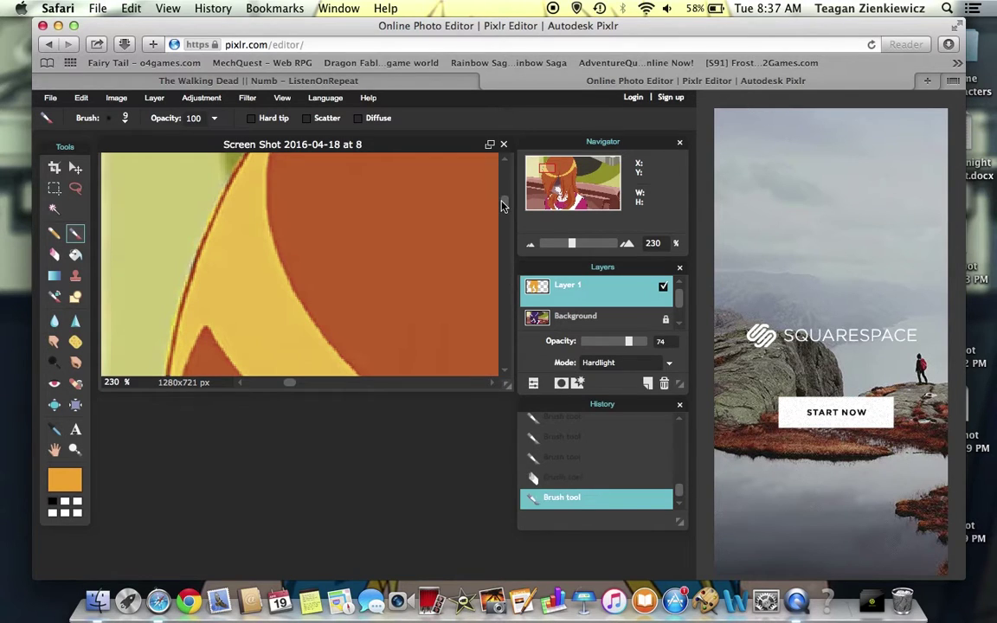
pyautogui.moveTo(505, 206); pyautogui.dragTo(505, 232)
pyautogui.moveTo(168, 235); pyautogui.dragTo(165, 363)
pyautogui.click(55, 255)
pyautogui.moveTo(149, 217); pyautogui.dragTo(143, 329)
pyautogui.click(75, 233)
pyautogui.hscroll(5, 389, 173)
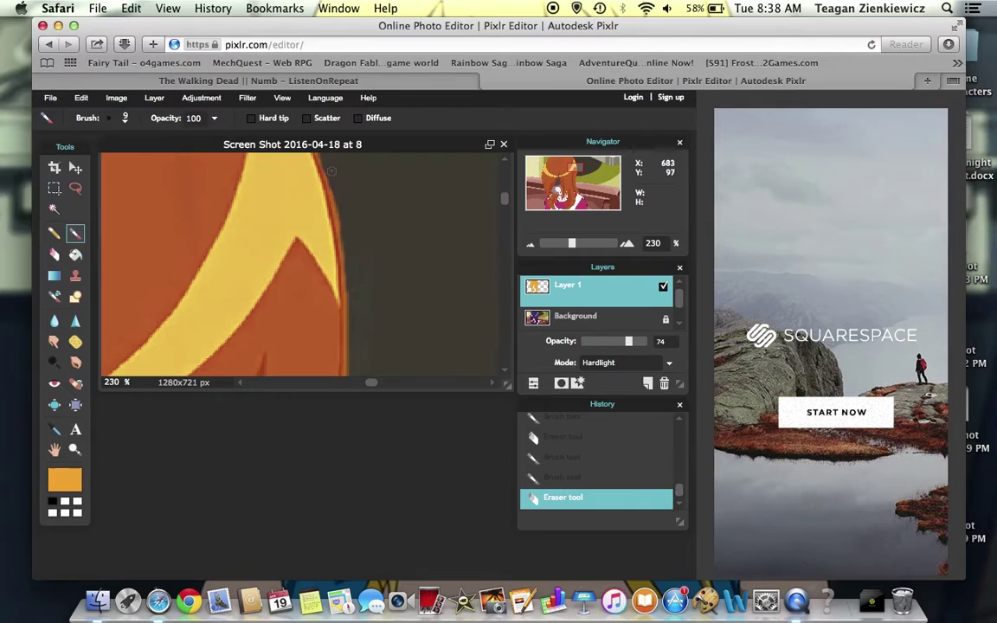
pyautogui.click(325, 160)
pyautogui.press('super+z')
# - Erase the excess orange along the right outer outline beside the highlight
pyautogui.click(55, 256)
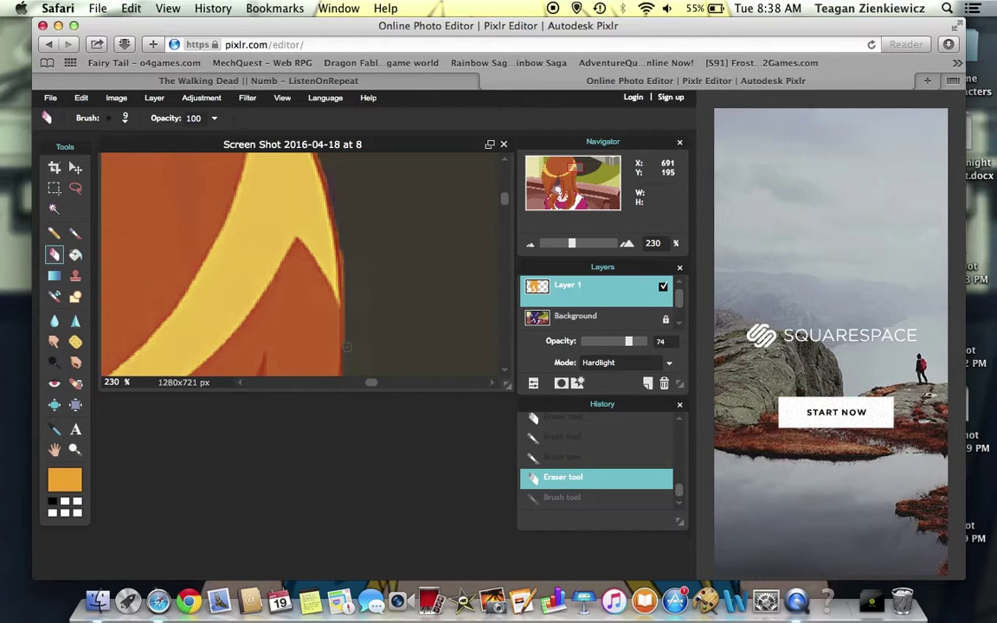
pyautogui.moveTo(346, 300); pyautogui.dragTo(308, 209)
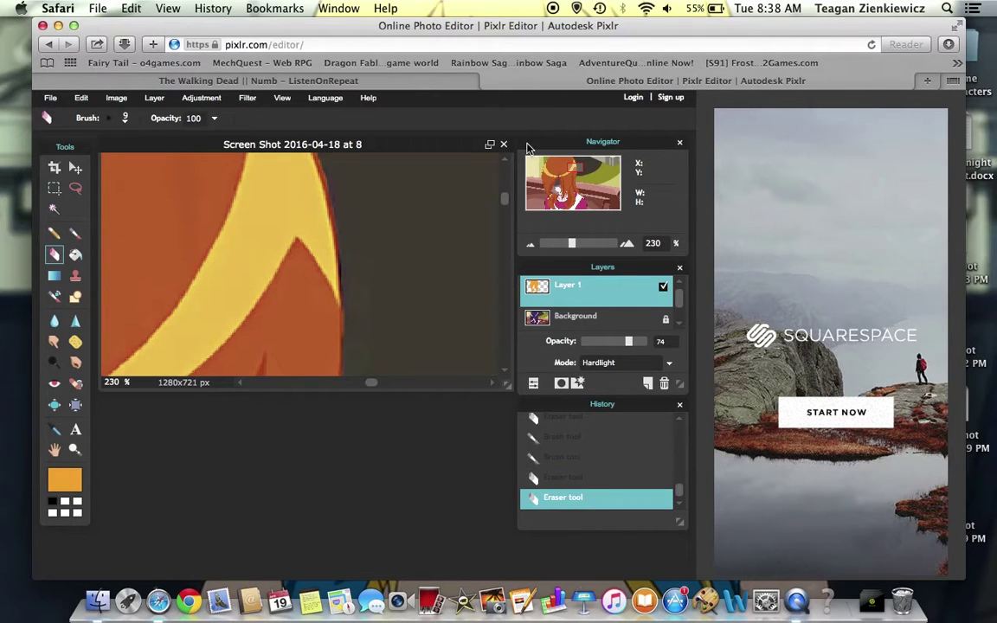
# - Brush orange along the hair's right outer edge below the highlight and undo the last erasure
pyautogui.moveTo(573, 242)
pyautogui.mouseDown()
pyautogui.moveTo(555, 243)
pyautogui.moveTo(565, 242)
pyautogui.mouseUp()
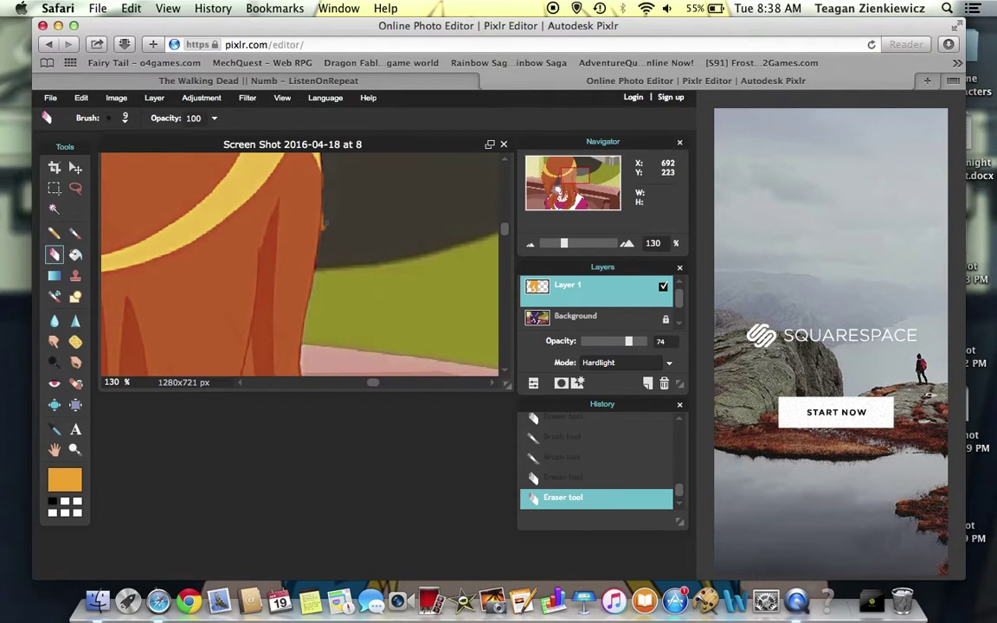
pyautogui.click(75, 237)
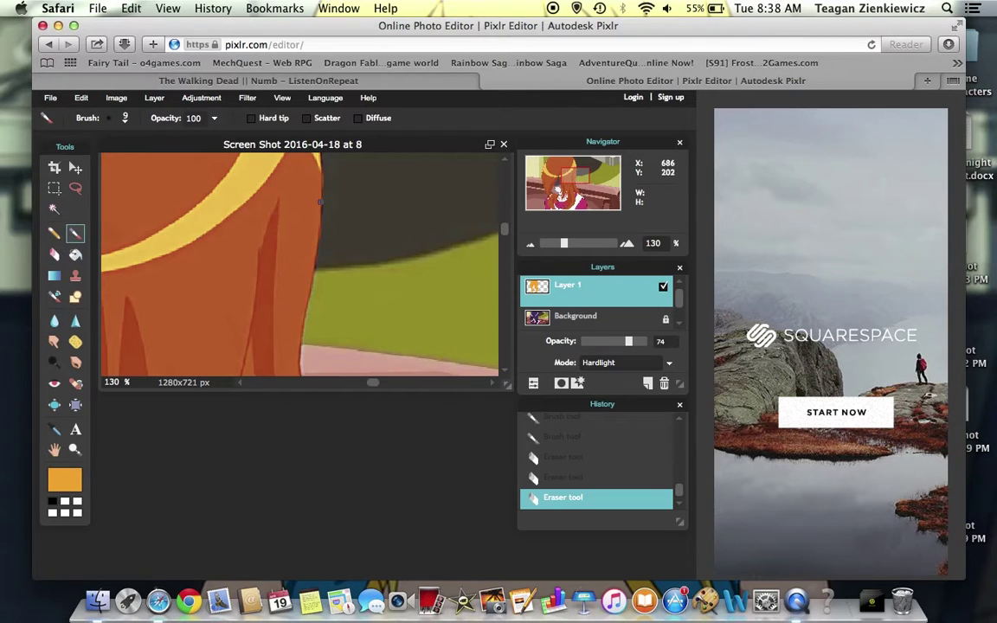
pyautogui.moveTo(317, 207); pyautogui.dragTo(315, 218)
pyautogui.moveTo(584, 177); pyautogui.dragTo(583, 171)
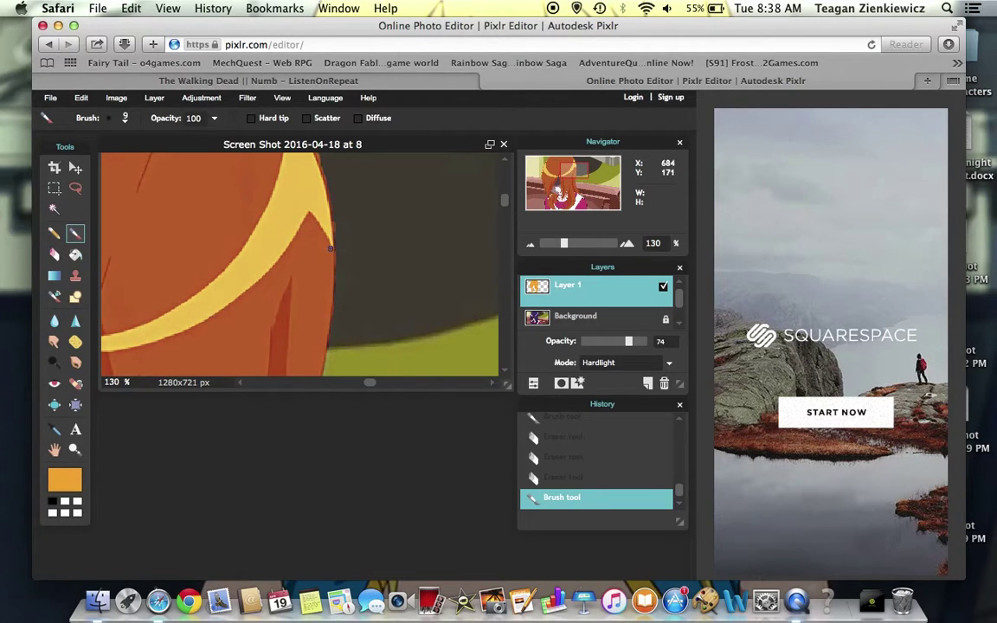
pyautogui.press('e')
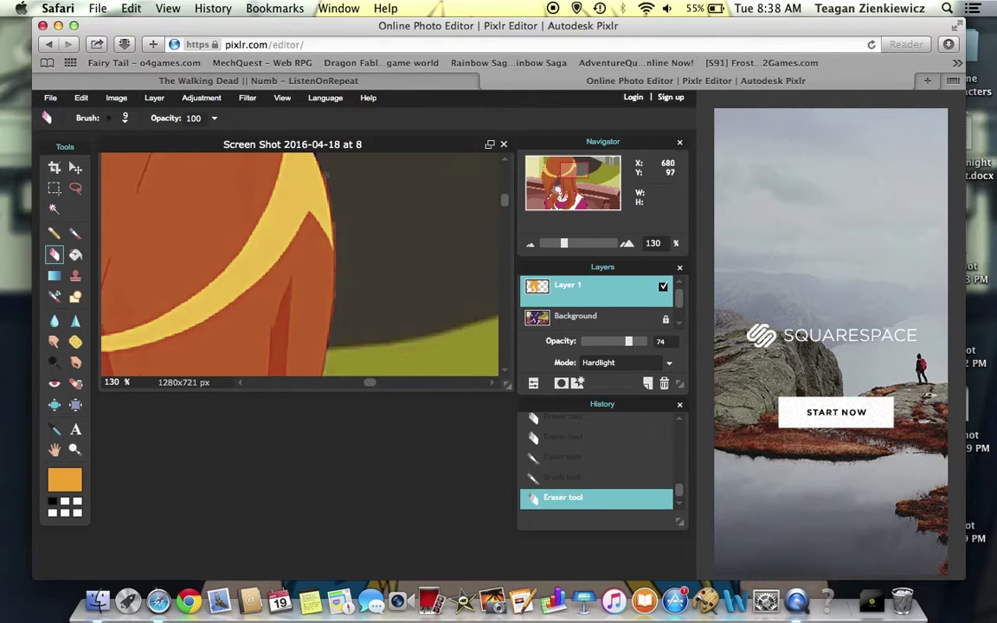
pyautogui.press('super+z')
# - Raise the opacity of Layer 1 to 100
pyautogui.click(562, 243)
pyautogui.moveTo(563, 243); pyautogui.dragTo(548, 247)
pyautogui.click(545, 244)
pyautogui.click(653, 241)
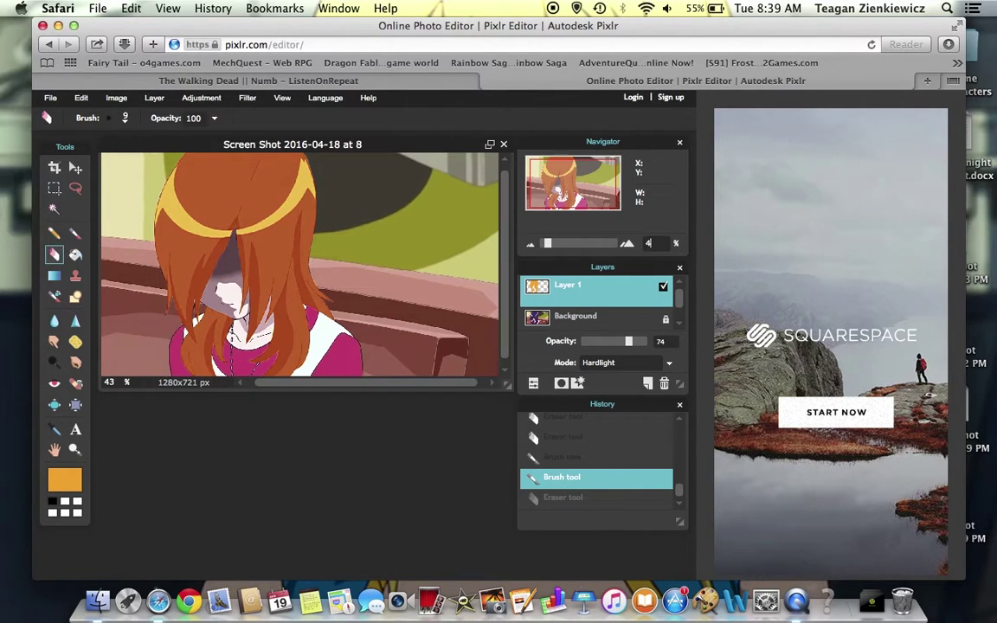
pyautogui.write('1')
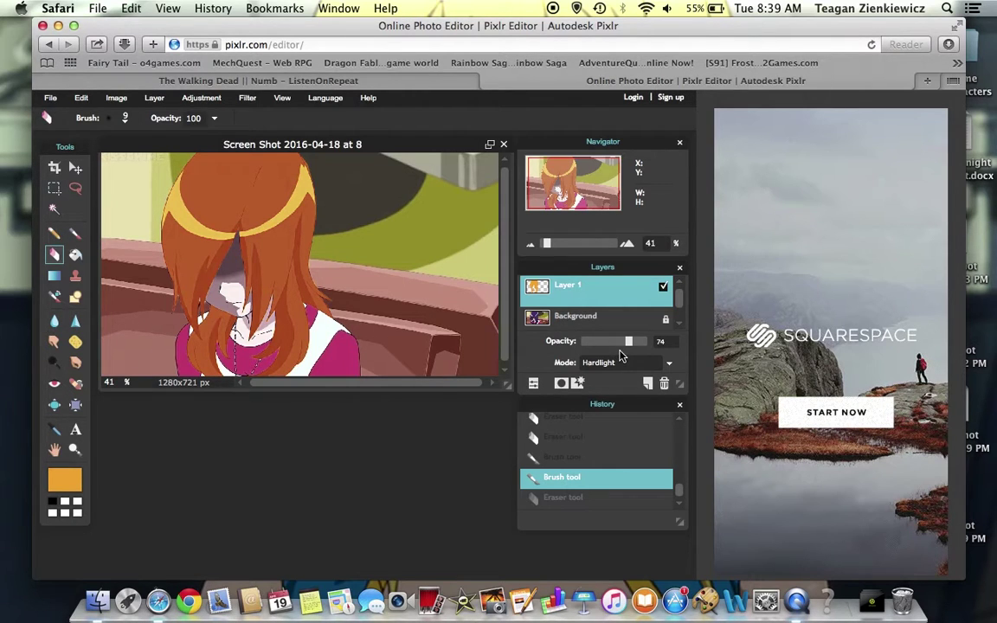
pyautogui.moveTo(630, 343); pyautogui.dragTo(679, 339)
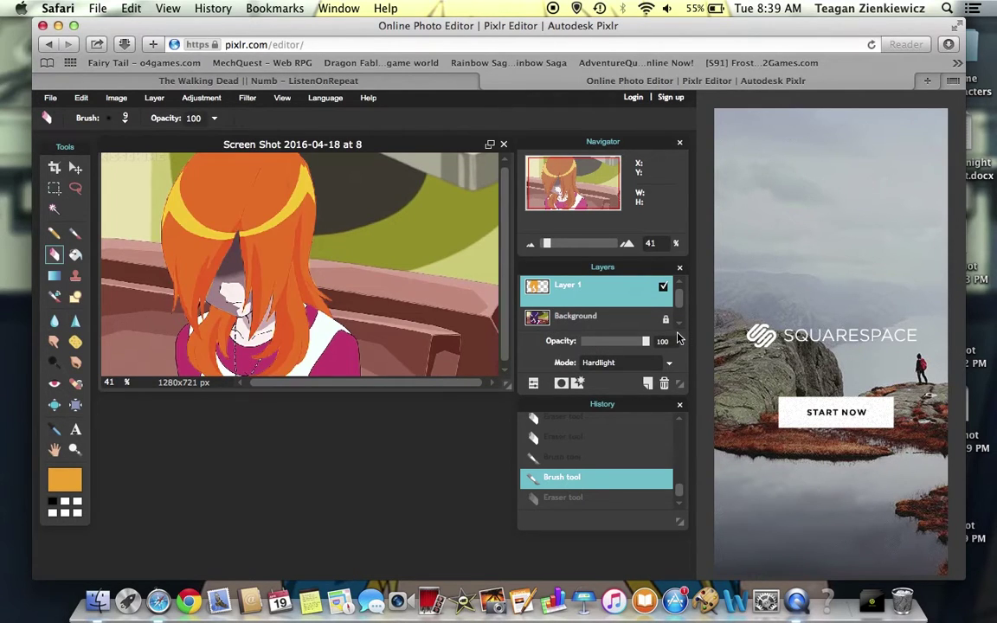
# - Turn the orange hair on Layer 1 dark brown with Hue & Saturation, strongly lowering the lightness and slightly raising the hue
pyautogui.click(208, 100)
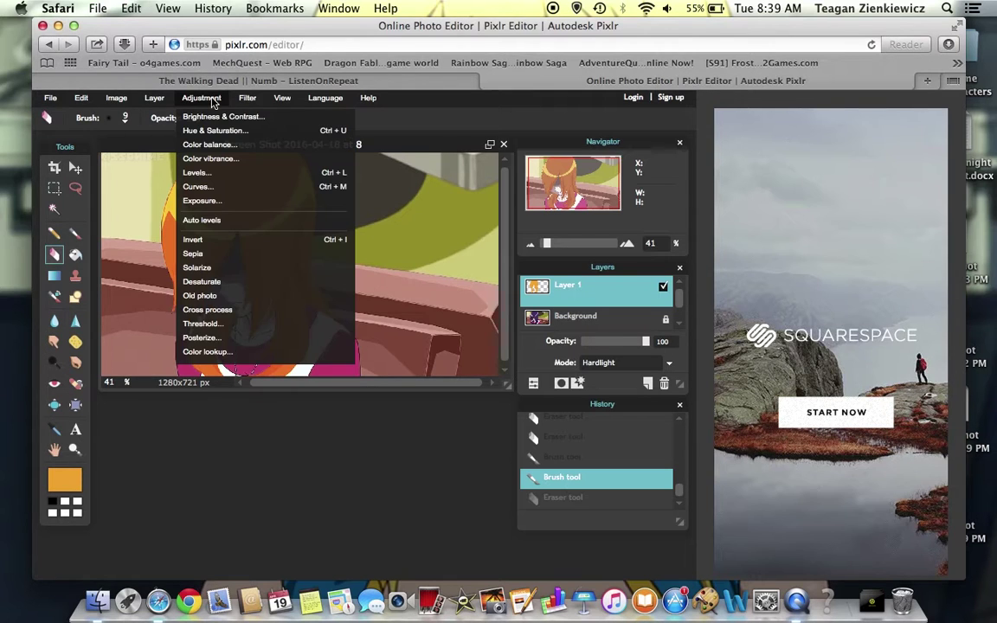
pyautogui.click(213, 130)
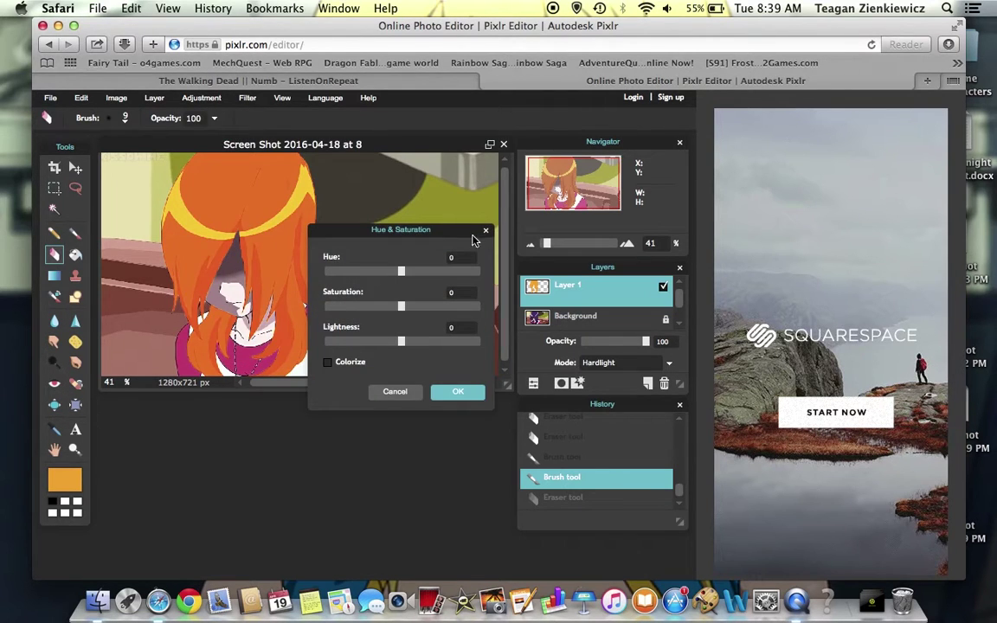
pyautogui.moveTo(456, 229); pyautogui.dragTo(498, 226)
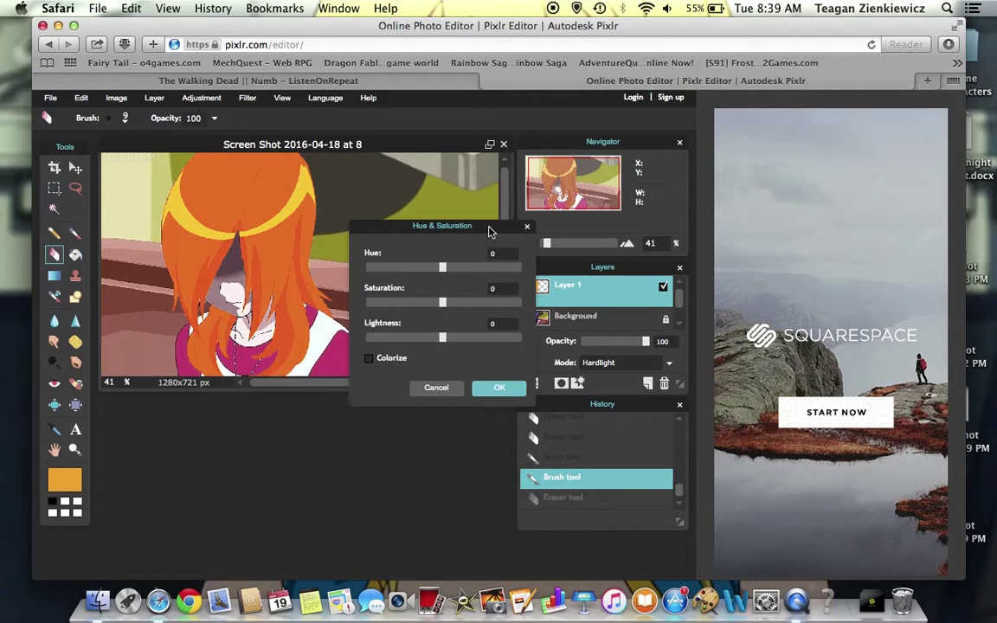
pyautogui.moveTo(442, 268)
pyautogui.mouseDown()
pyautogui.moveTo(425, 263)
pyautogui.moveTo(403, 277)
pyautogui.moveTo(352, 270)
pyautogui.moveTo(529, 263)
pyautogui.moveTo(425, 262)
pyautogui.moveTo(441, 272)
pyautogui.mouseUp()
pyautogui.click(502, 255)
pyautogui.press('BackSpace')
pyautogui.press('BackSpace')
pyautogui.write('0')
pyautogui.moveTo(442, 337); pyautogui.dragTo(421, 341)
pyautogui.moveTo(414, 345); pyautogui.dragTo(392, 342)
pyautogui.moveTo(442, 267)
pyautogui.mouseDown()
pyautogui.moveTo(379, 265)
pyautogui.moveTo(449, 273)
pyautogui.mouseUp()
pyautogui.moveTo(398, 340); pyautogui.dragTo(398, 338)
pyautogui.click(488, 393)
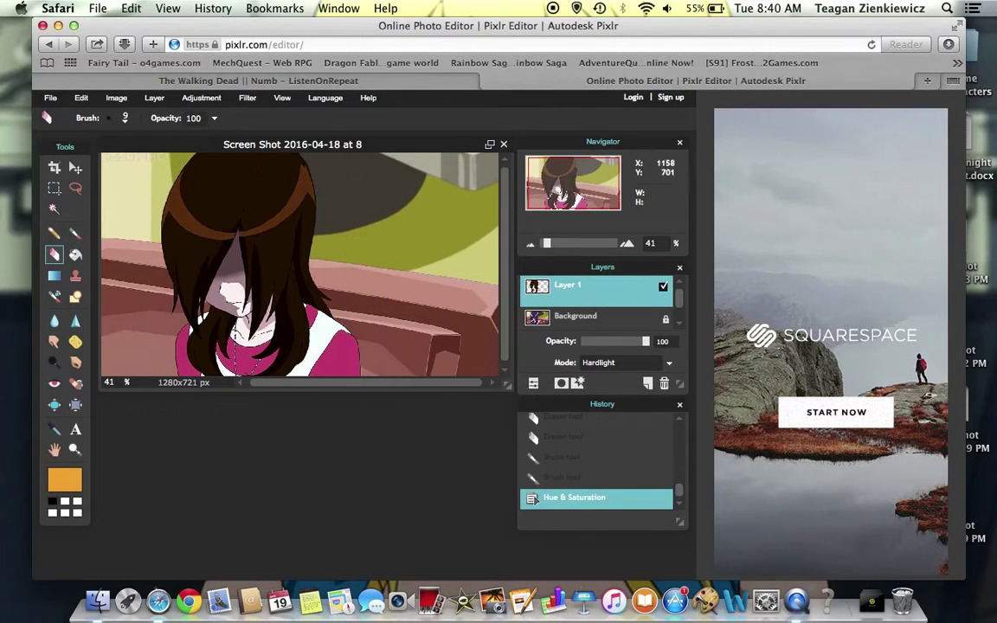
# - Save the image to the computer as a full-quality PNG named nina 19
pyautogui.click(51, 97)
pyautogui.click(52, 174)
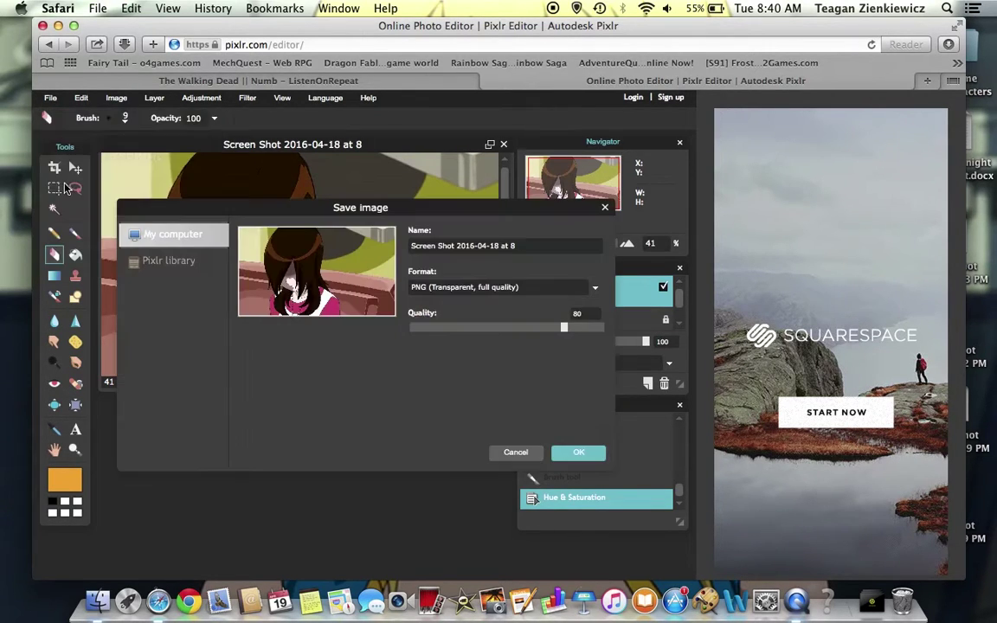
pyautogui.tripleClick(525, 246)
pyautogui.press('BackSpace')
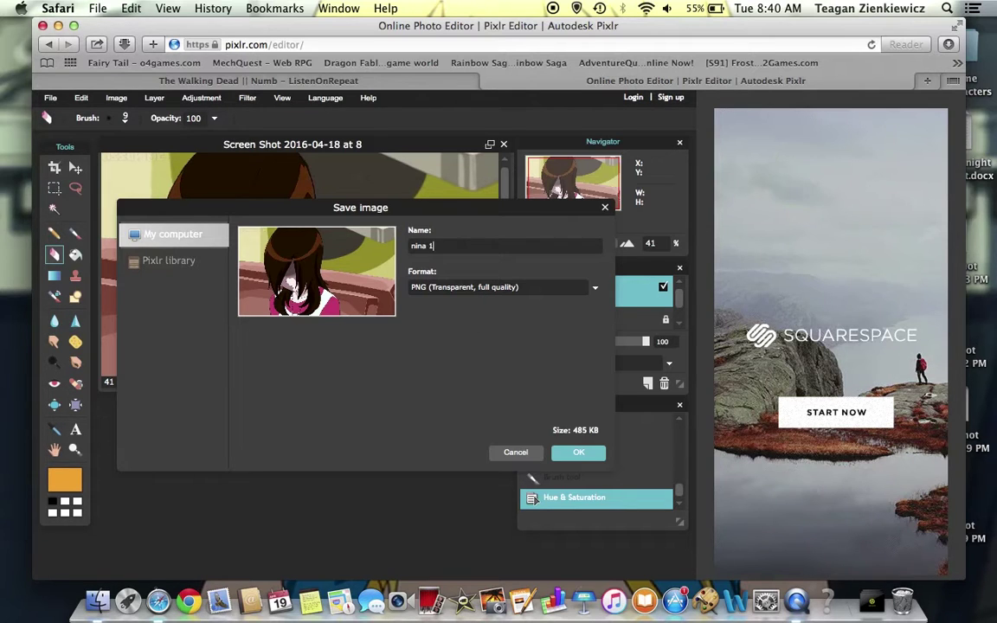
pyautogui.click(575, 454)
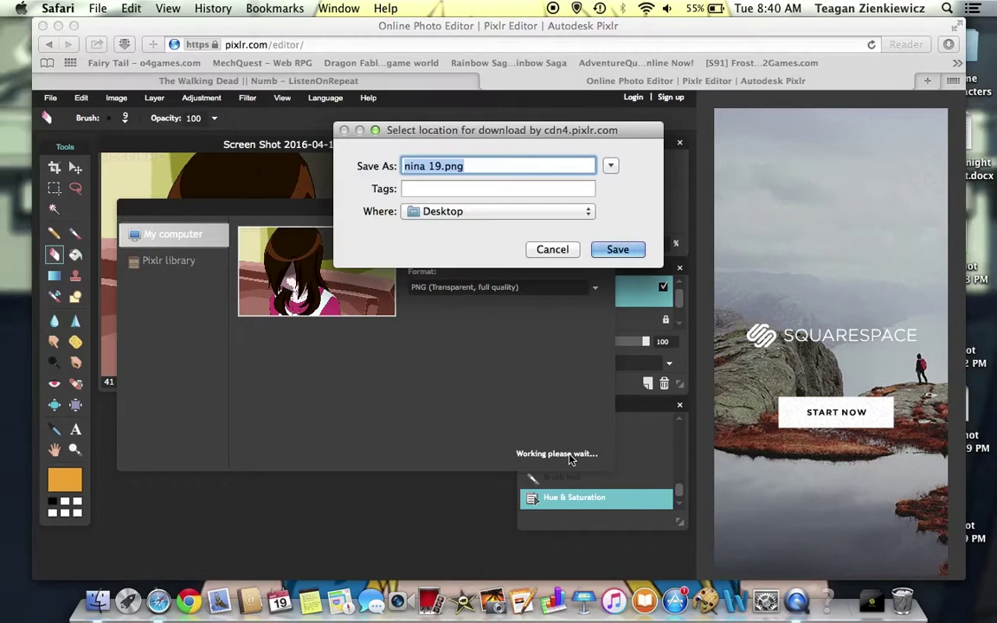
# - Choose the folder my anime roleplay characters, decline replacing the existing file, and save the download as nina 20.png
pyautogui.click(557, 213)
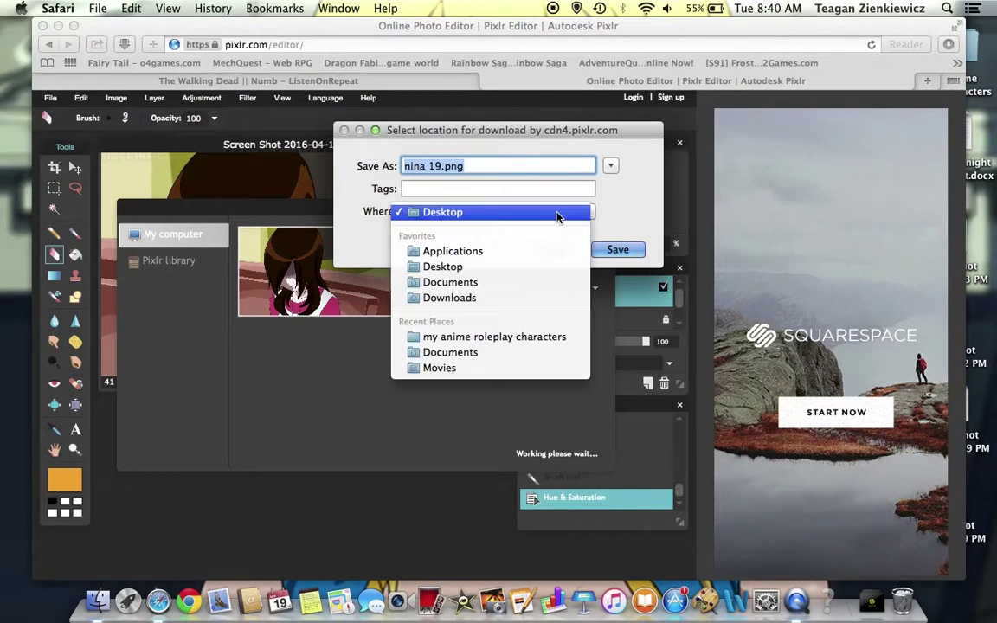
pyautogui.click(552, 338)
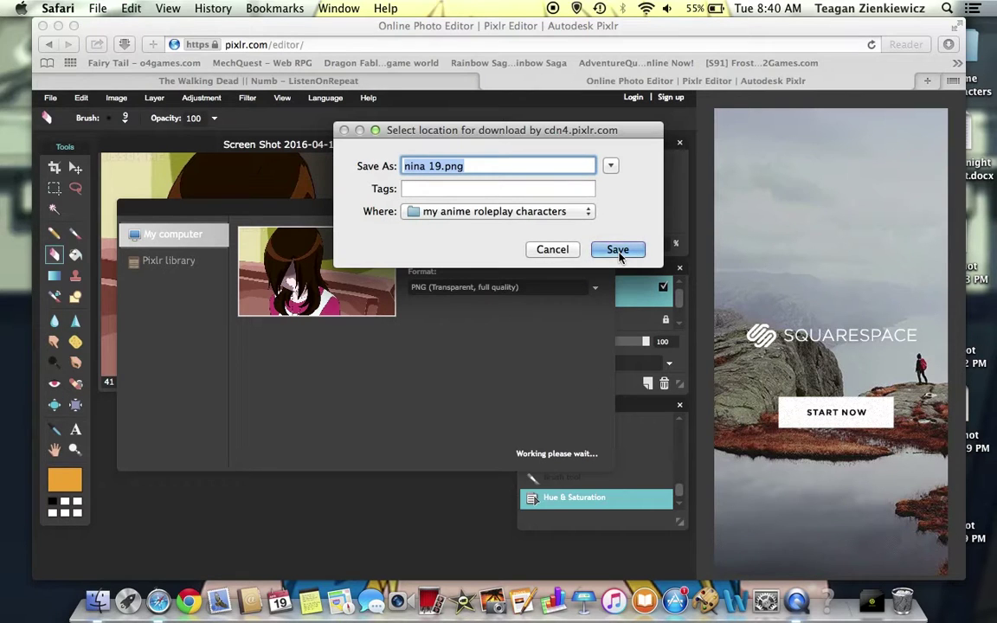
pyautogui.click(618, 250)
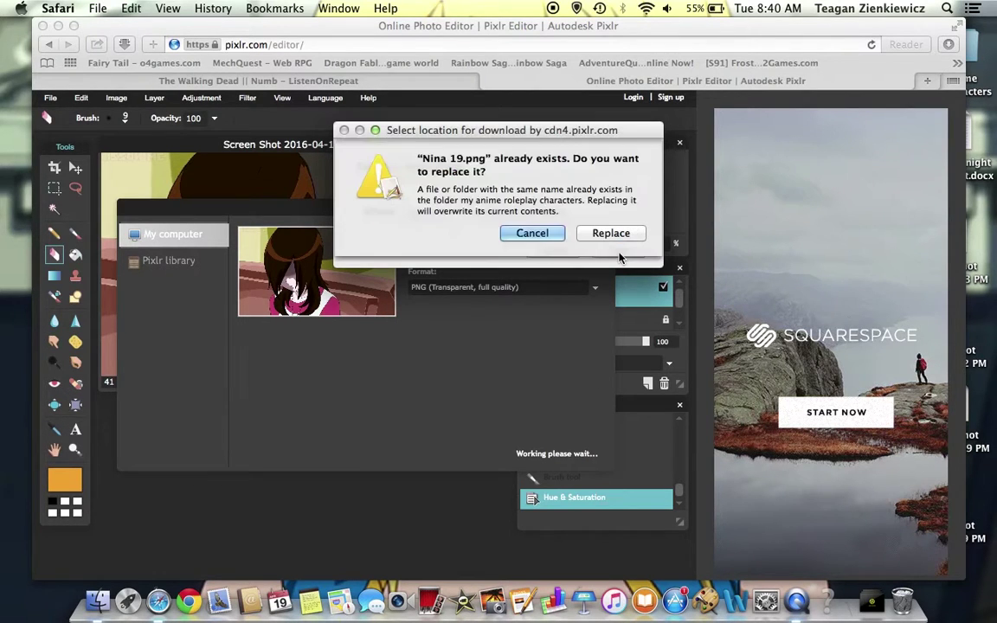
pyautogui.click(552, 233)
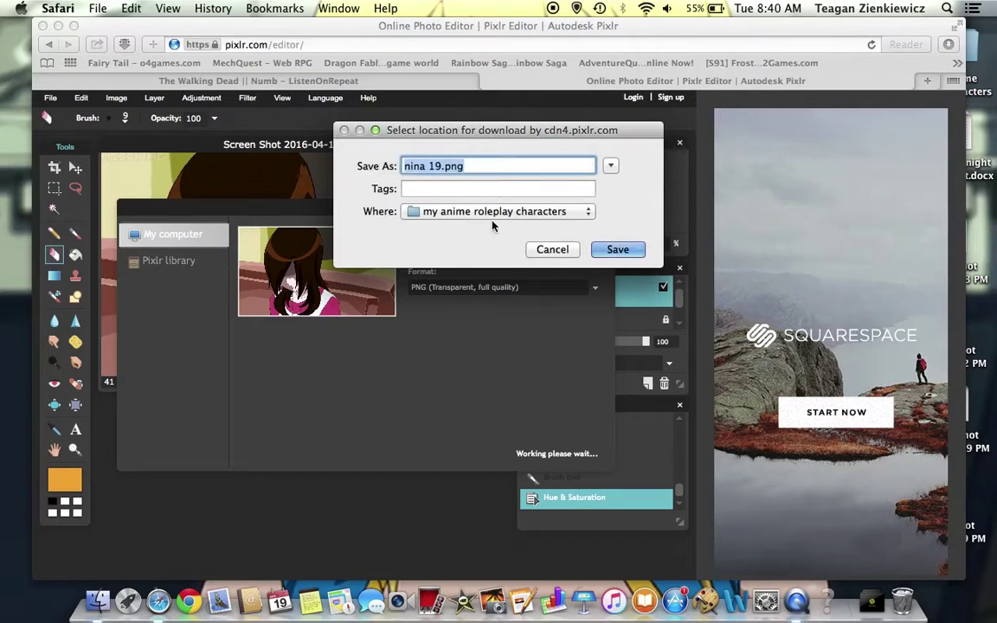
pyautogui.click(439, 165)
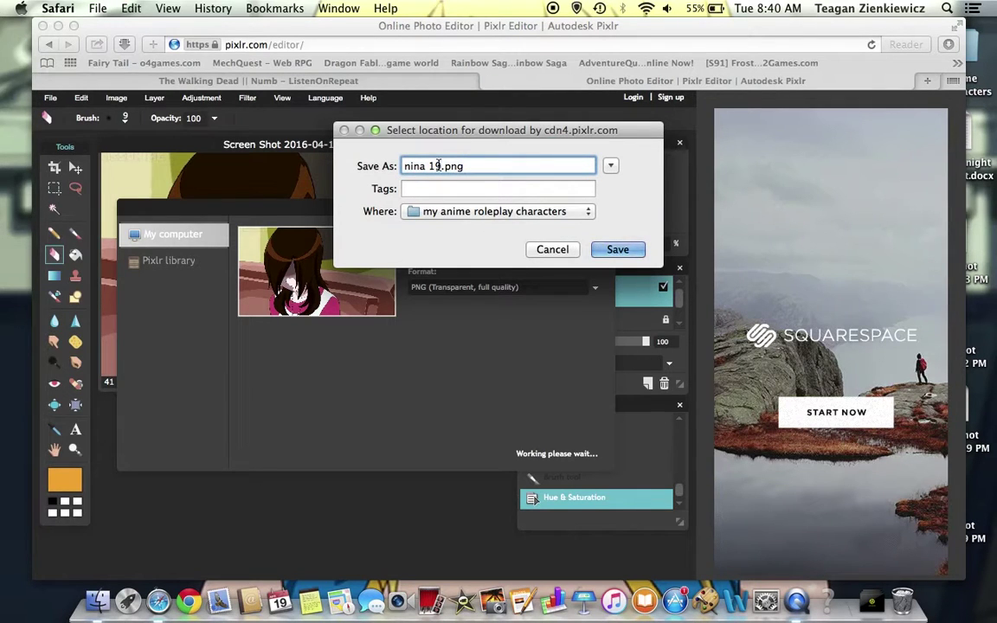
pyautogui.press('BackSpace')
pyautogui.press('BackSpace')
pyautogui.write('20')
pyautogui.click(612, 247)
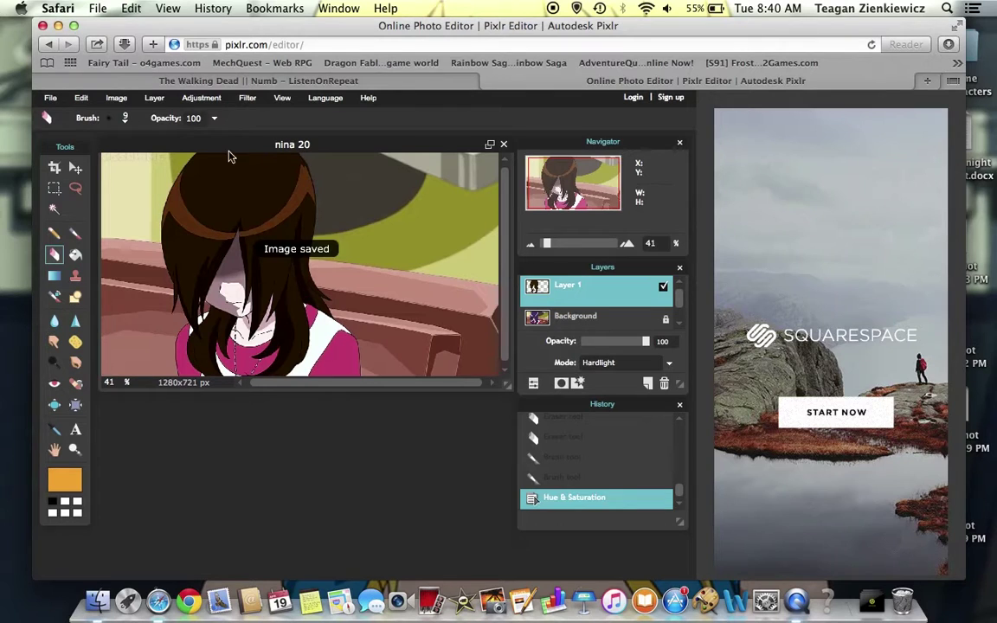
# - Close the recolored image without saving again and open Nina 19.png from the my anime roleplay characters folder
pyautogui.click(504, 144)
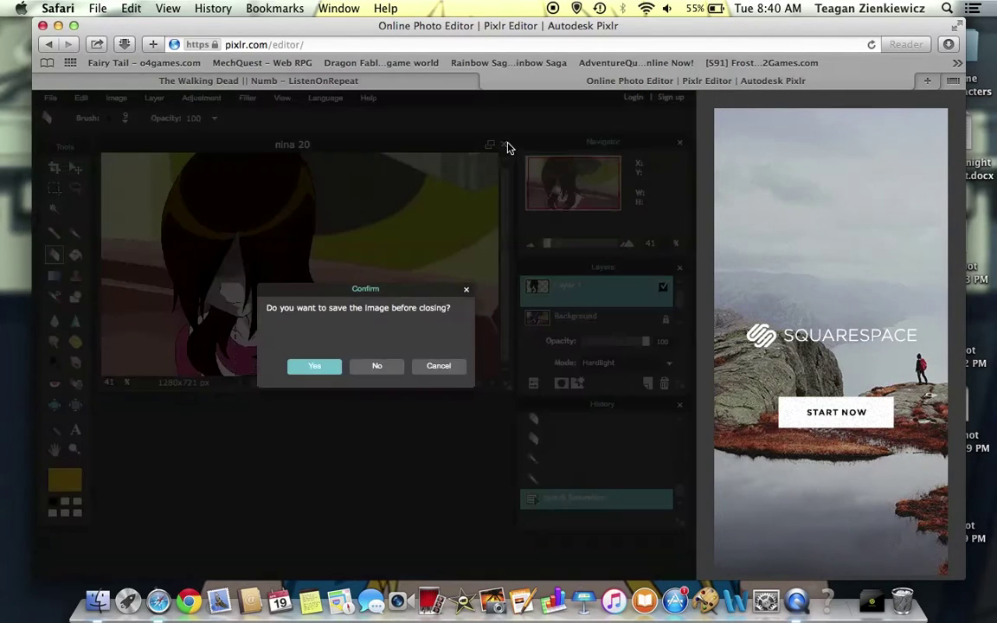
pyautogui.click(378, 366)
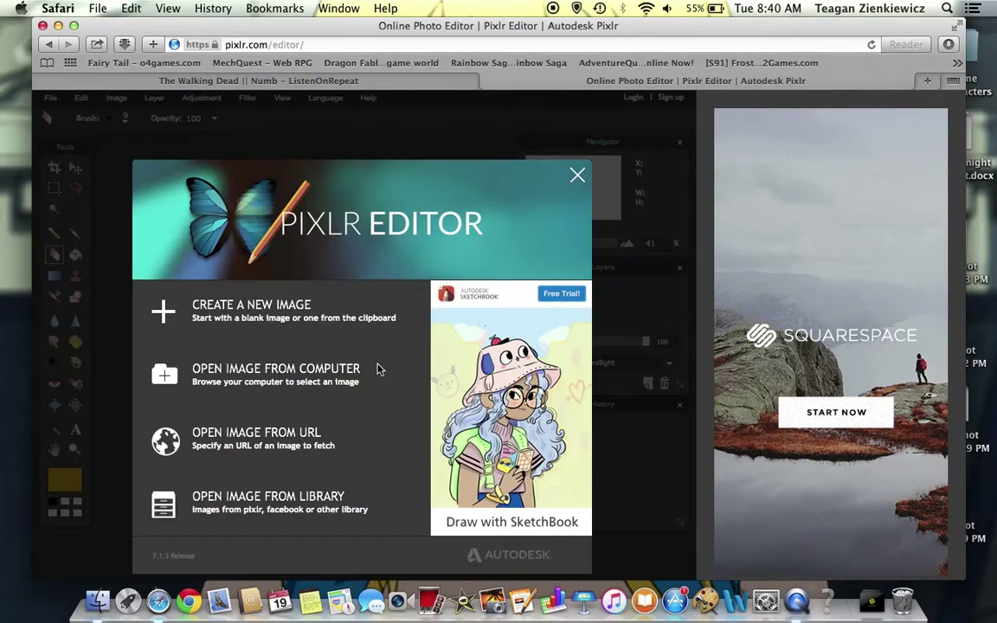
pyautogui.click(328, 382)
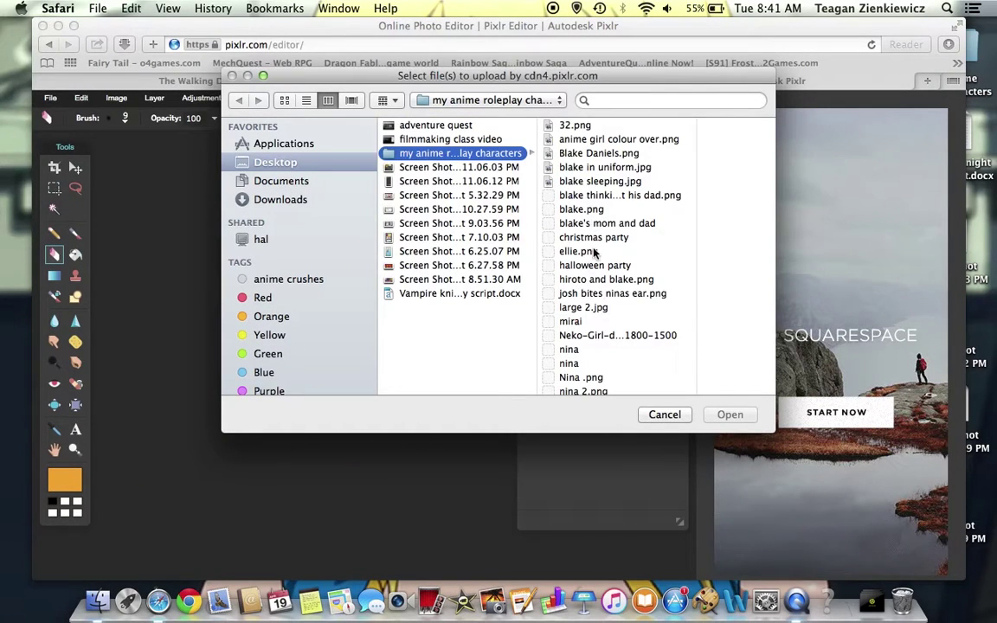
pyautogui.scroll(-10, 621, 278)
pyautogui.scroll(-5, 621, 278)
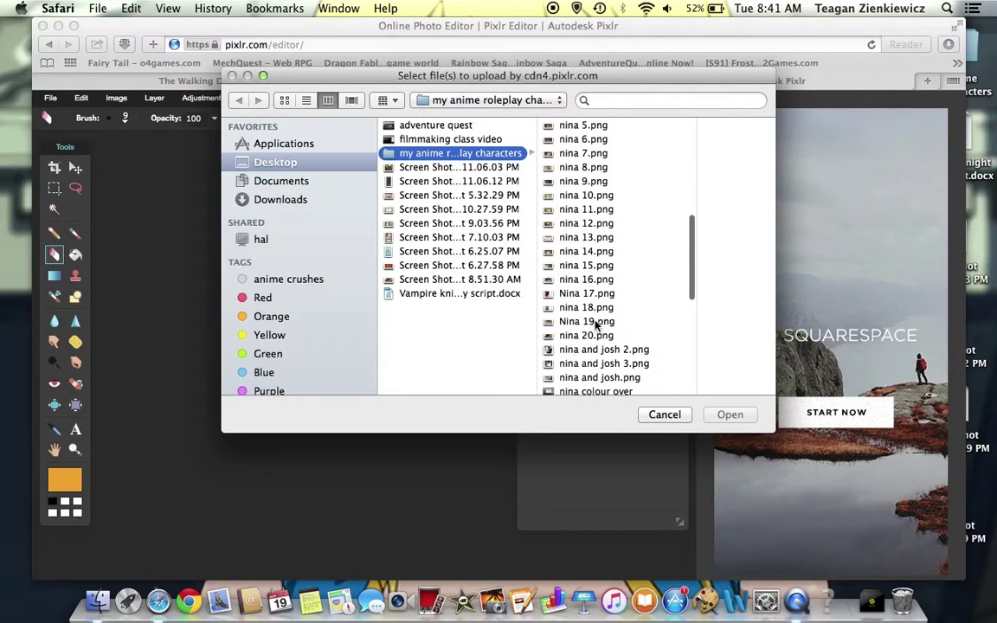
pyautogui.click(595, 323)
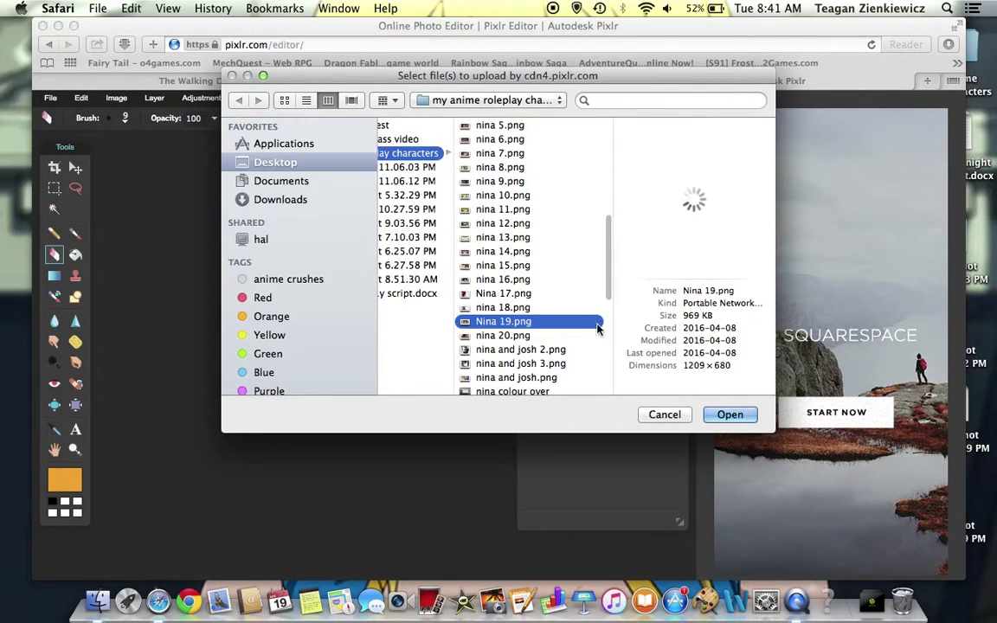
pyautogui.click(725, 413)
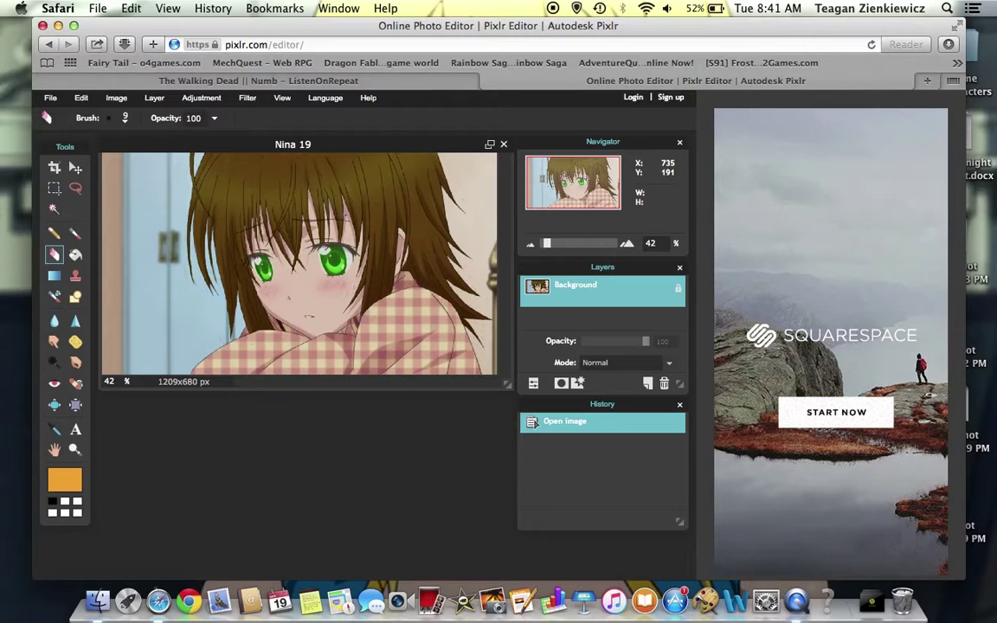
# - Open random colour over.png from the my anime roleplay characters folder on the Desktop
pyautogui.click(50, 97)
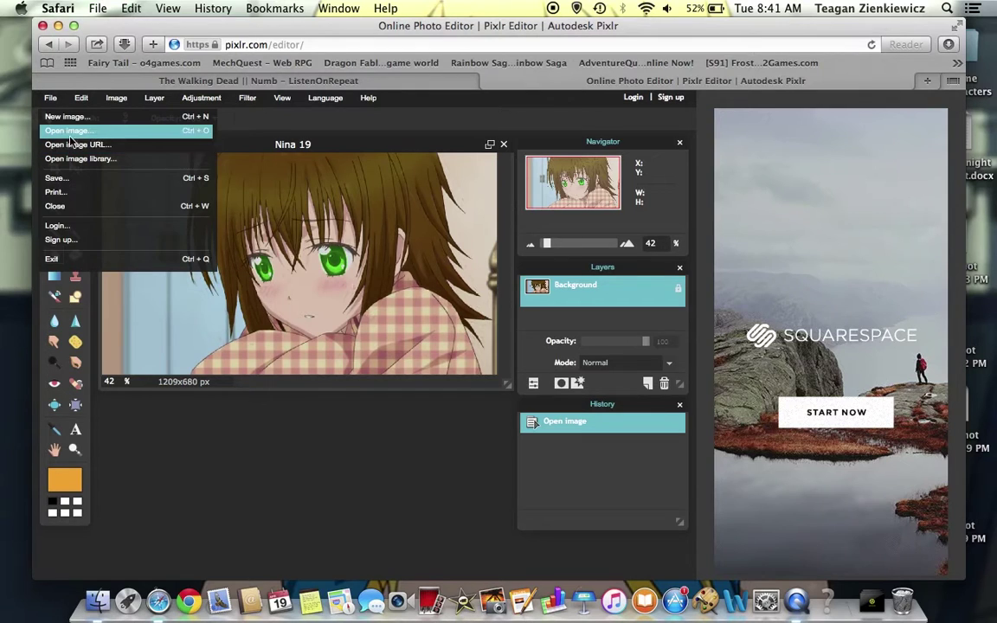
pyautogui.click(65, 131)
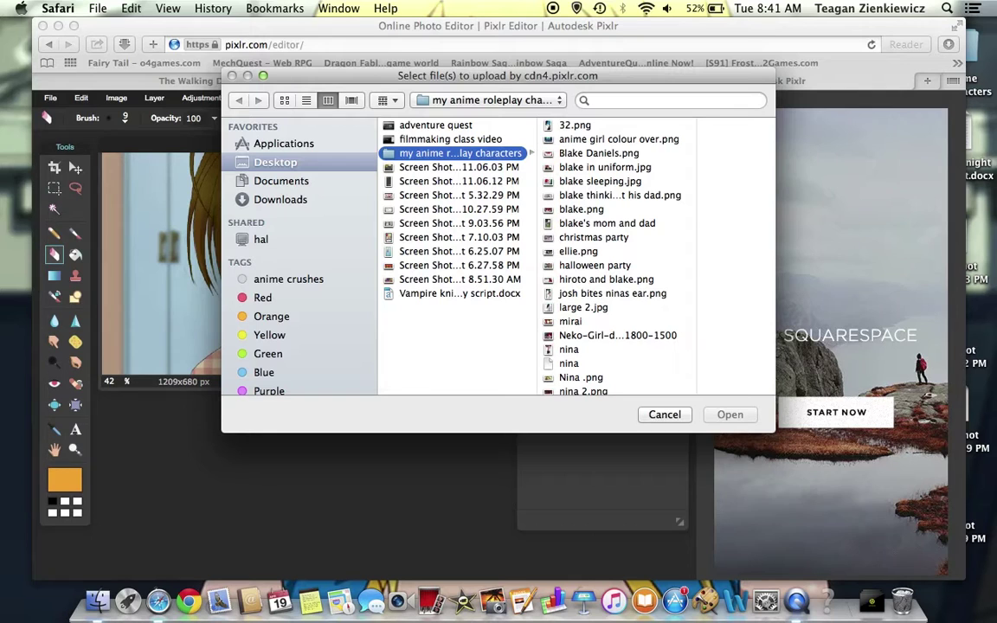
pyautogui.click(459, 293)
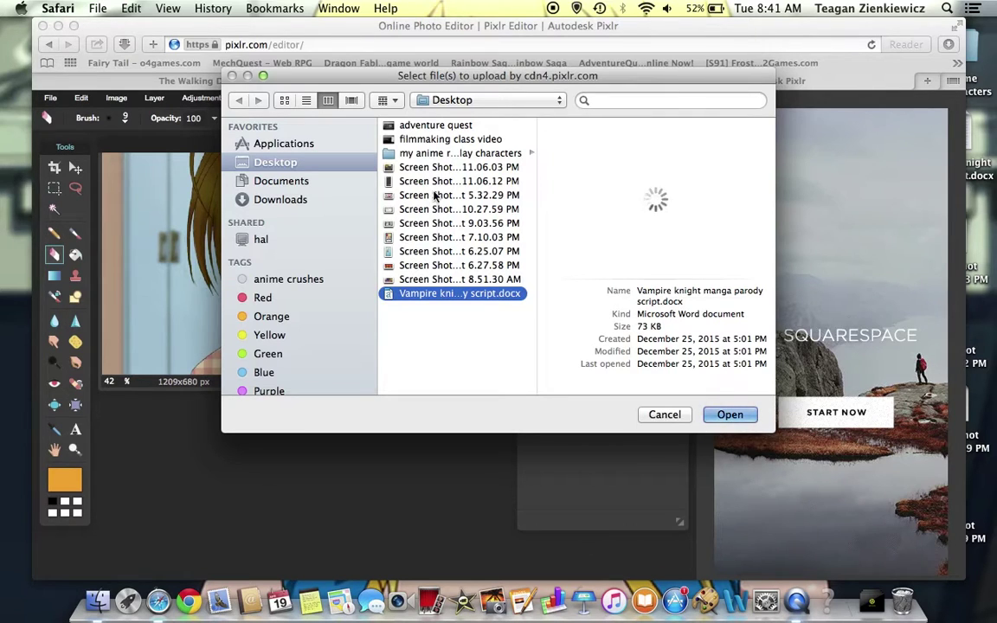
pyautogui.click(443, 155)
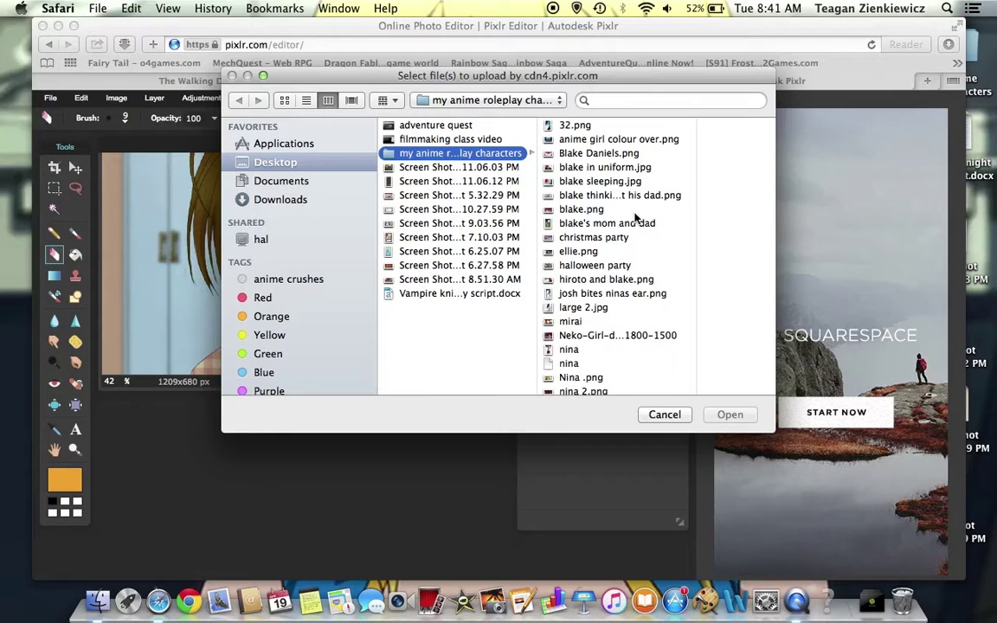
pyautogui.scroll(-4, 637, 219)
pyautogui.scroll(-5, 635, 218)
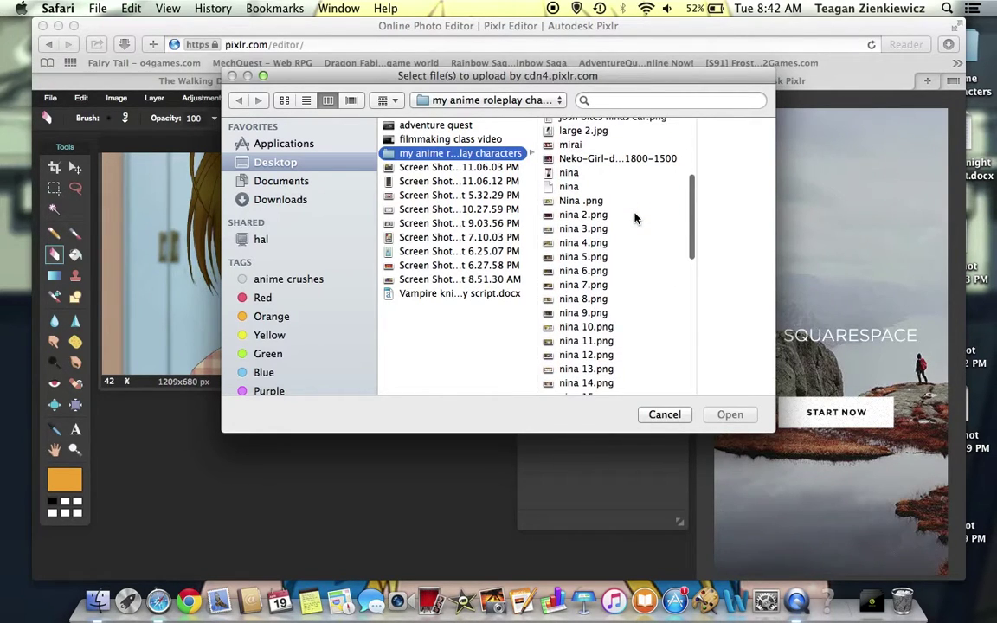
pyautogui.scroll(-4, 632, 219)
pyautogui.scroll(-5, 630, 220)
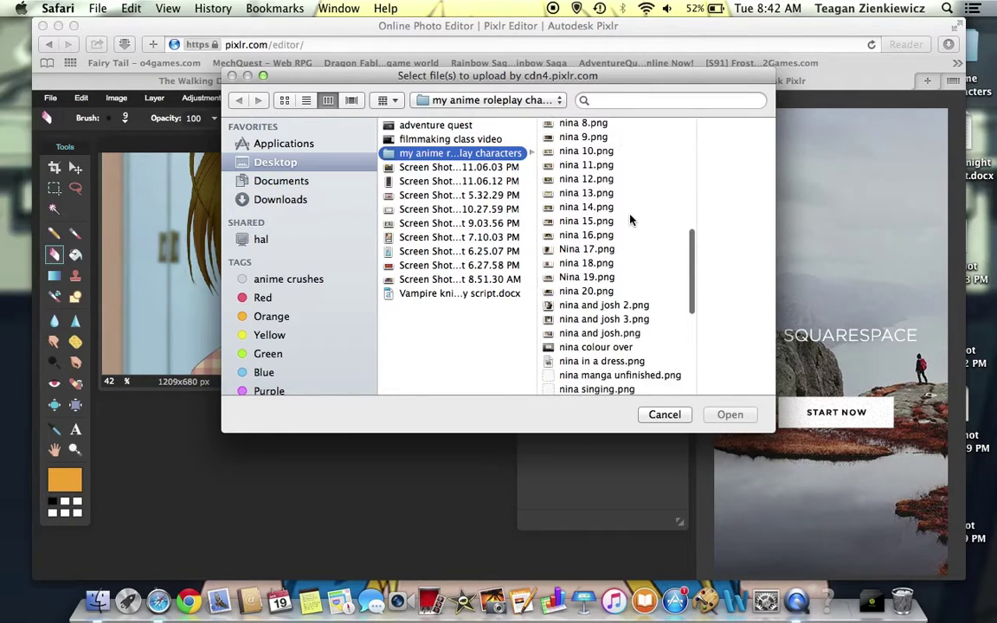
pyautogui.scroll(-4, 643, 305)
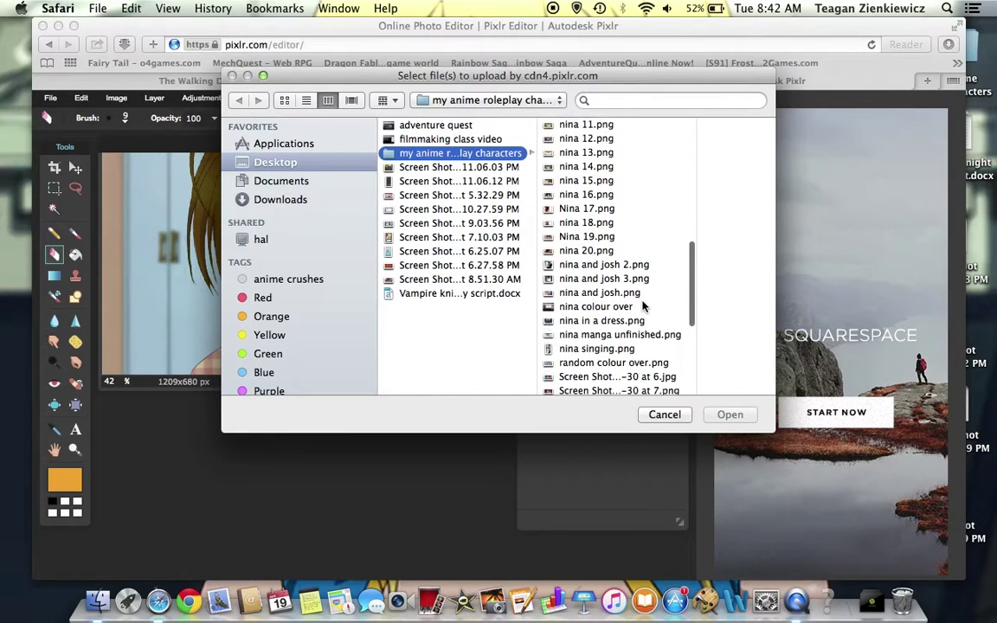
pyautogui.scroll(-2, 643, 305)
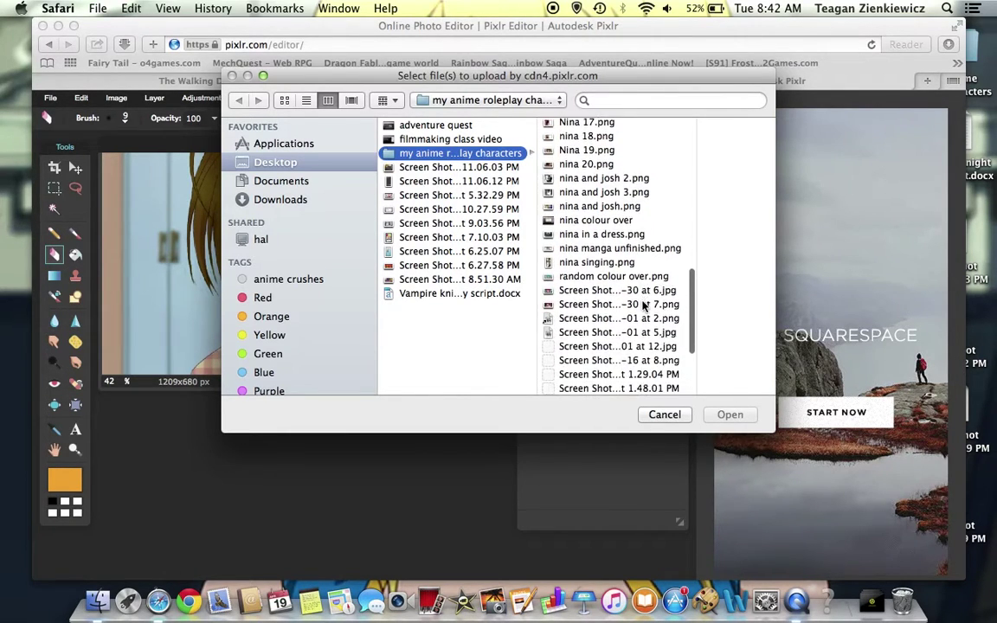
pyautogui.click(628, 263)
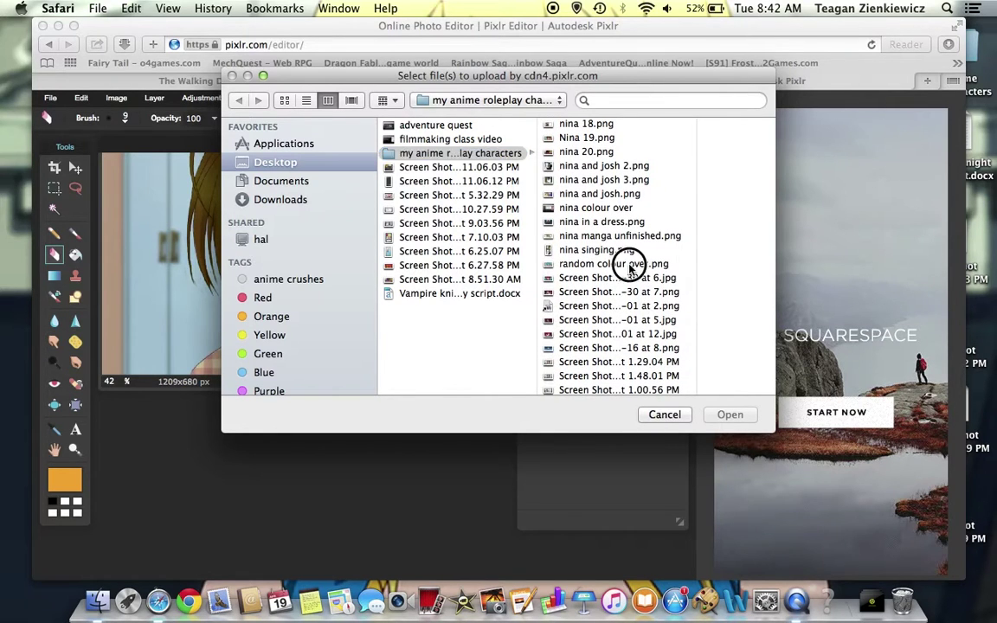
pyautogui.click(723, 419)
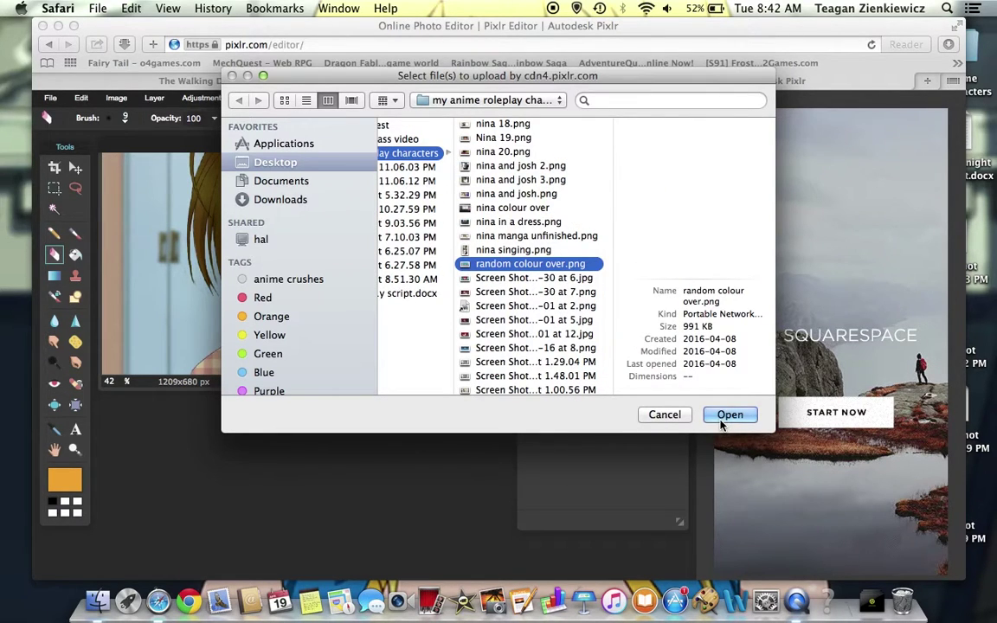
pyautogui.click(723, 417)
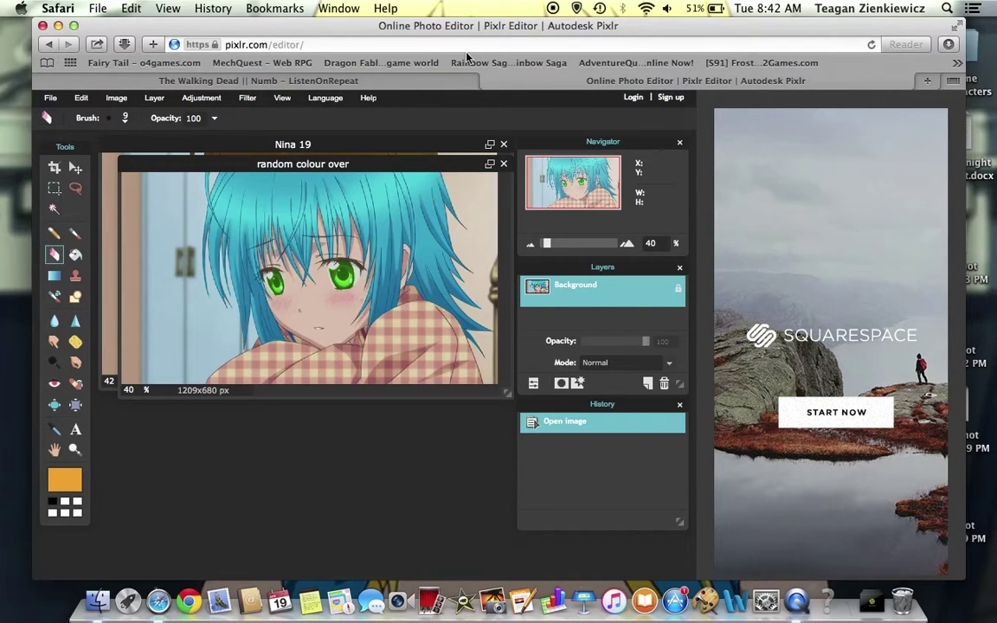
# - Switch to Facebook in a new browser tab and open the my anime colour-overs album
pyautogui.click(925, 82)
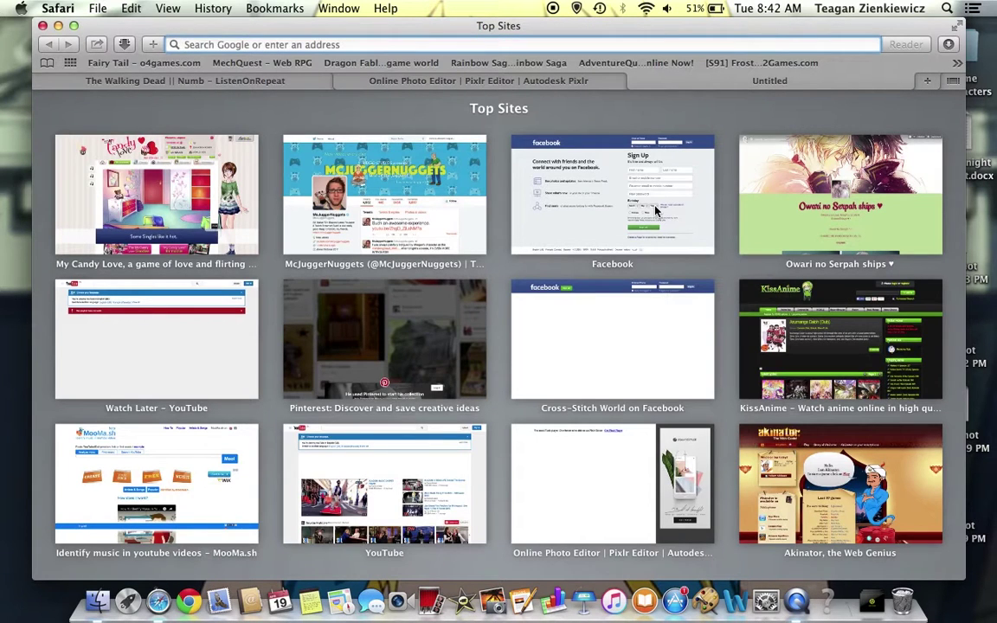
pyautogui.moveTo(655, 210)
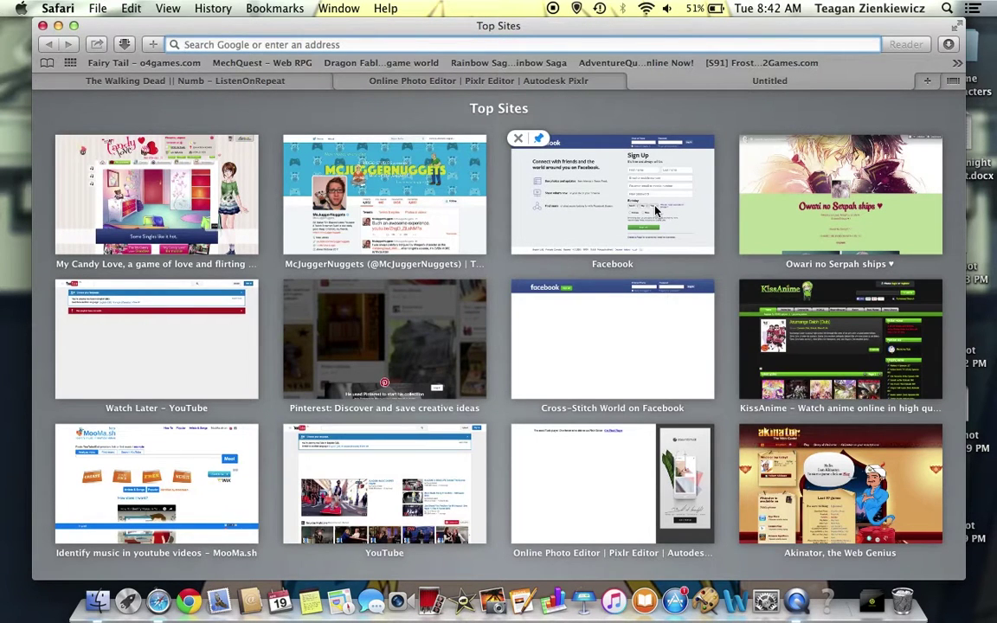
pyautogui.click(655, 211)
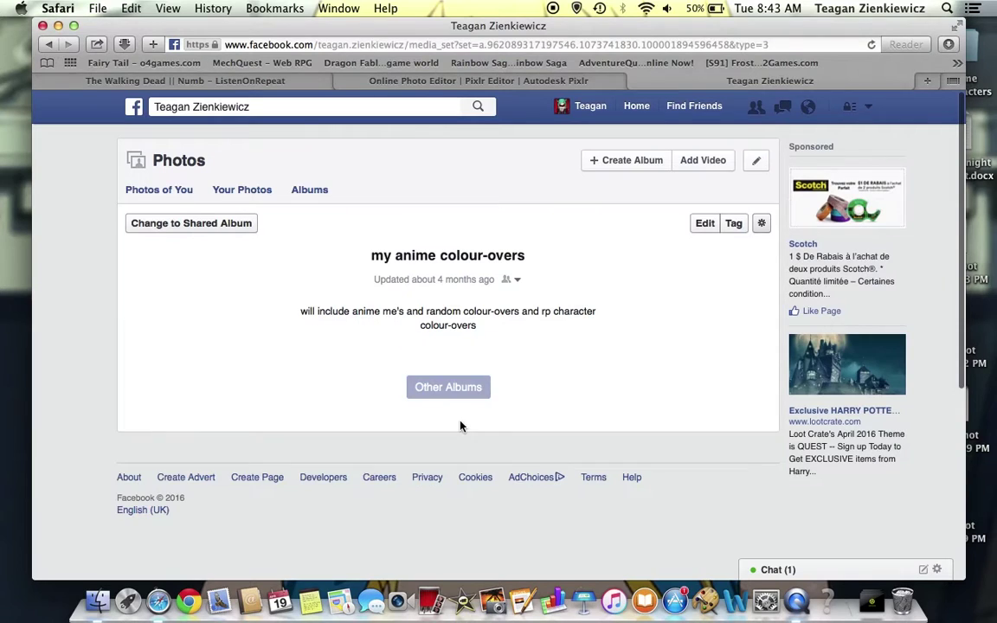
# - Find the blue-haired, green-eyed character near the end of the my anime colour-overs album and open its photo
pyautogui.scroll(-15, 612, 336)
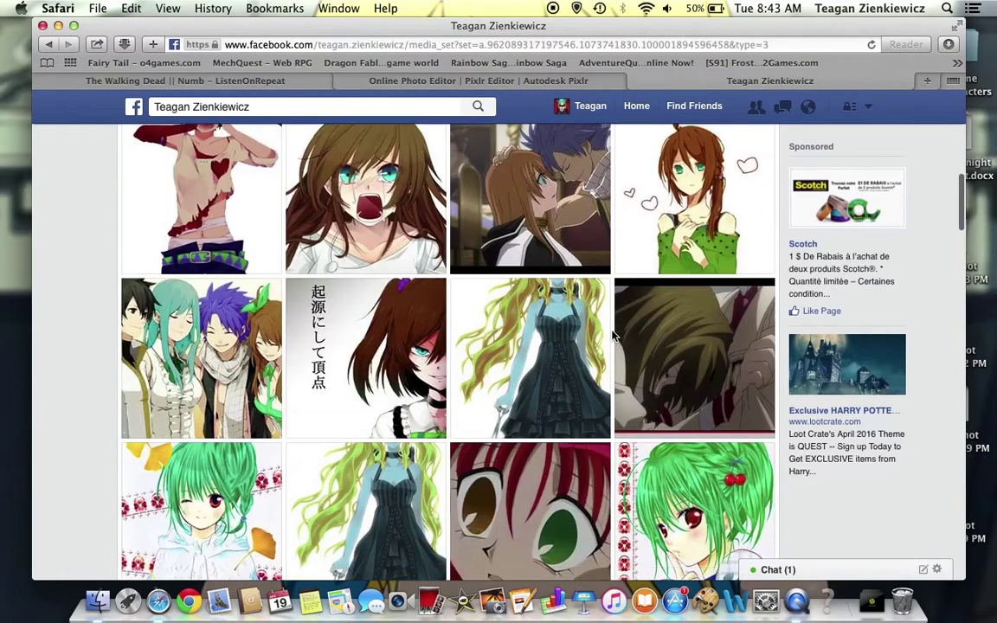
pyautogui.scroll(-3, 612, 336)
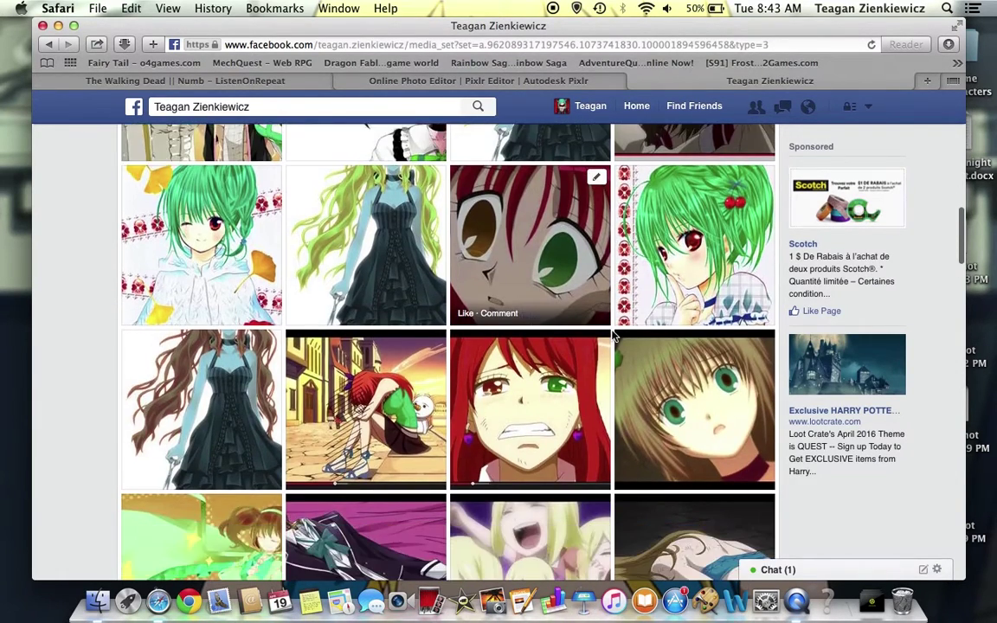
pyautogui.scroll(-12, 612, 336)
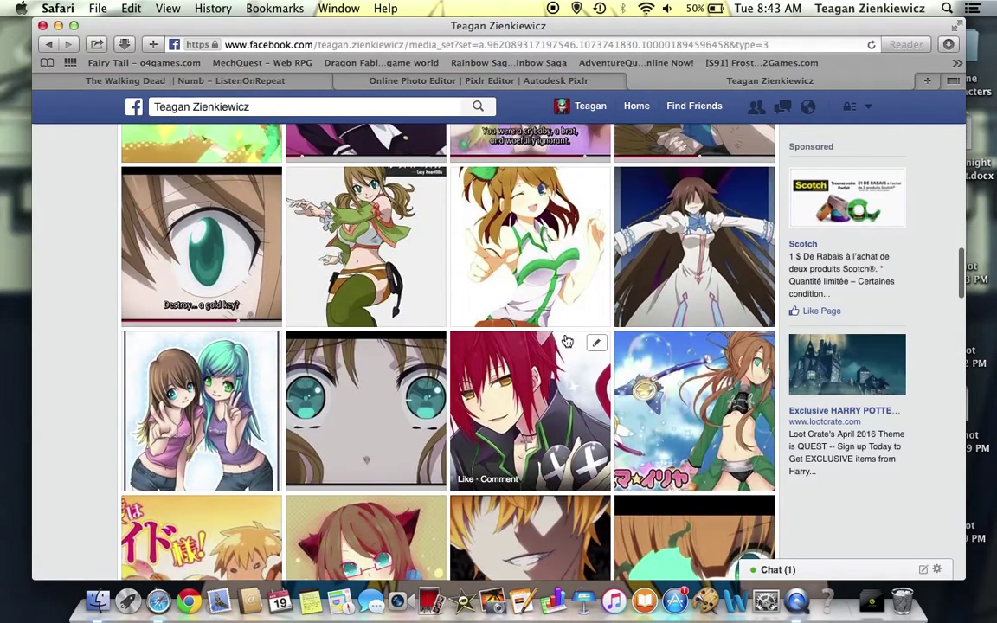
pyautogui.scroll(-5, 567, 342)
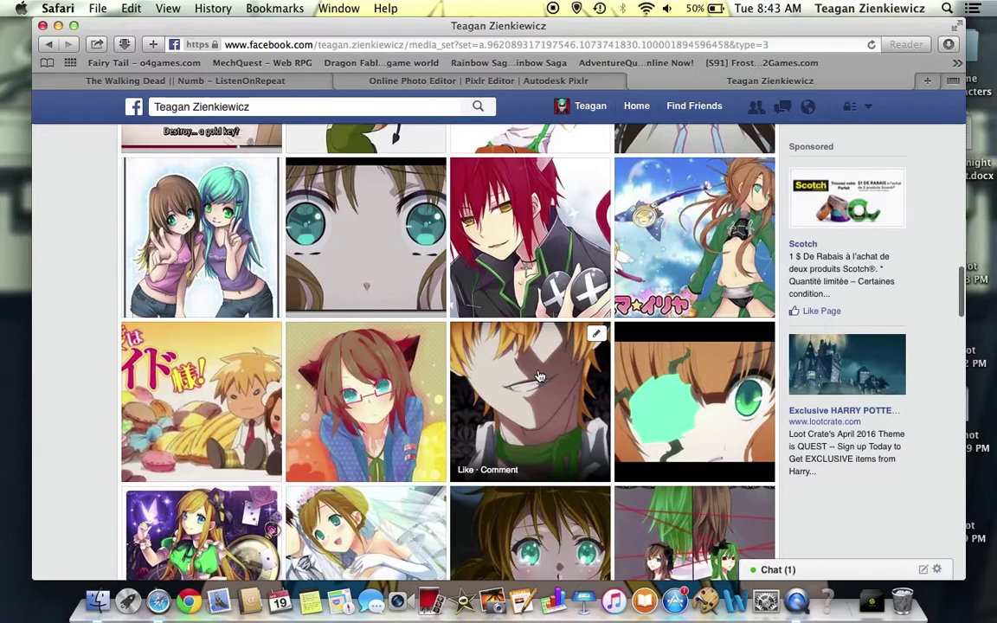
pyautogui.scroll(-6, 538, 377)
pyautogui.scroll(-1, 265, 481)
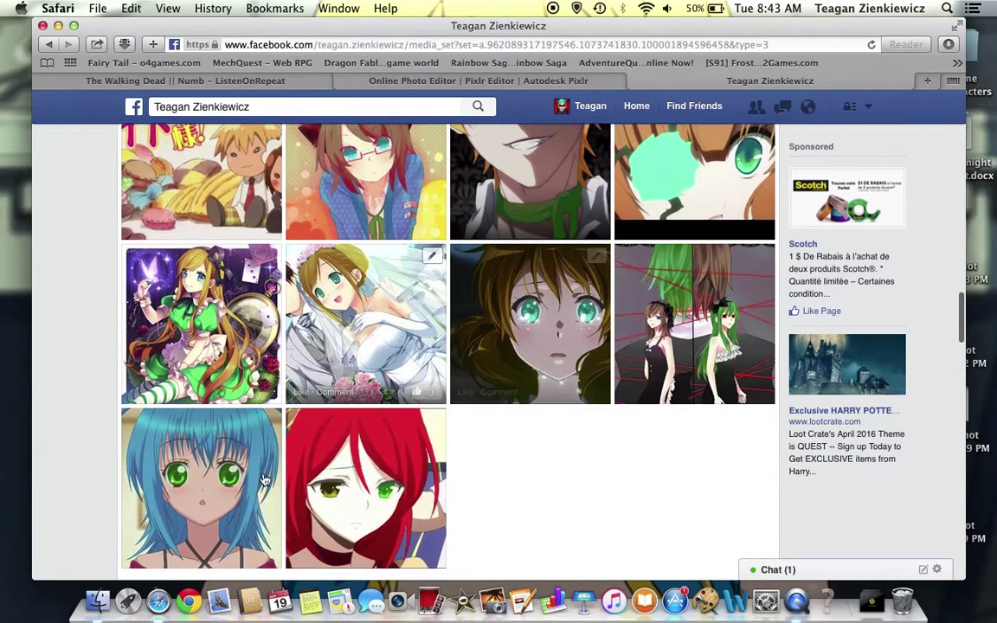
pyautogui.click(223, 474)
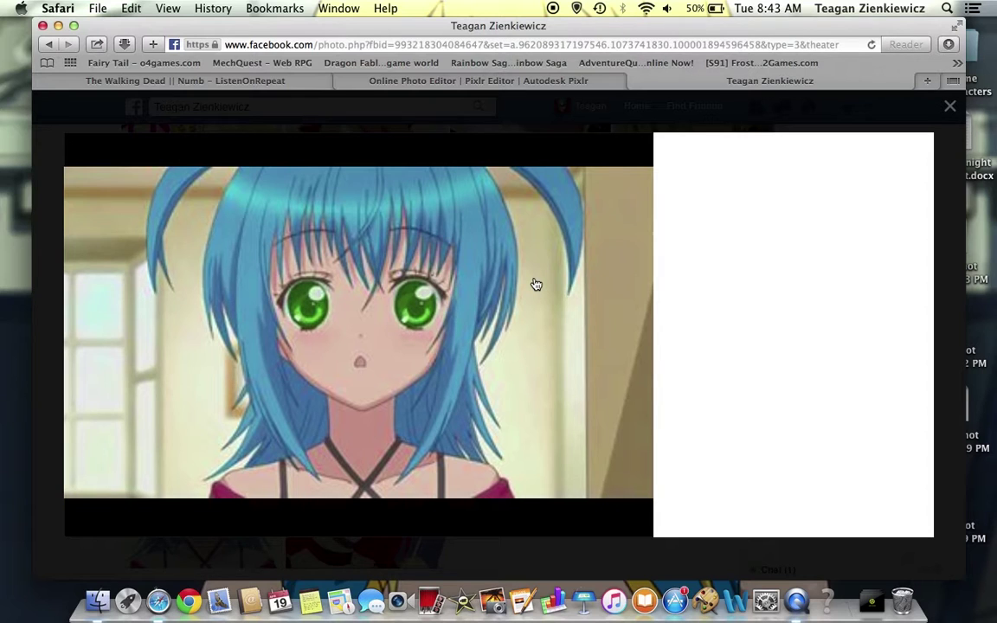
# - Compare the blue-haired album photo with random colour over in Pixlr Editor, and close the photo on Facebook
pyautogui.click(519, 80)
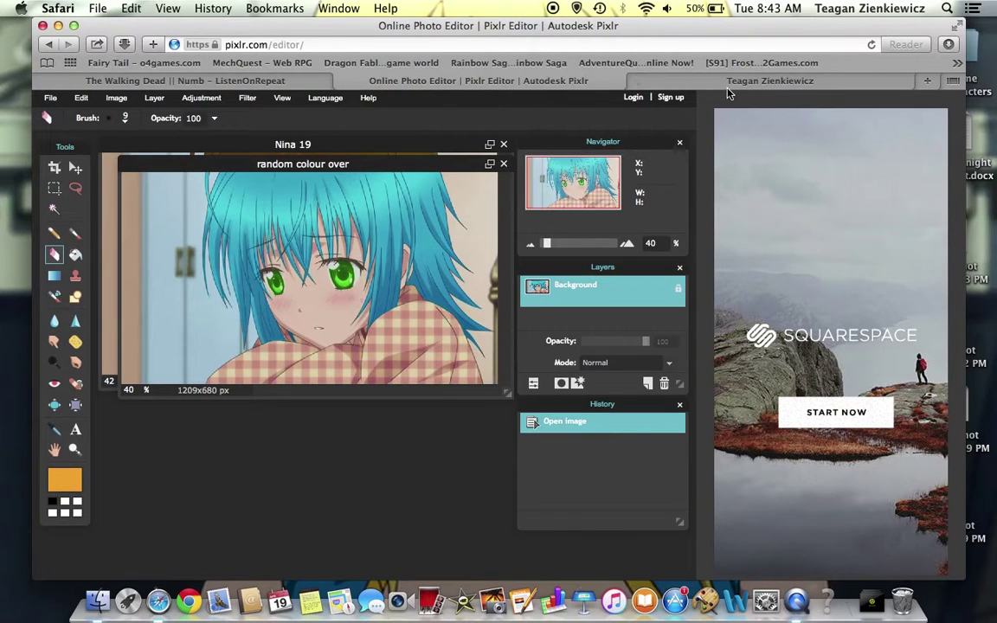
pyautogui.click(732, 81)
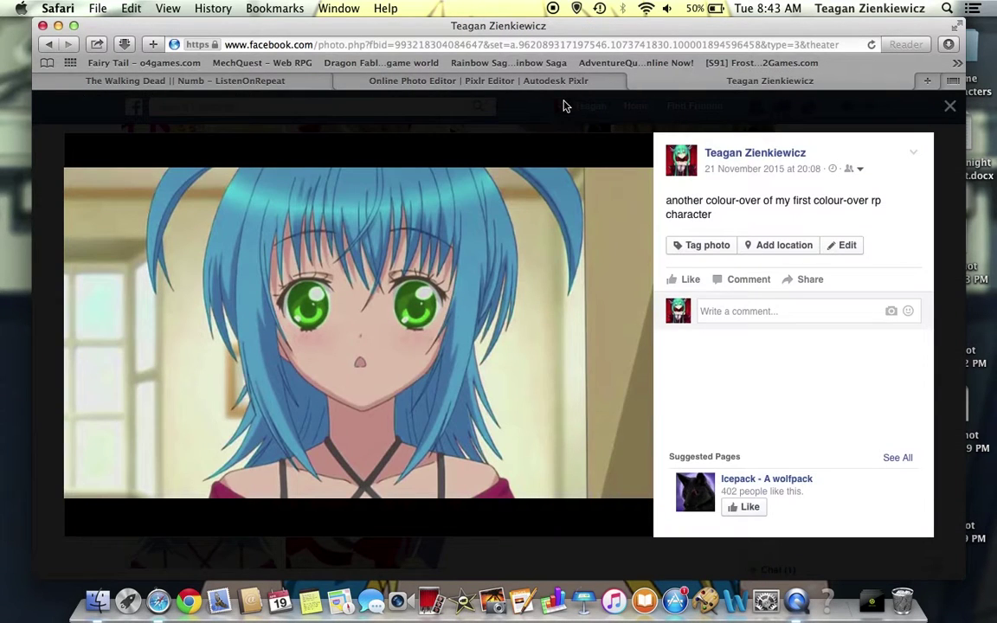
pyautogui.click(564, 106)
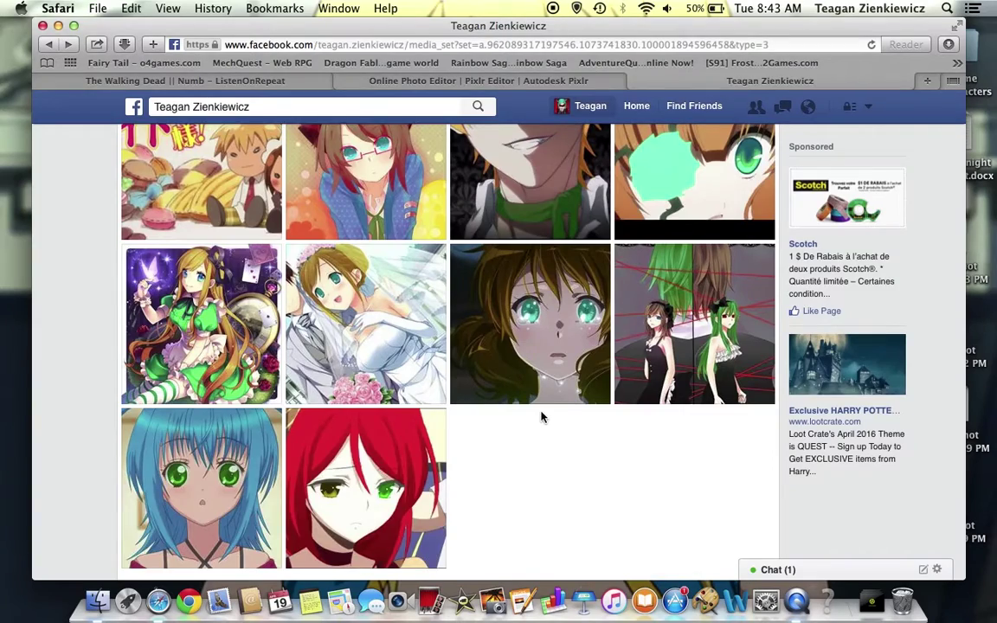
# - Leave the my anime colour-overs album and open the Timeline Photos album from the profile's albums
pyautogui.scroll(-5, 542, 417)
pyautogui.scroll(10, 542, 417)
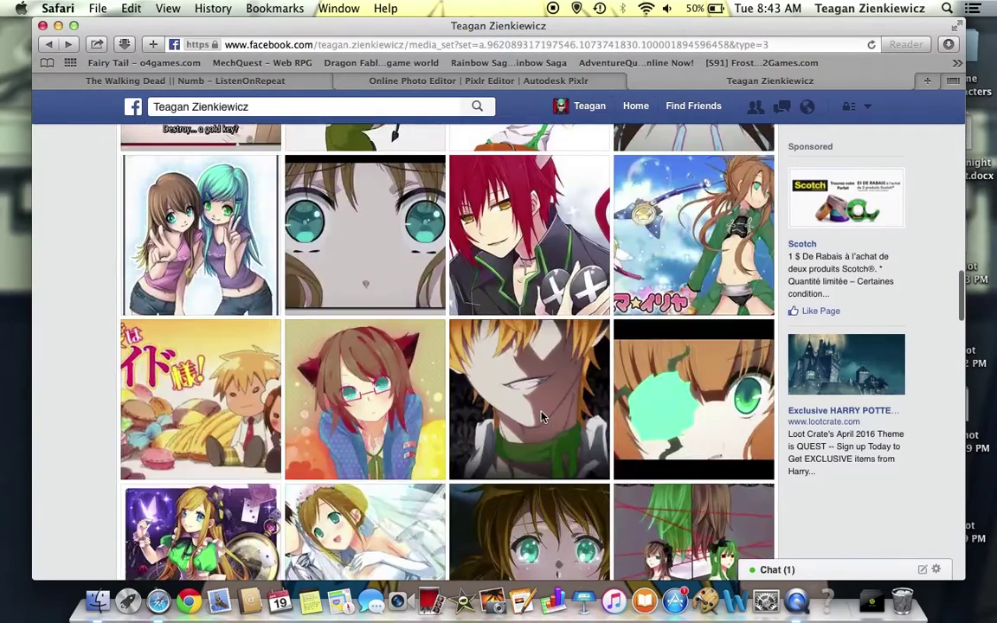
pyautogui.scroll(10, 542, 418)
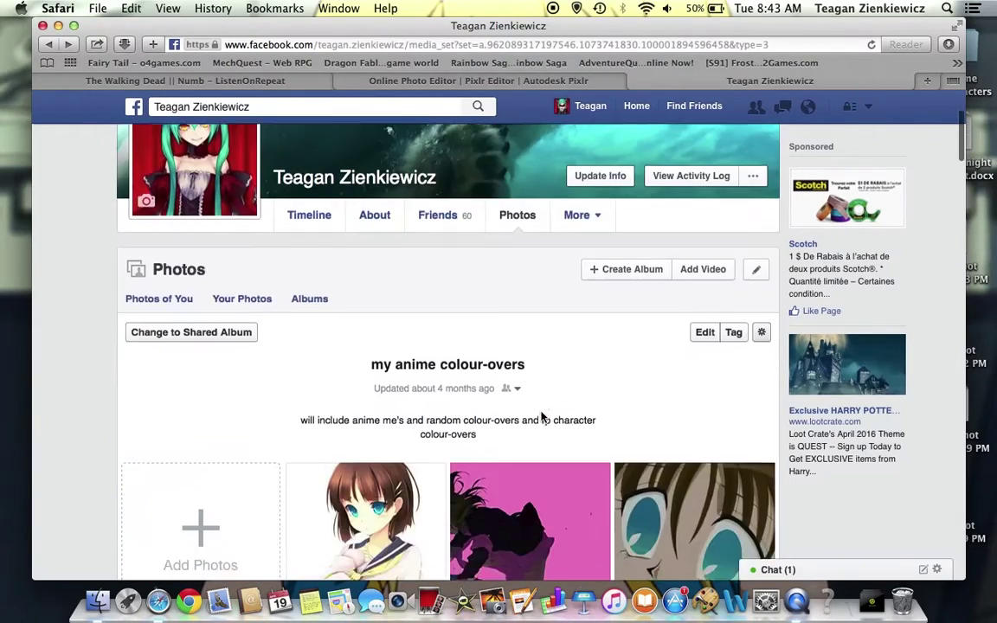
pyautogui.scroll(1, 542, 417)
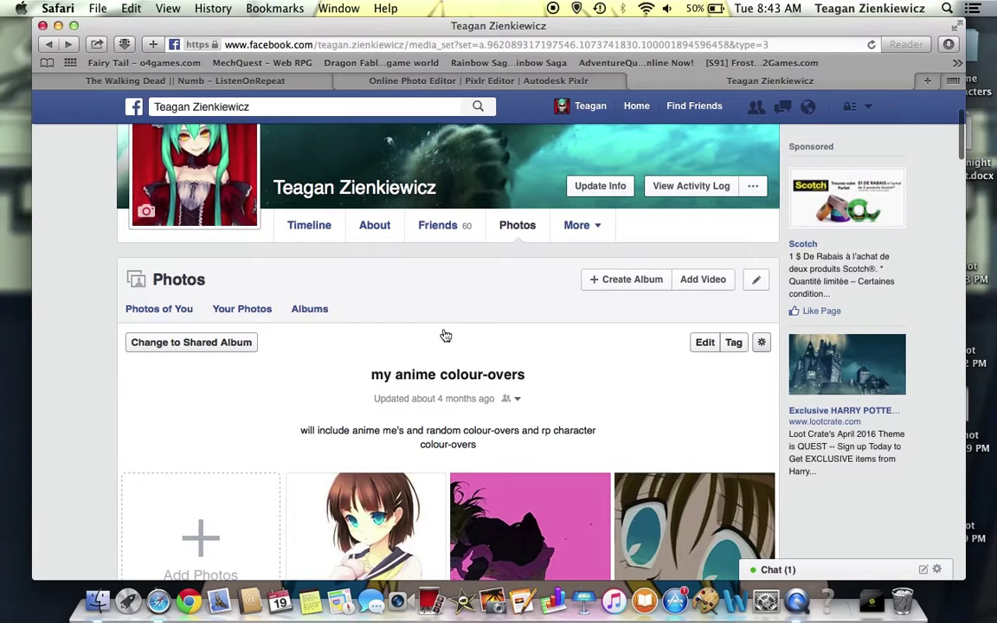
pyautogui.click(310, 310)
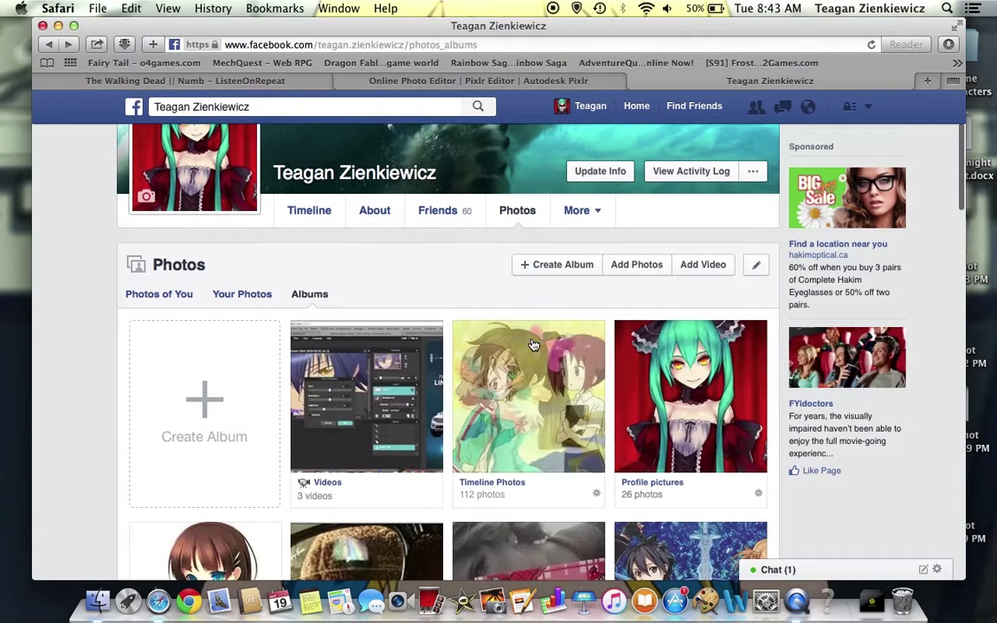
pyautogui.click(499, 487)
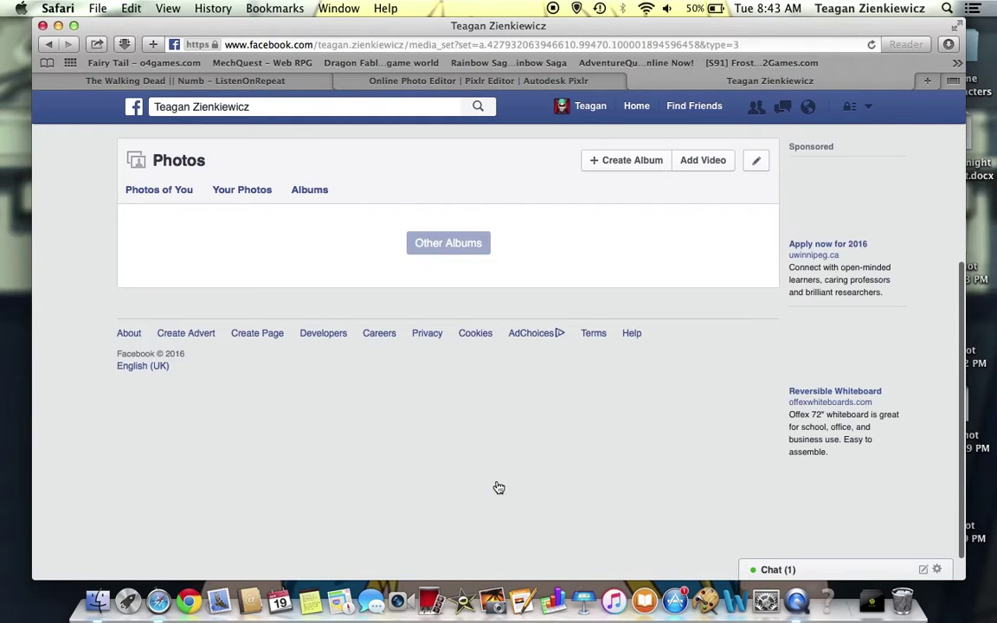
# - Find the blue-haired colour-over captioned "Mom..." in Timeline Photos and open it
pyautogui.scroll(-5, 502, 483)
pyautogui.scroll(-10, 502, 481)
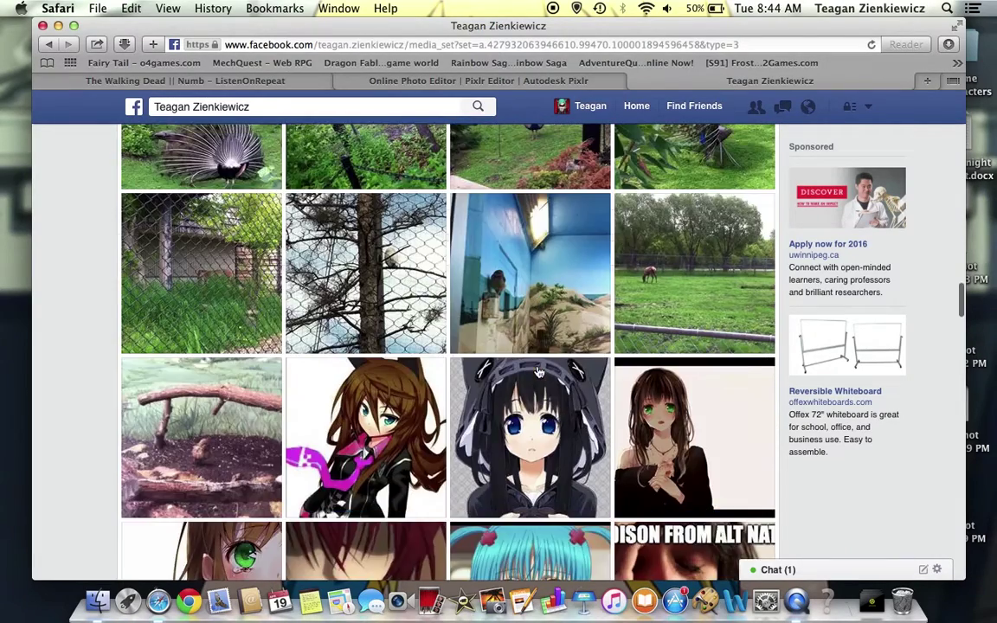
pyautogui.scroll(-5, 539, 373)
pyautogui.click(538, 288)
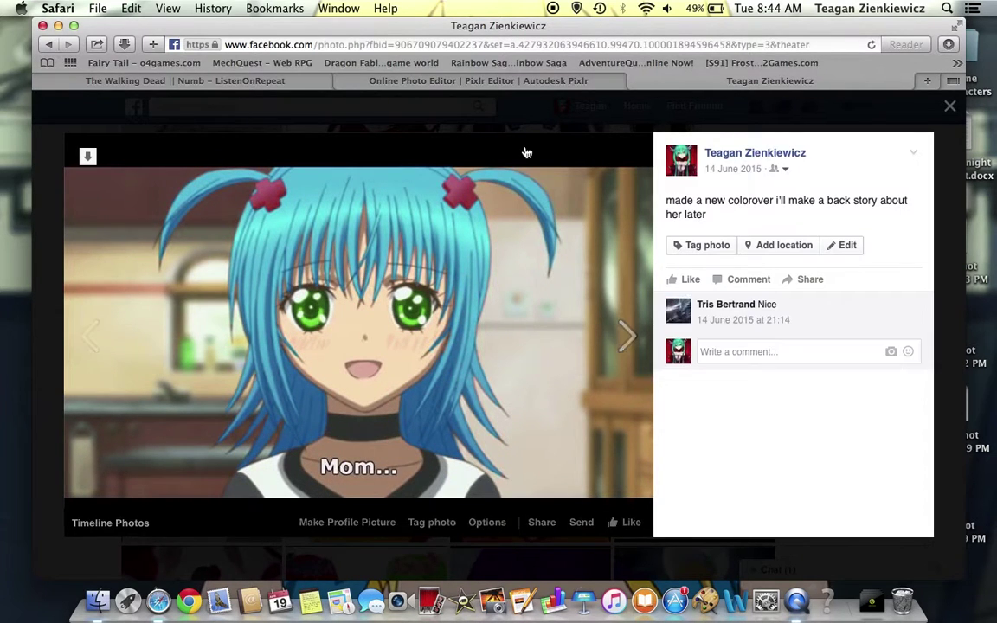
# - Switch briefly to Pixlr Editor, return to the "Mom..." photo on Facebook, and close it
pyautogui.click(492, 87)
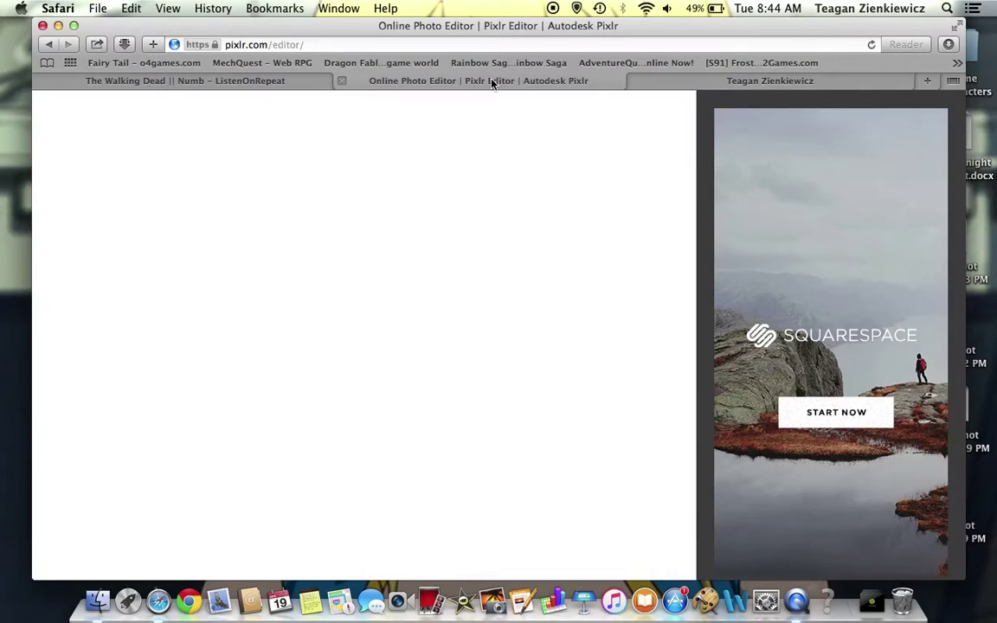
pyautogui.click(707, 81)
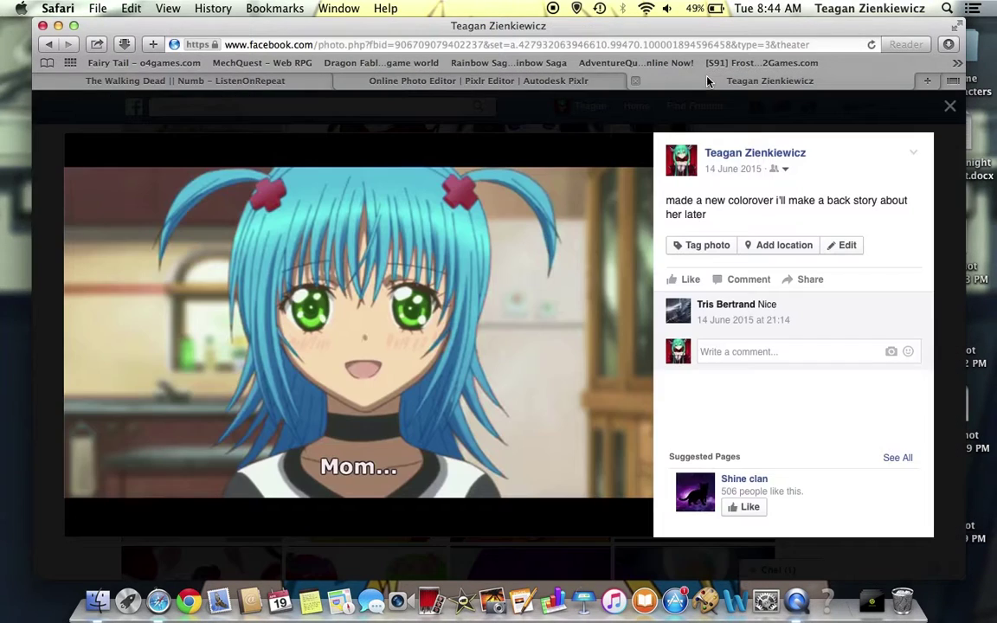
pyautogui.click(557, 120)
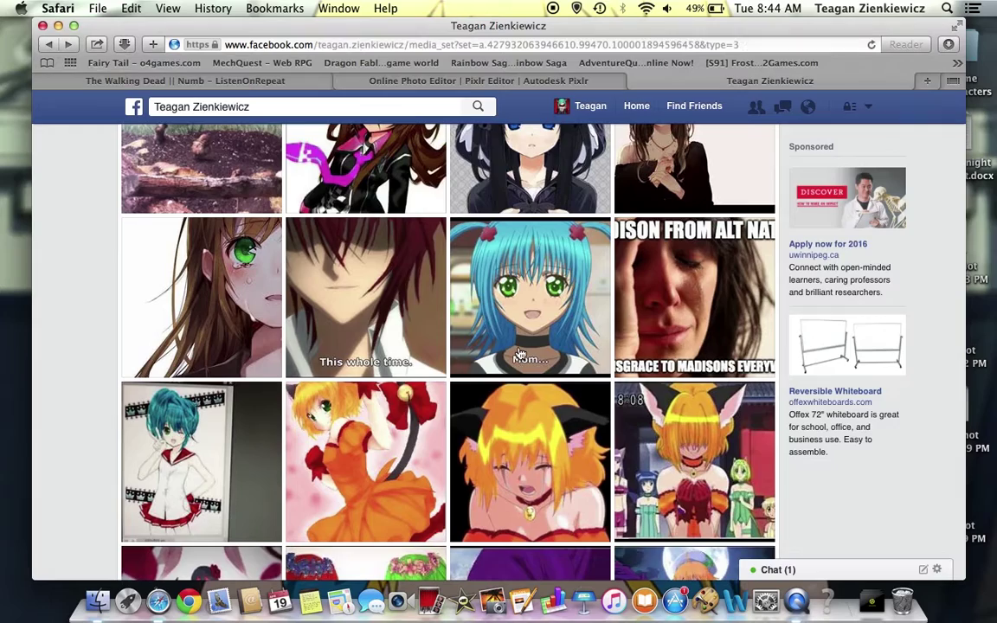
# - Look further through Timeline Photos and open the screenshot of the posted blue-haired colour-over
pyautogui.scroll(-3, 427, 428)
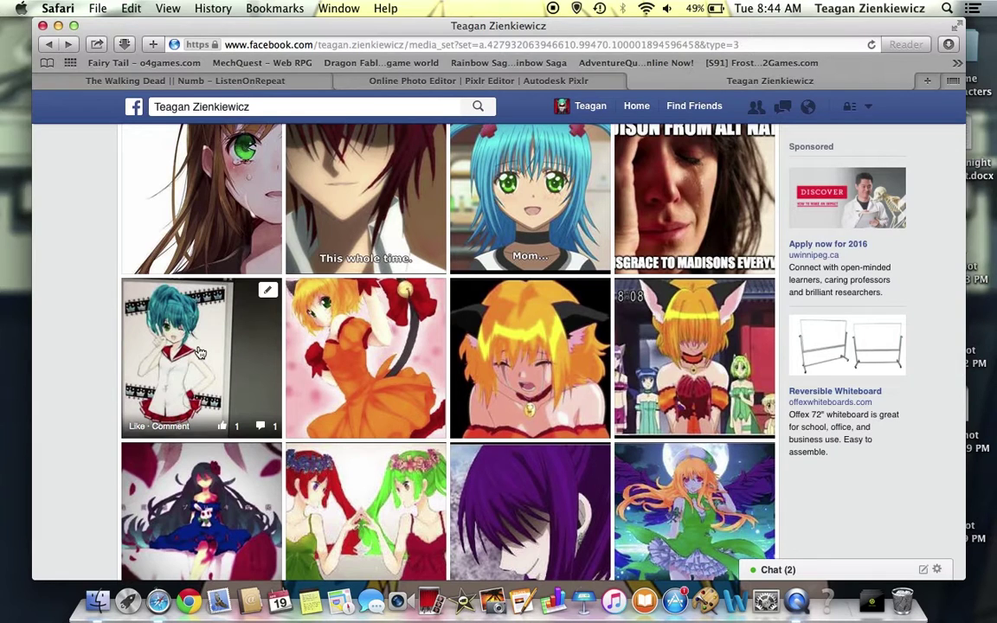
pyautogui.scroll(-5, 503, 340)
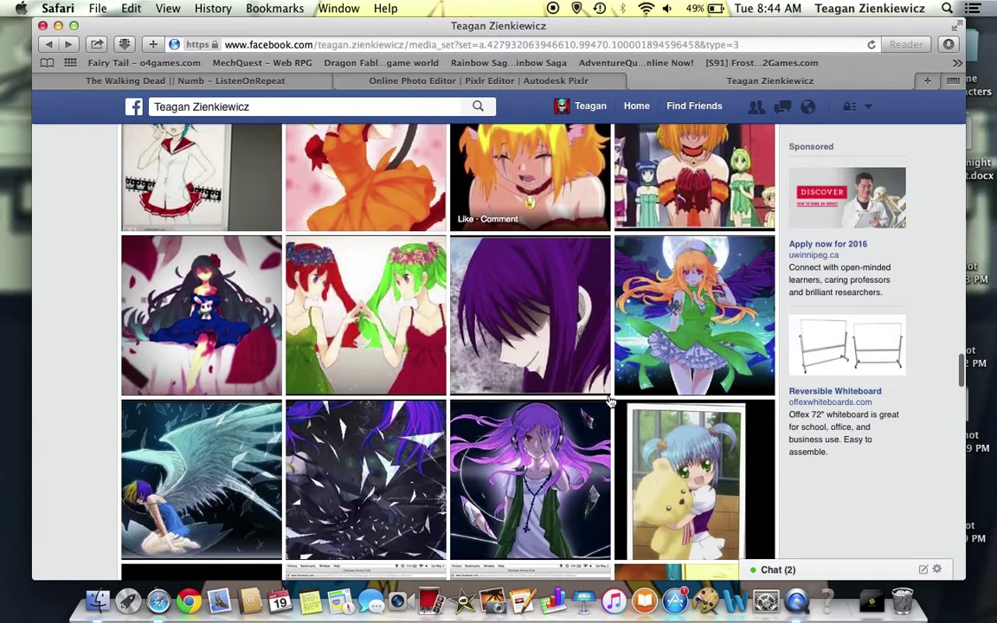
pyautogui.scroll(-10, 520, 391)
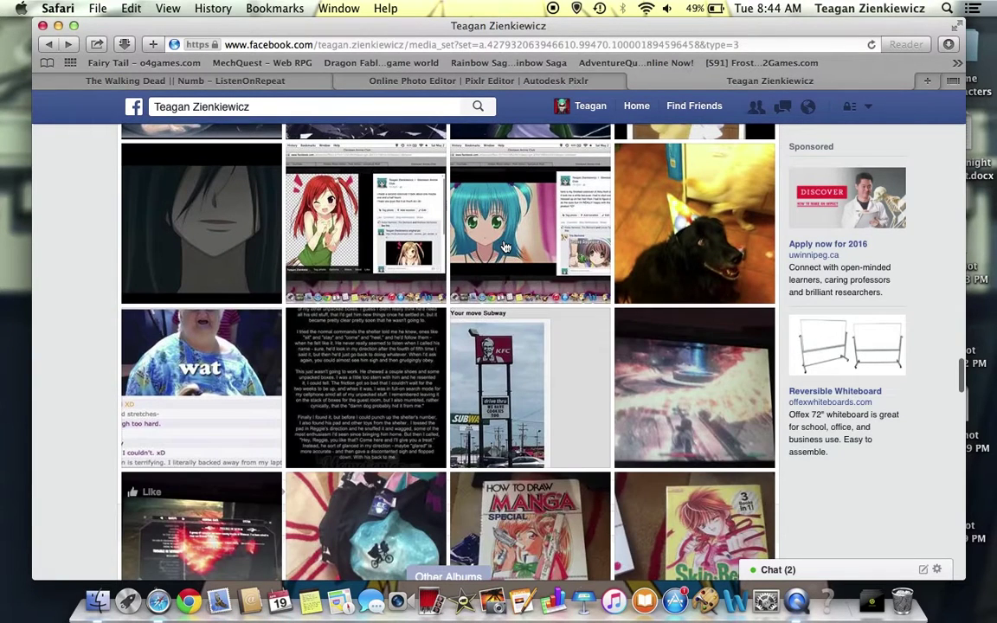
pyautogui.moveTo(508, 230)
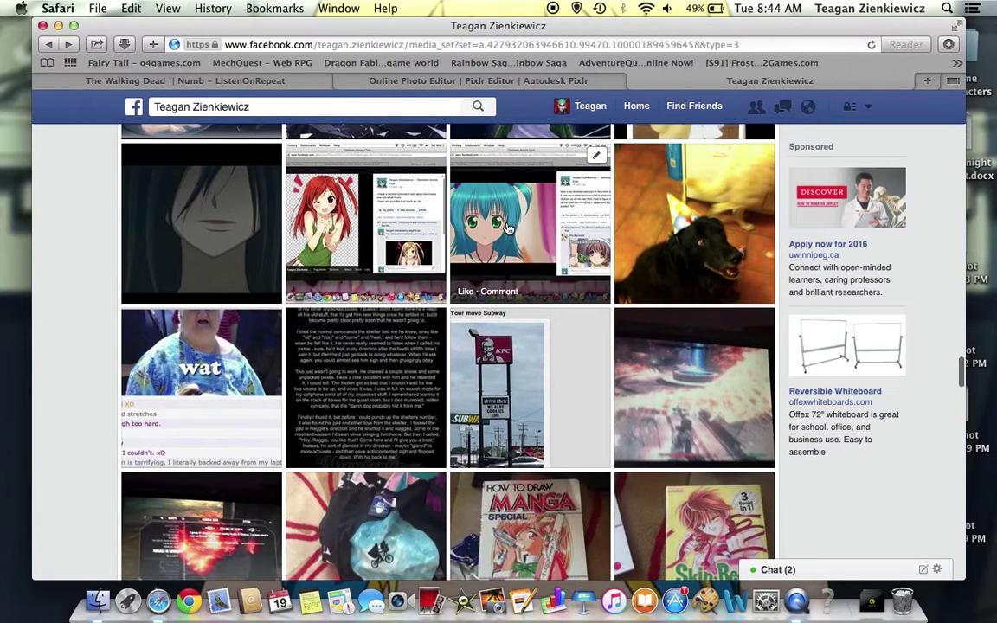
pyautogui.click(508, 230)
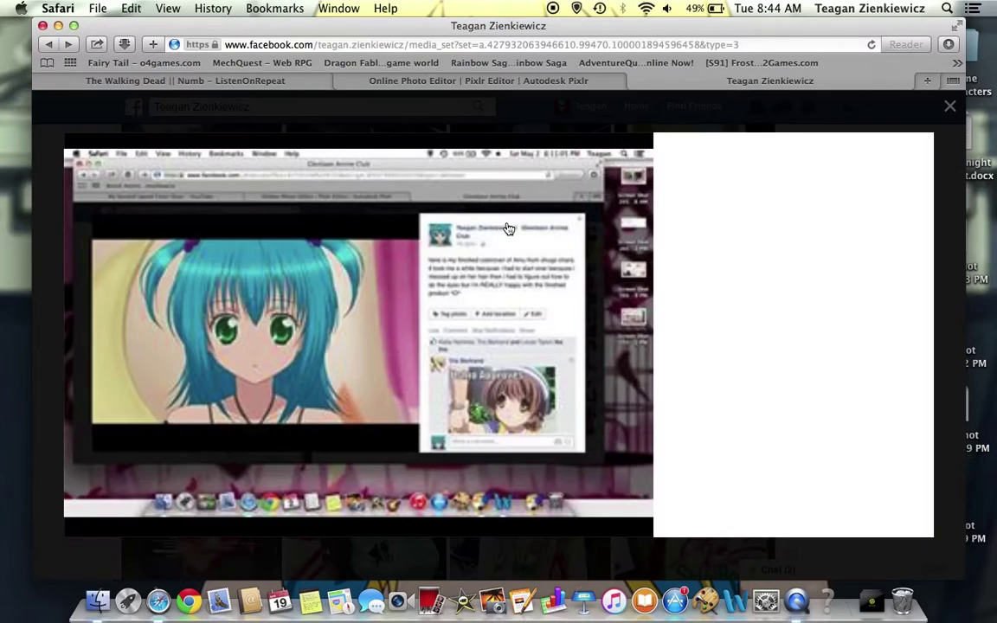